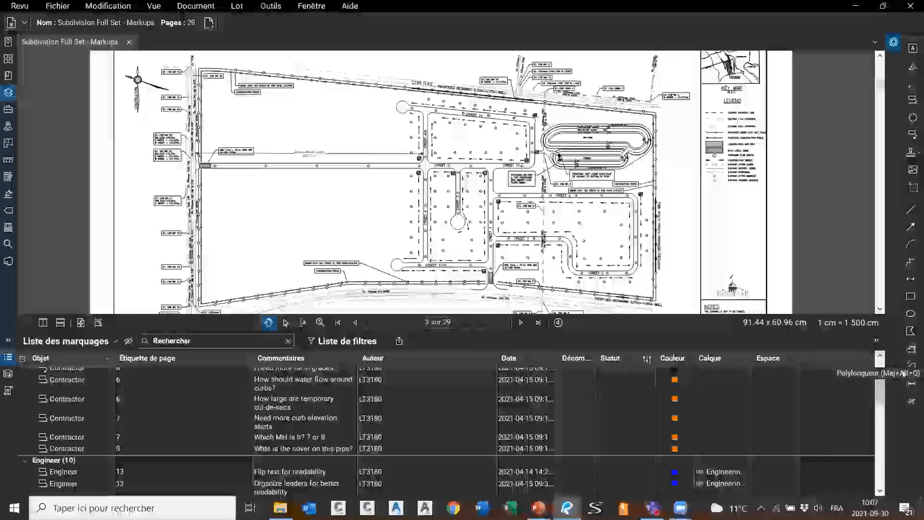
# Trace an area measurement around the Street 12–Street 4–Street 11 block, giving 13 717.04 m²
pyautogui.click(911, 367)
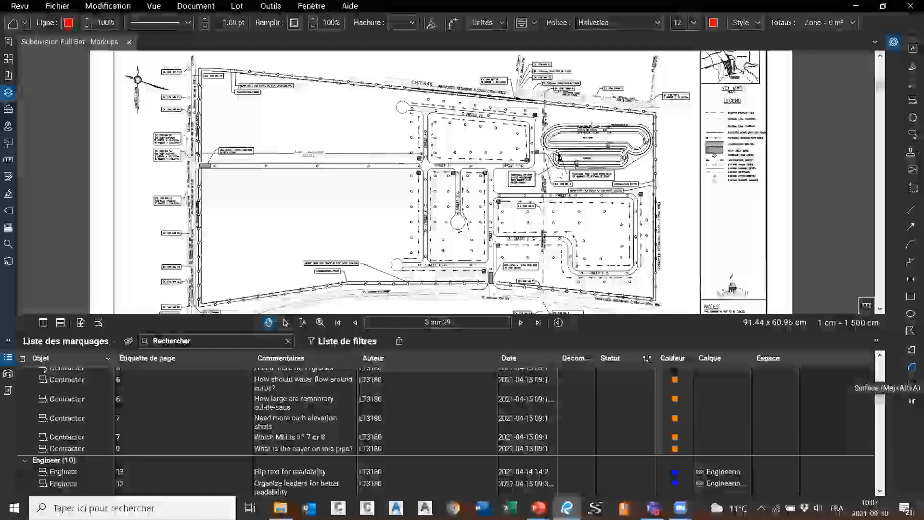
pyautogui.scroll(6, 374, 99)
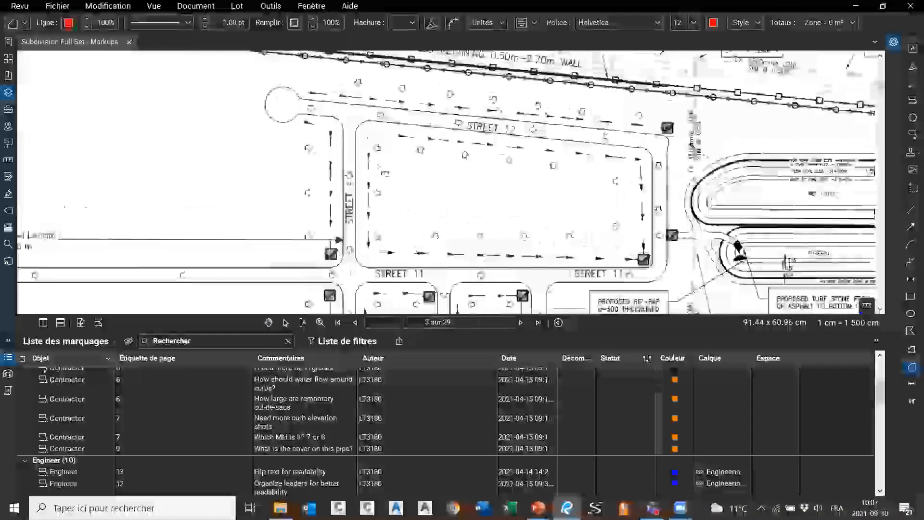
pyautogui.click(365, 118)
pyautogui.click(366, 271)
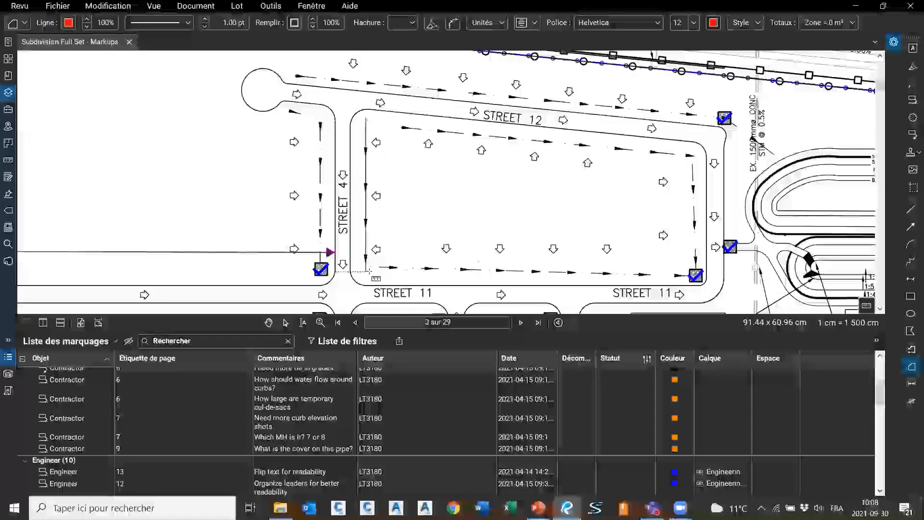
pyautogui.click(694, 273)
pyautogui.doubleClick(693, 156)
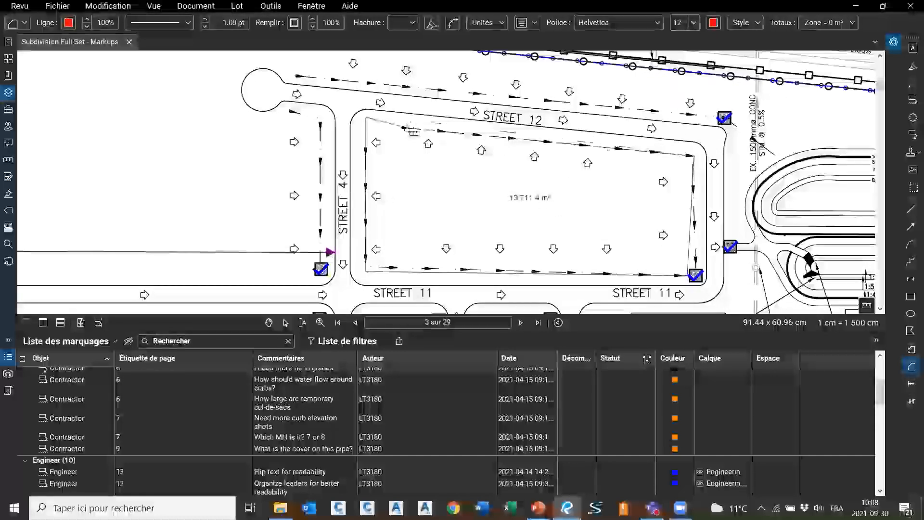
pyautogui.doubleClick(411, 128)
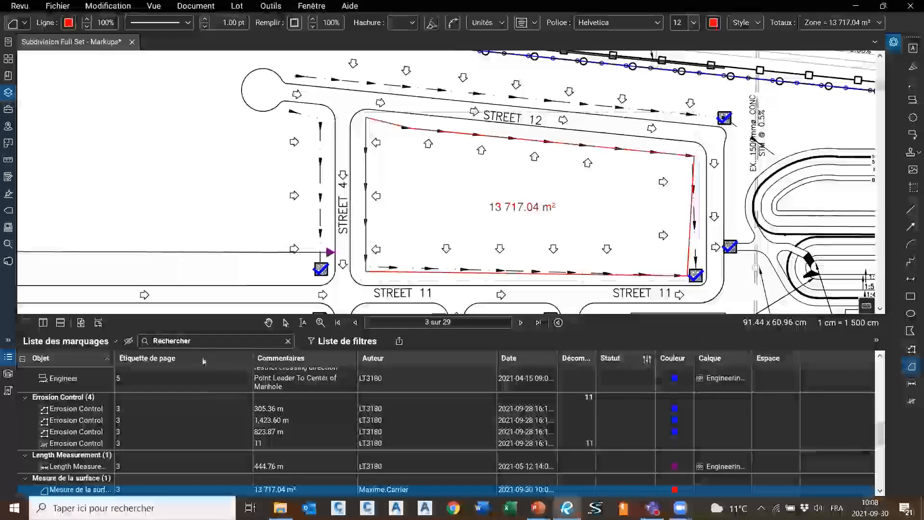
# Select the 13 717.04 m² measurement row, widen the Objet column, and show its properties
pyautogui.scroll(-3, 89, 450)
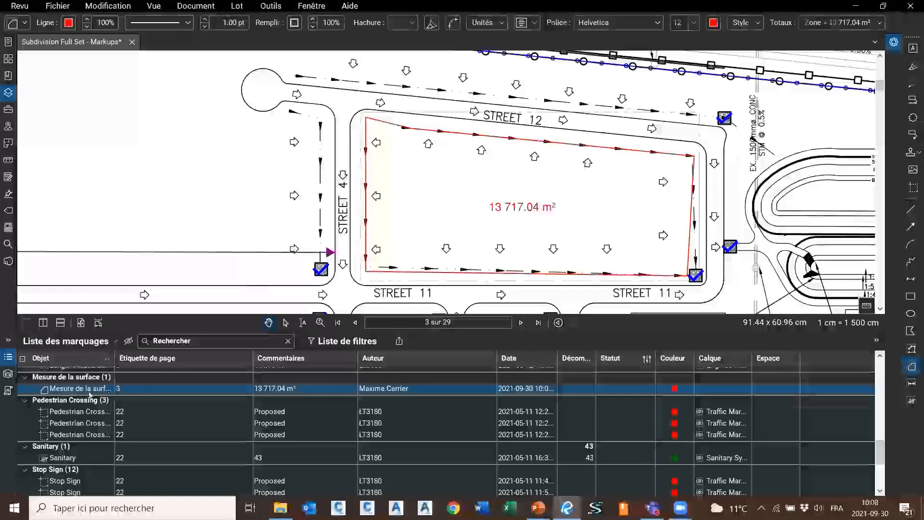
pyautogui.click(73, 390)
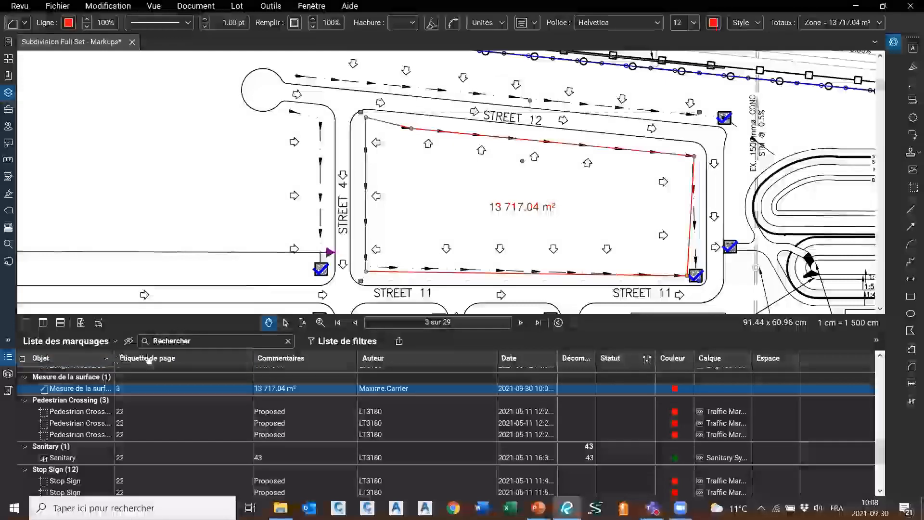
pyautogui.moveTo(115, 376); pyautogui.dragTo(214, 377)
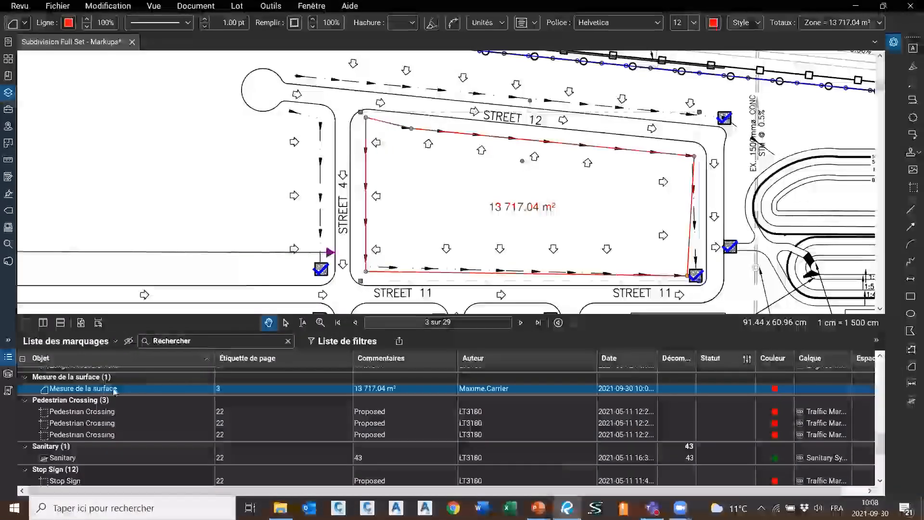
pyautogui.scroll(2, 115, 391)
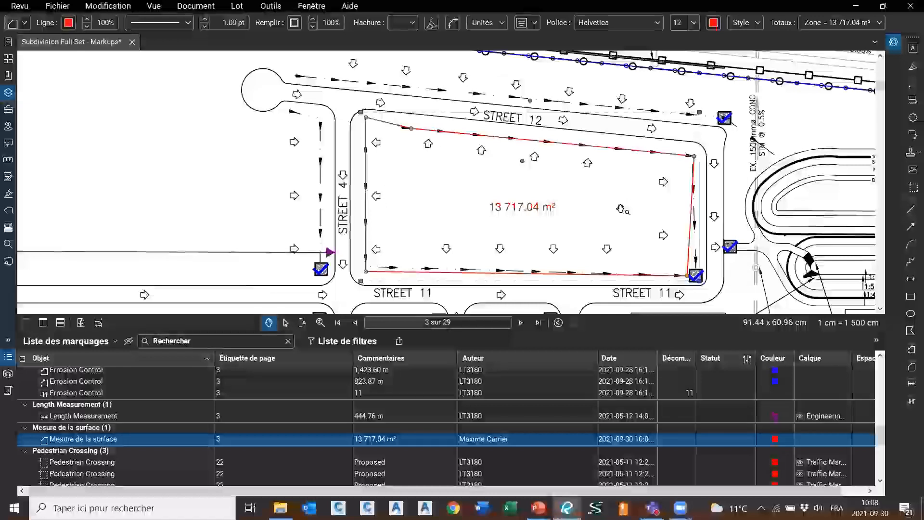
pyautogui.click(894, 42)
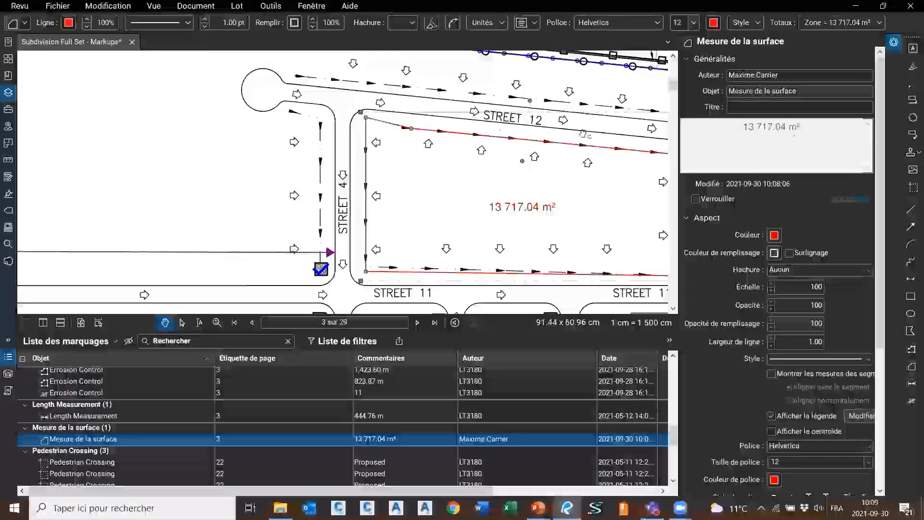
# Replace the 13 717.04 m² measurement's Objet with 'Bassin versant' and confirm it stuck
pyautogui.scroll(-5, 818, 147)
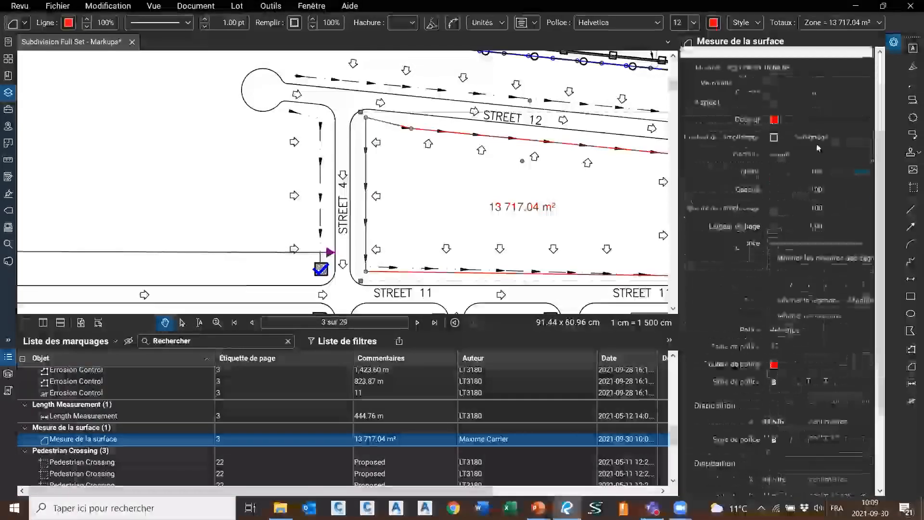
pyautogui.scroll(5, 855, 118)
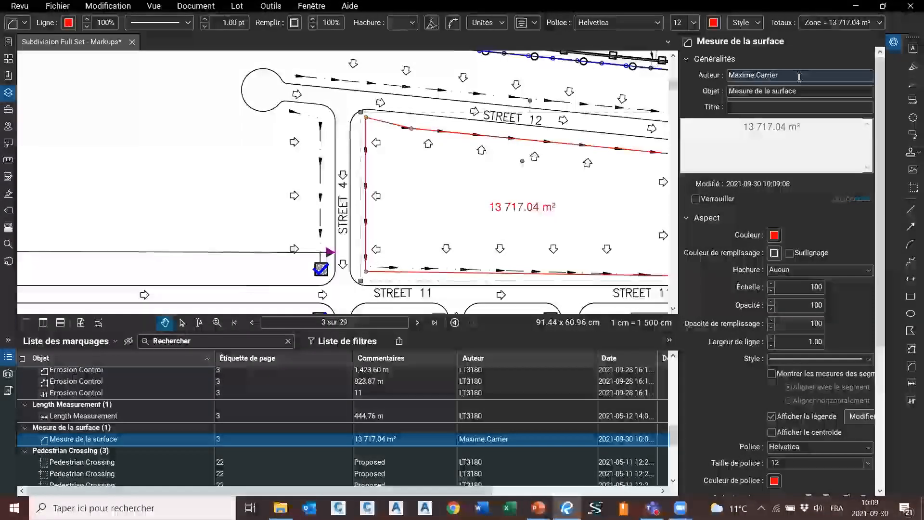
pyautogui.click(812, 90)
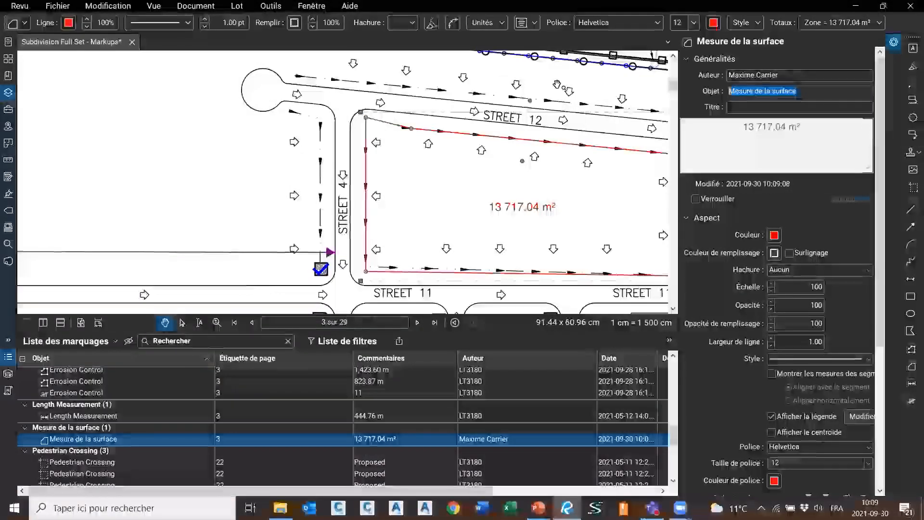
pyautogui.write('Bassin versant')
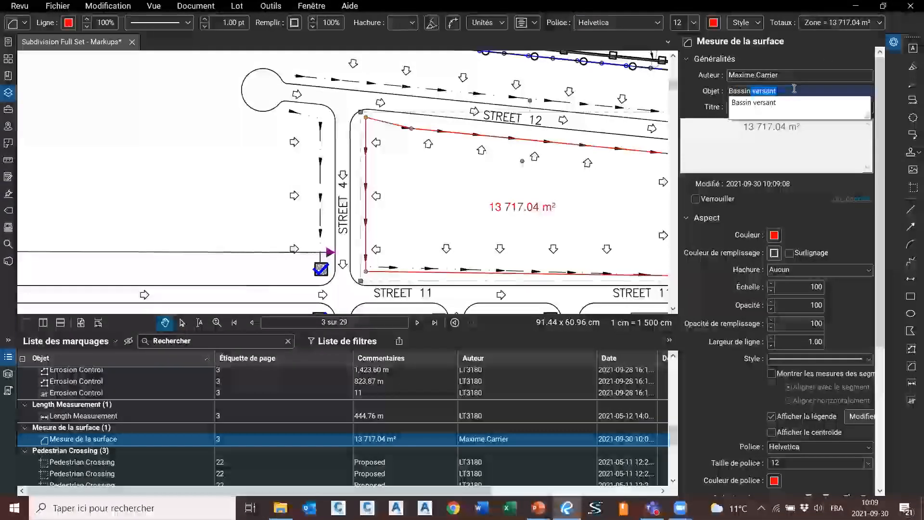
pyautogui.press('Return')
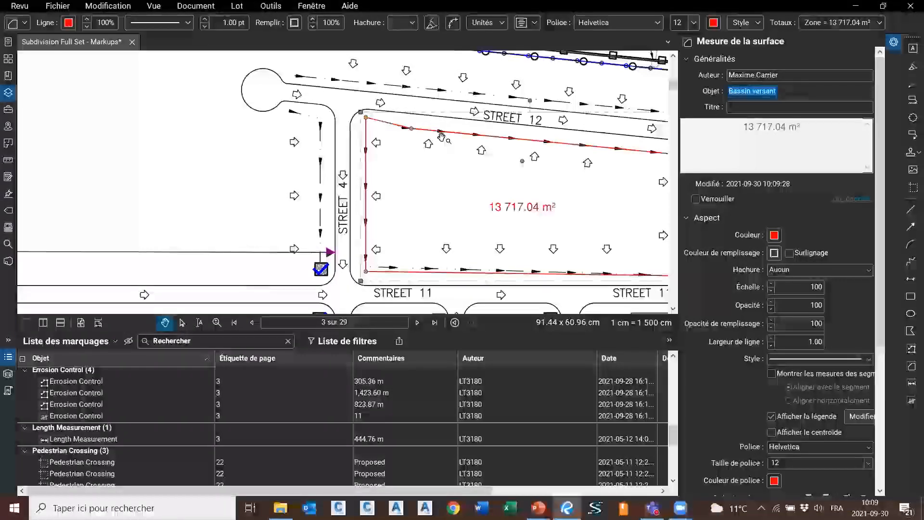
pyautogui.click(422, 101)
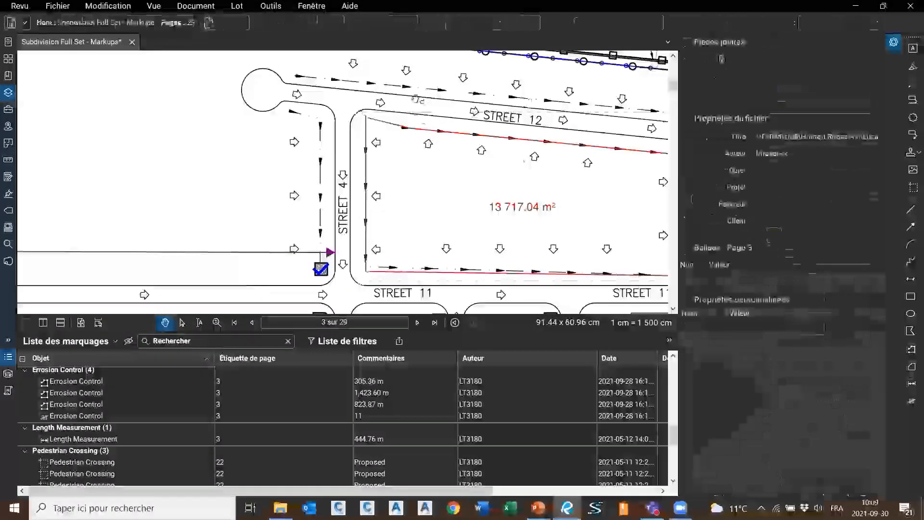
pyautogui.click(407, 129)
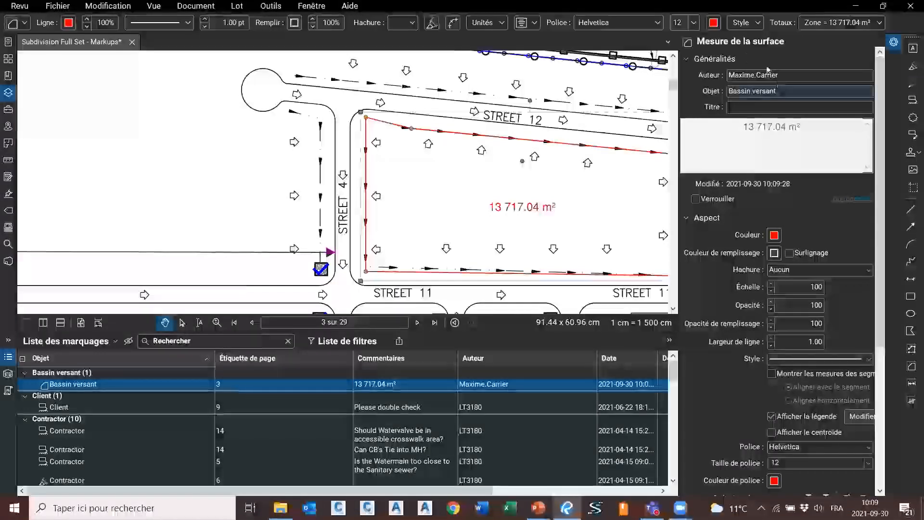
pyautogui.click(795, 93)
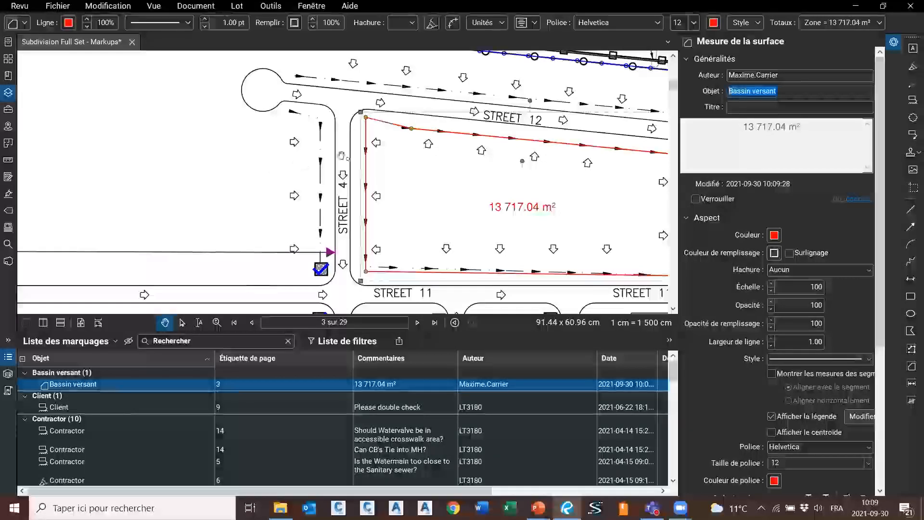
pyautogui.moveTo(279, 205); pyautogui.dragTo(282, 203)
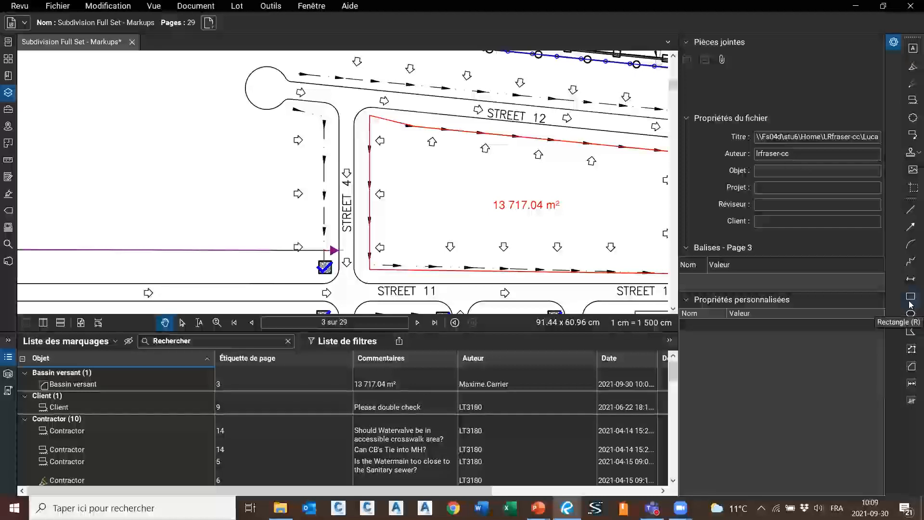
# Draw a closed polygon over the area west of Street 4
pyautogui.click(910, 331)
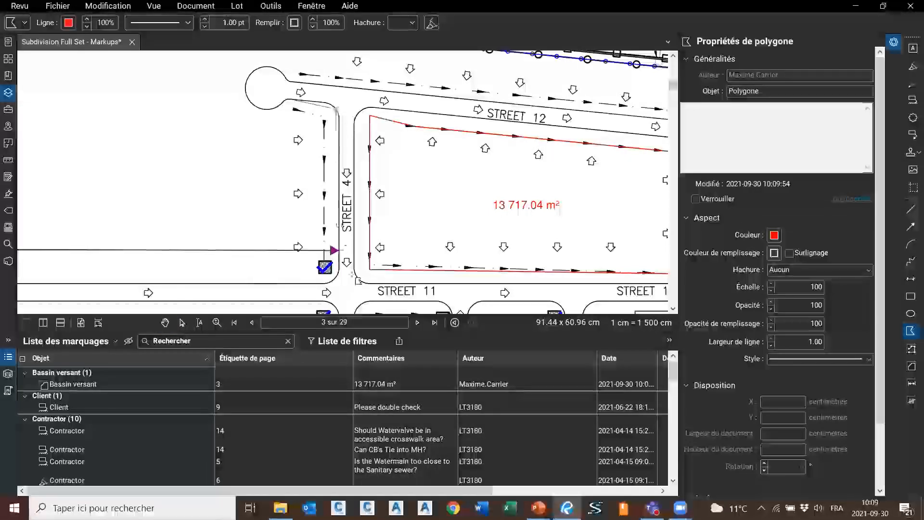
pyautogui.scroll(-3, 349, 117)
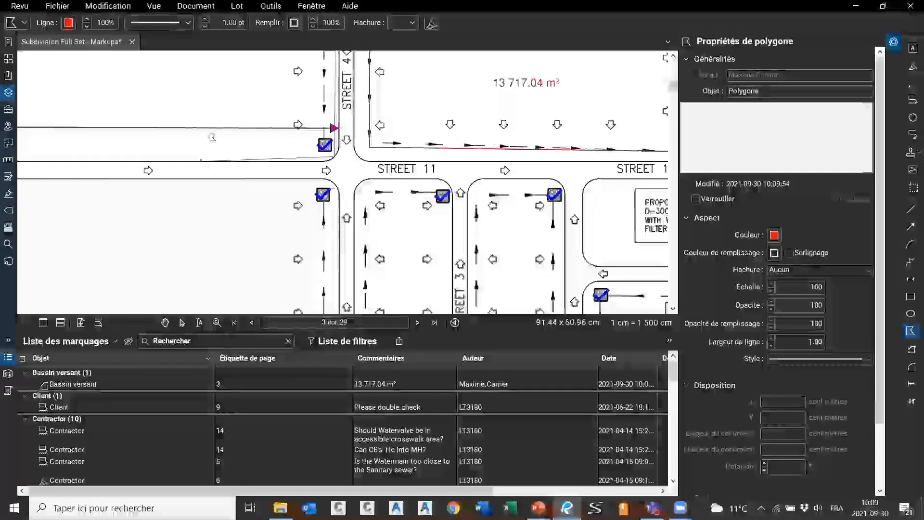
pyautogui.scroll(3, 231, 81)
pyautogui.scroll(-6, 231, 82)
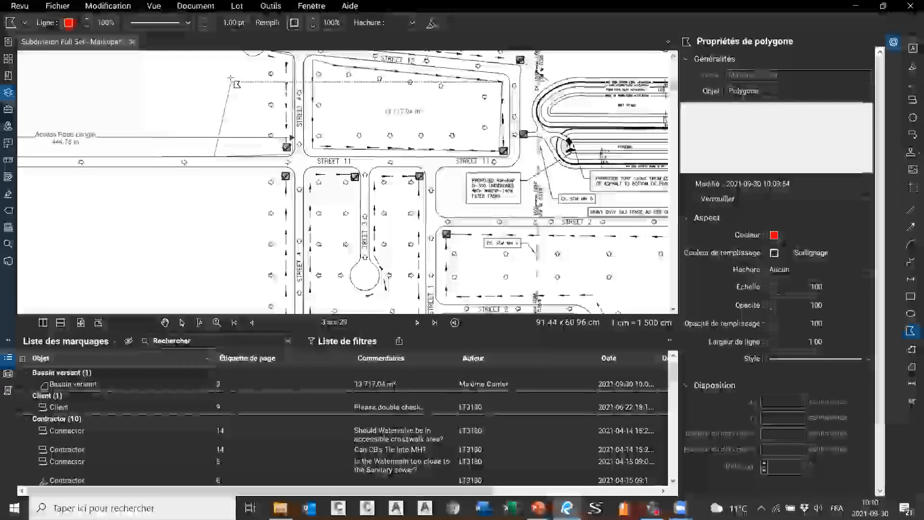
pyautogui.doubleClick(231, 81)
pyautogui.scroll(1, 335, 72)
pyautogui.moveTo(355, 82); pyautogui.dragTo(366, 123)
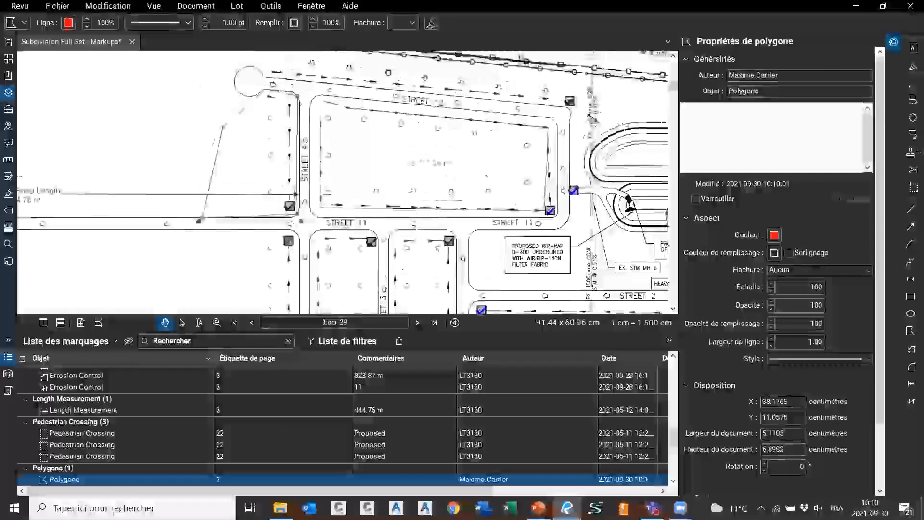
# Change the polygon's subject from Polygone to 'Bassin versant' and verify it
pyautogui.click(797, 91)
pyautogui.write('BAssin versant')
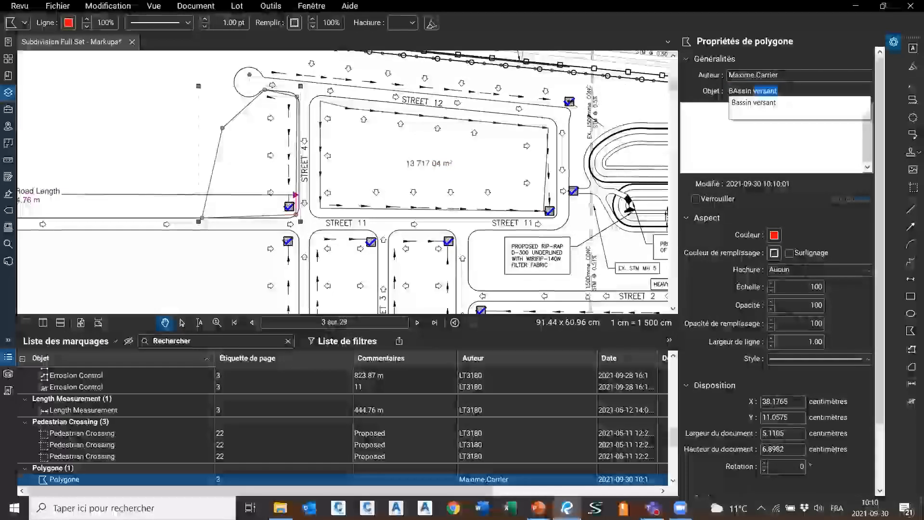
pyautogui.press('Return')
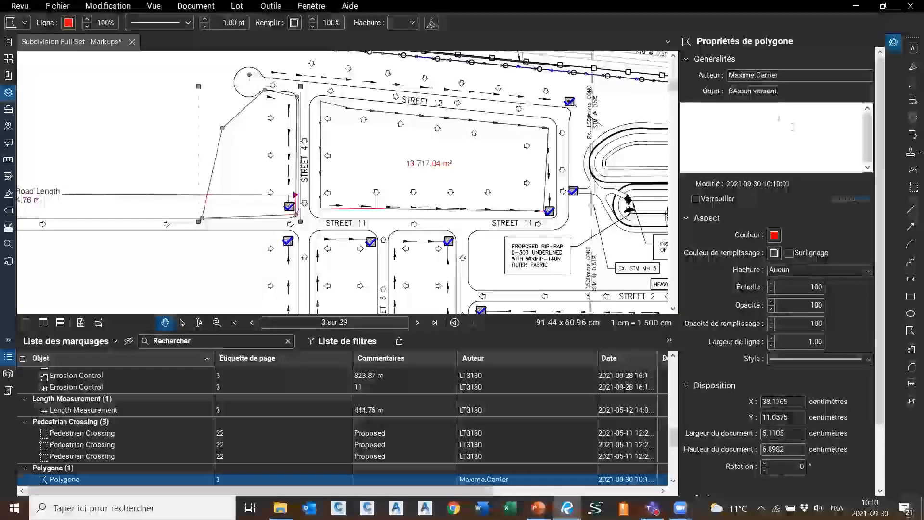
pyautogui.click(750, 77)
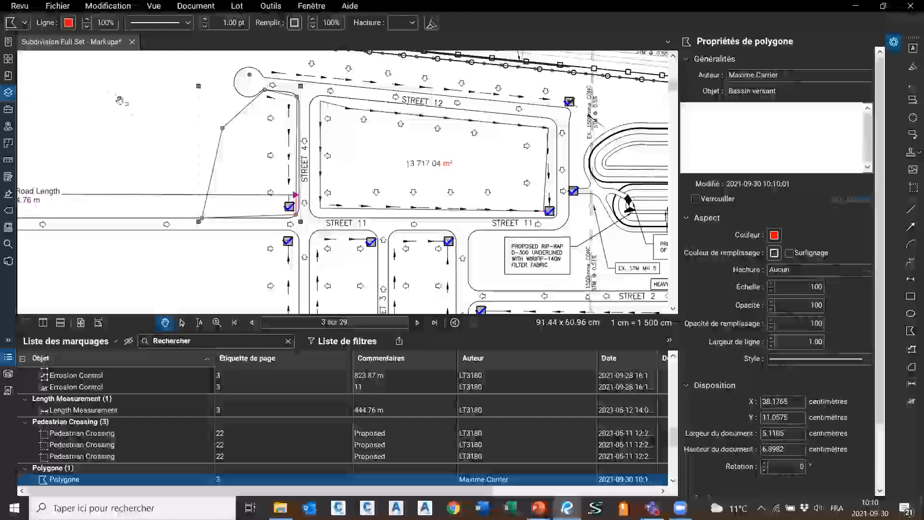
pyautogui.click(140, 125)
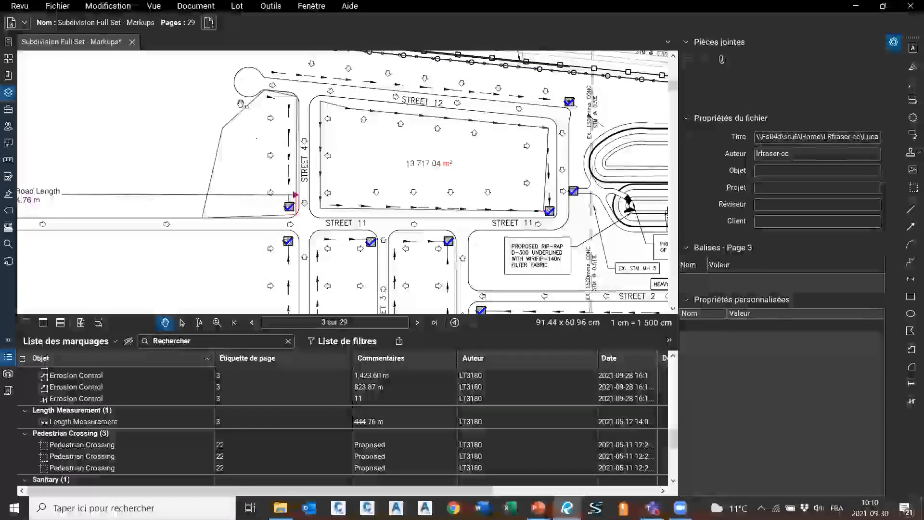
pyautogui.click(250, 122)
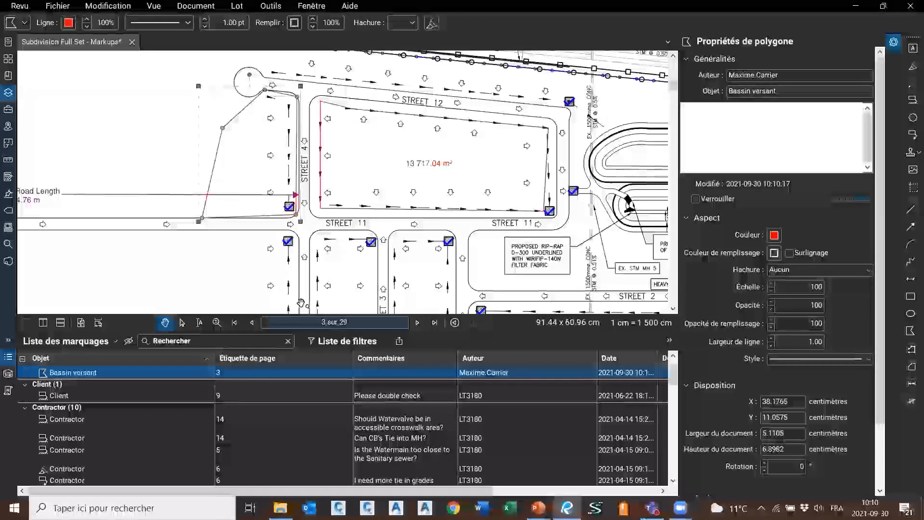
pyautogui.click(231, 287)
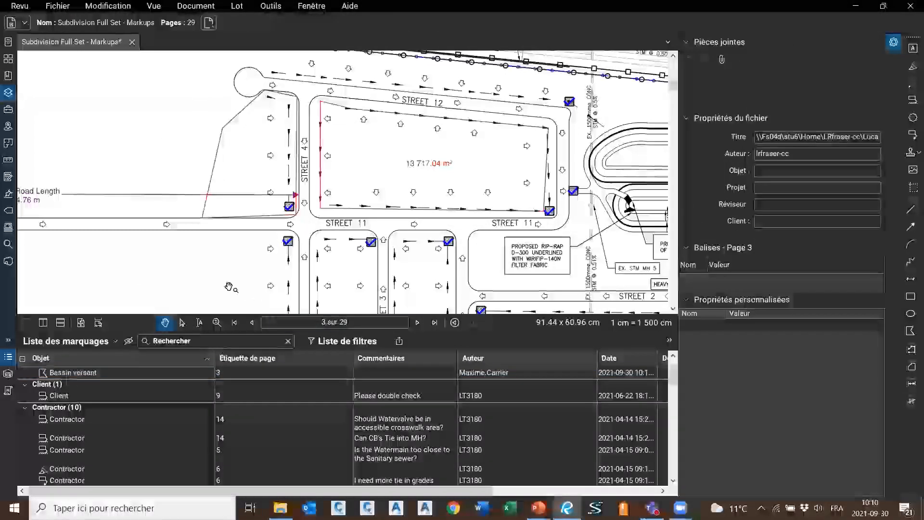
pyautogui.click(250, 121)
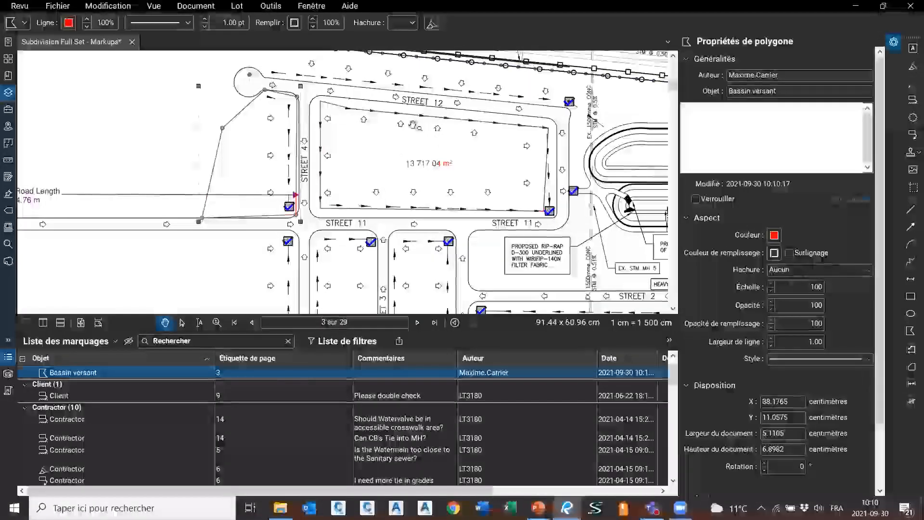
pyautogui.scroll(1, 147, 410)
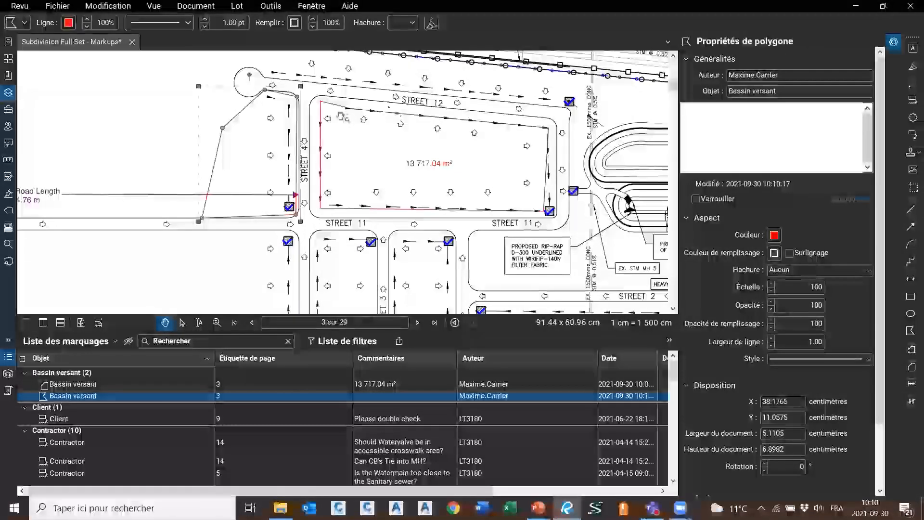
pyautogui.click(97, 396)
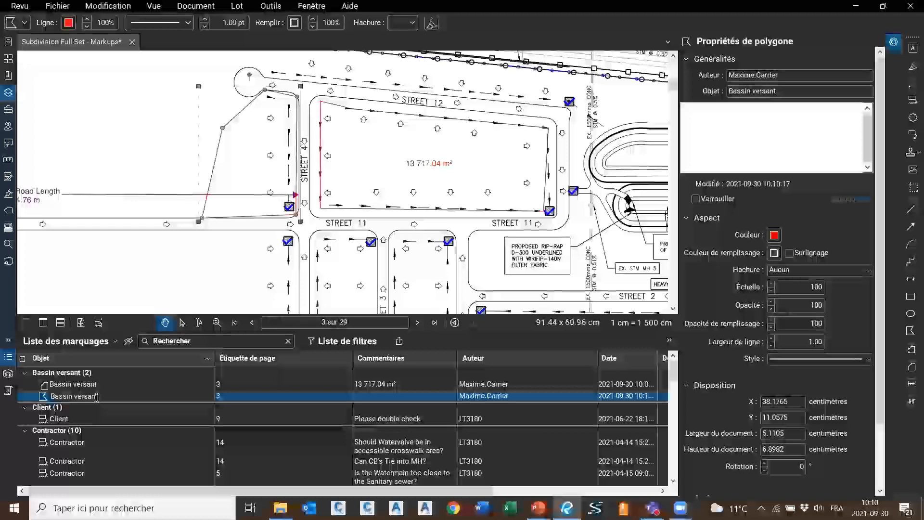
pyautogui.moveTo(103, 394); pyautogui.dragTo(46, 396)
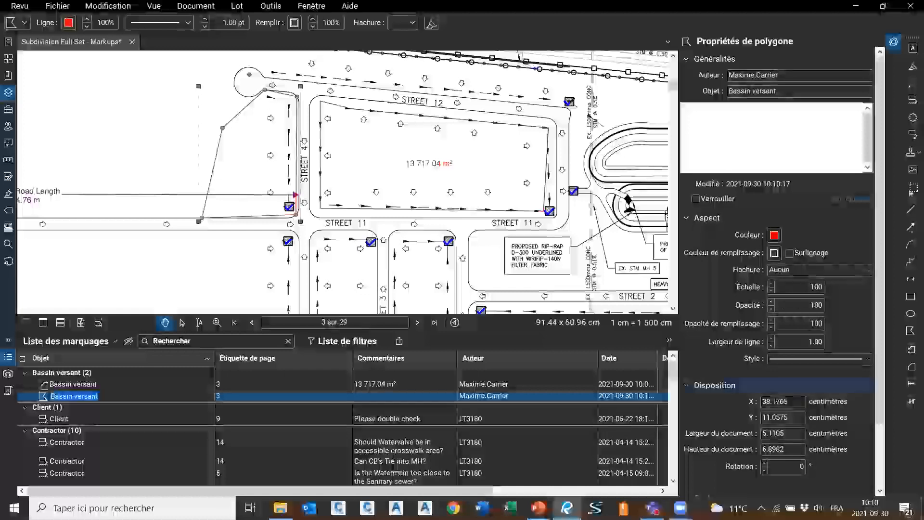
pyautogui.scroll(-2, 883, 117)
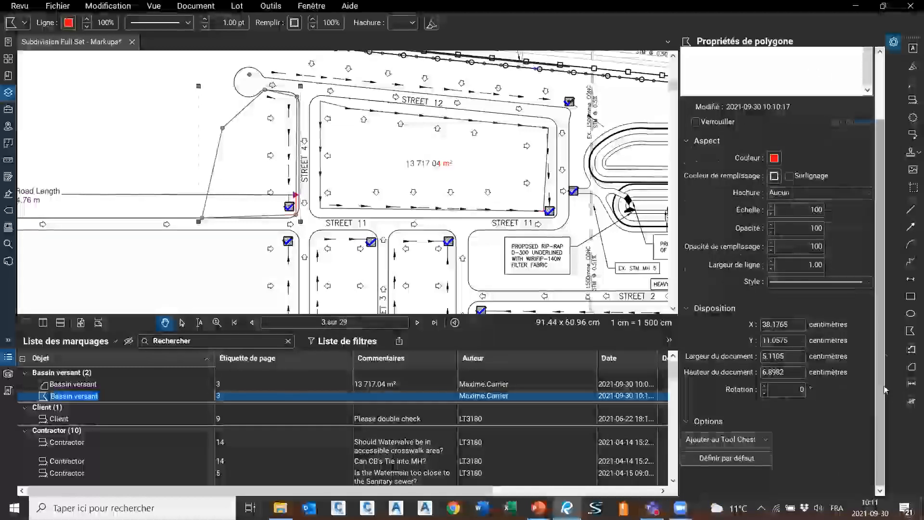
pyautogui.scroll(2, 818, 241)
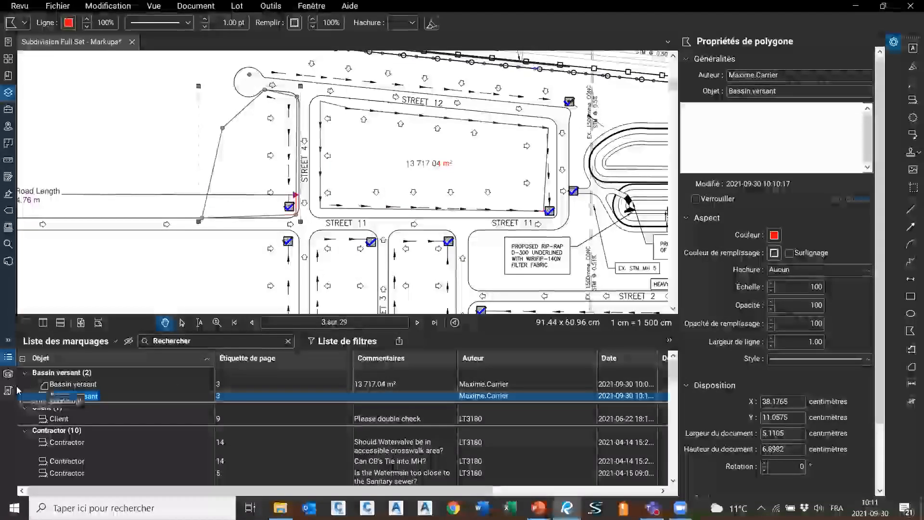
pyautogui.click(894, 42)
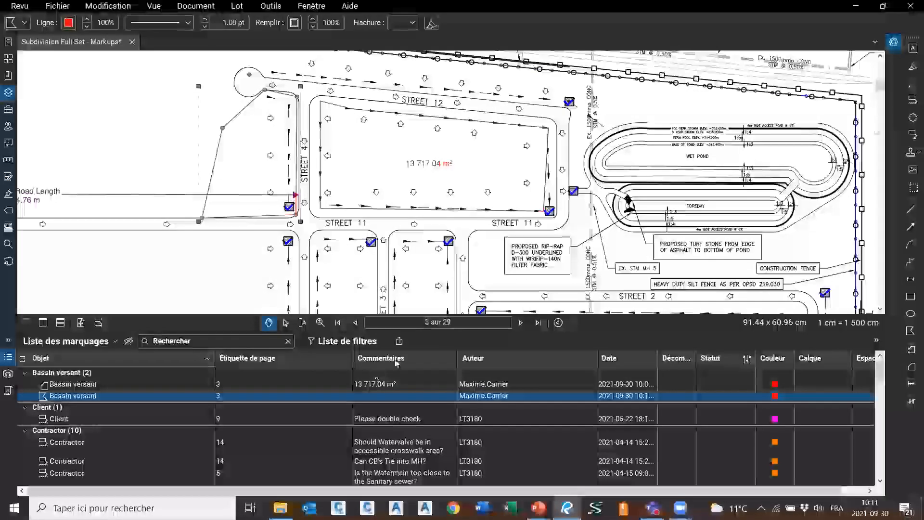
pyautogui.click(900, 34)
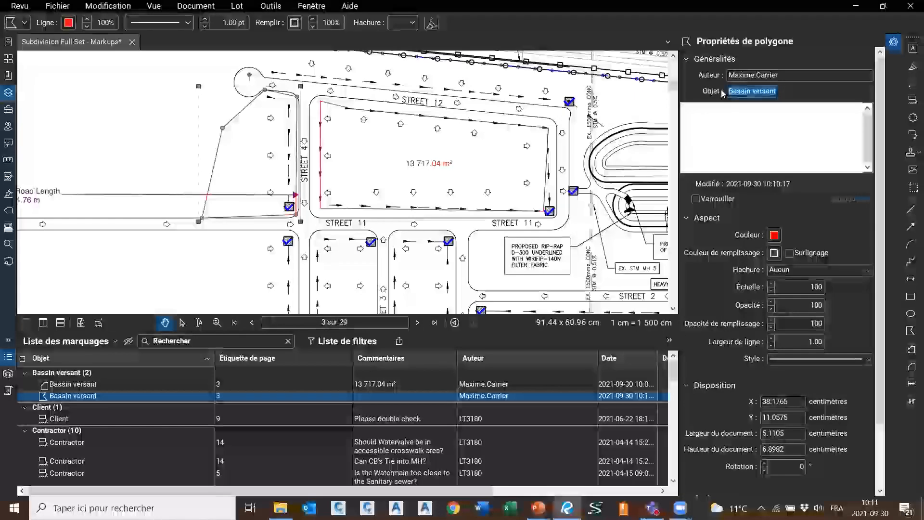
pyautogui.click(736, 132)
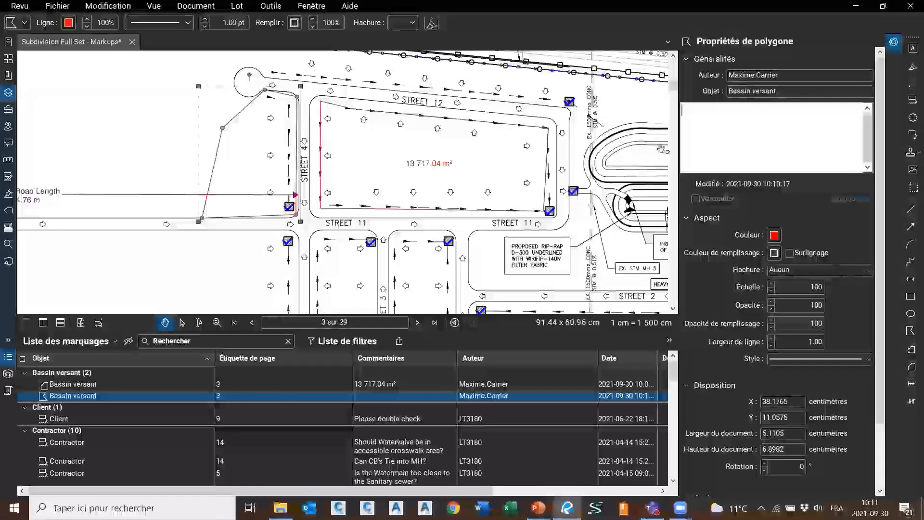
pyautogui.click(468, 123)
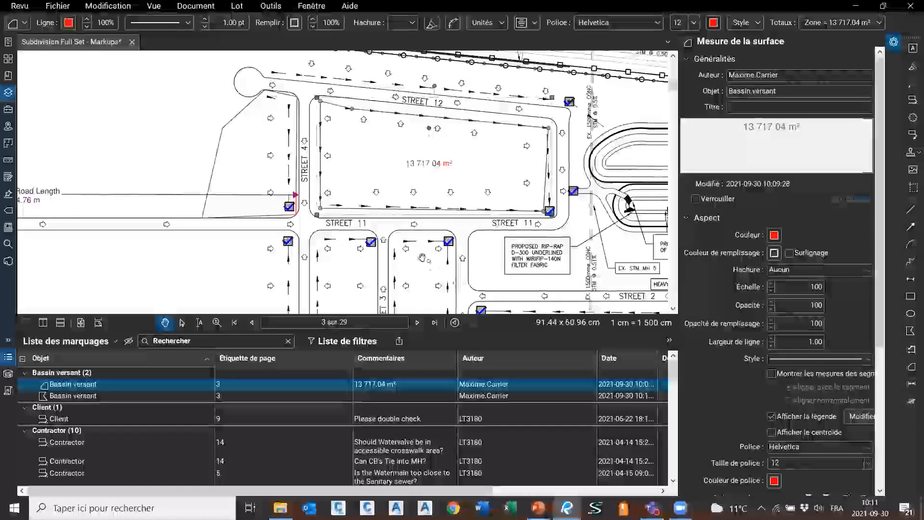
# Locate the second Bassin versant polygon and begin typing its 'Validation au terrain' comment
pyautogui.click(300, 251)
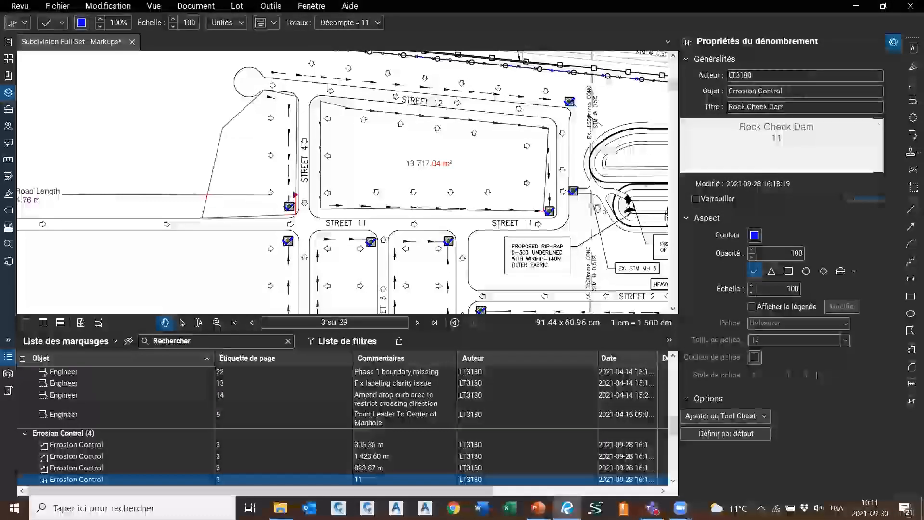
pyautogui.click(815, 105)
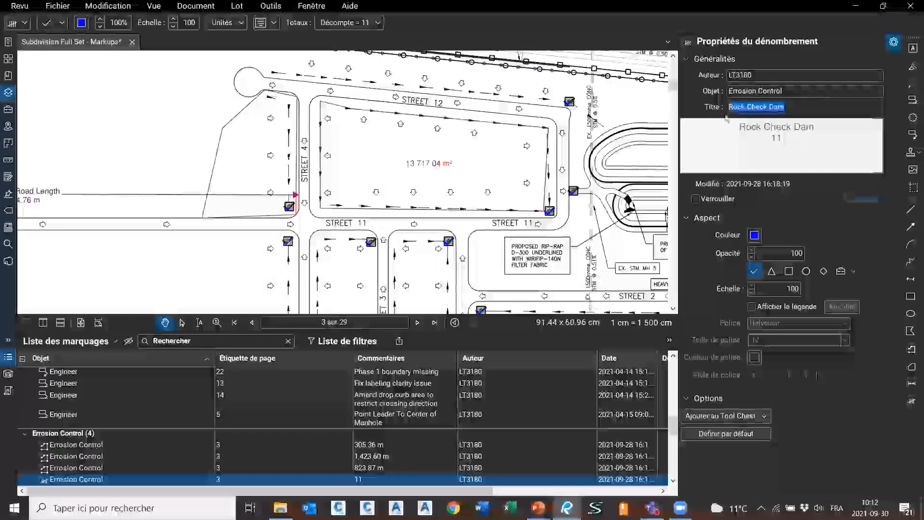
pyautogui.click(238, 115)
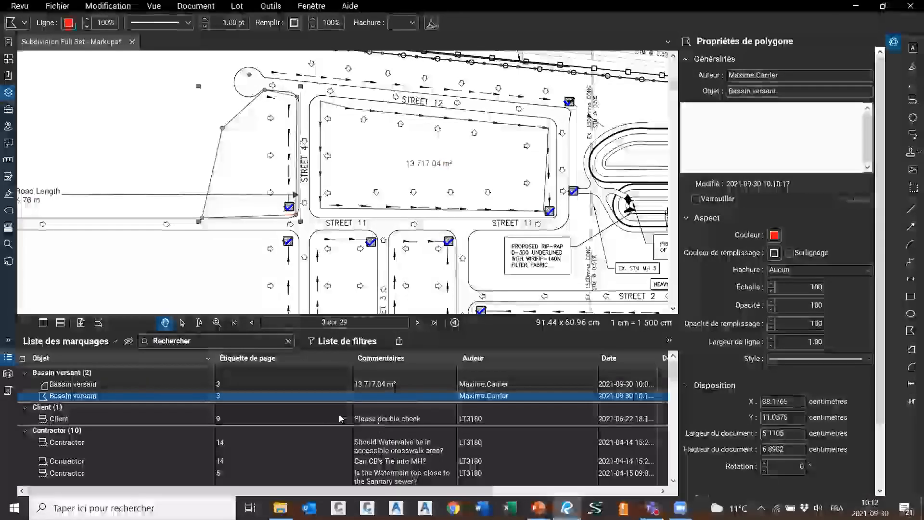
pyautogui.click(282, 416)
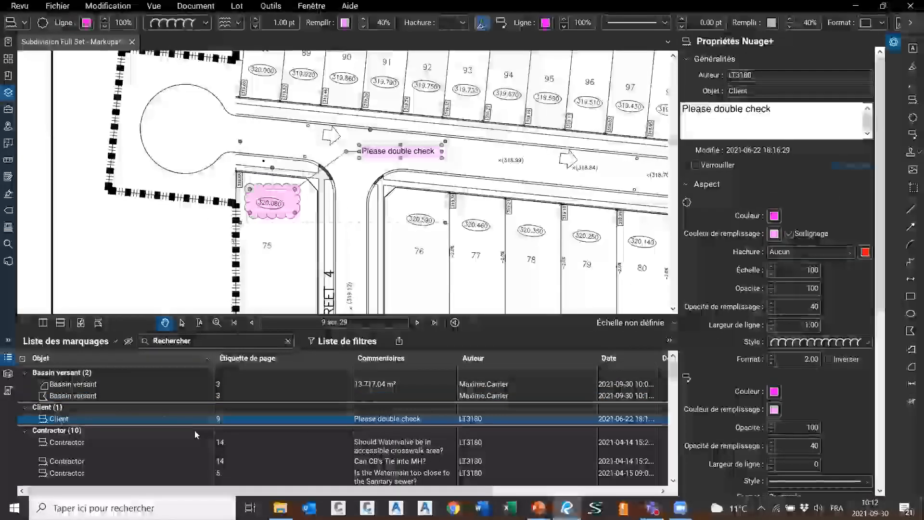
pyautogui.click(103, 396)
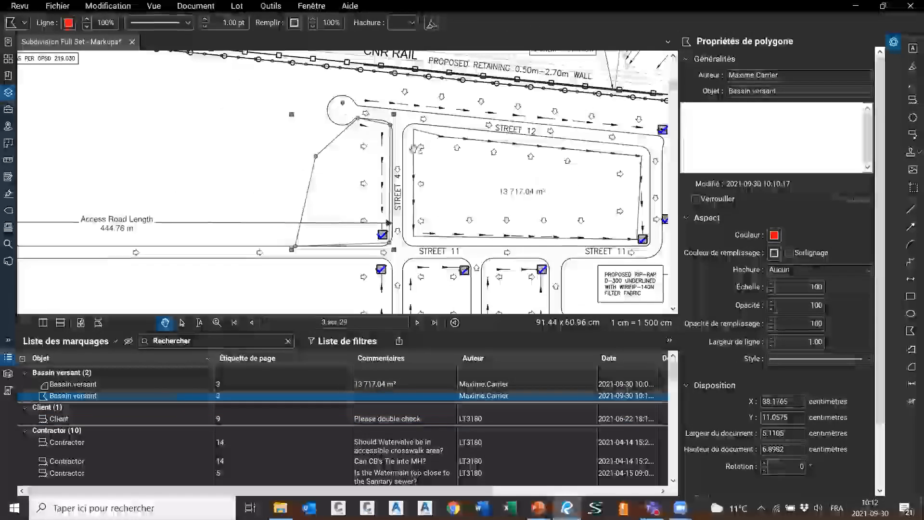
pyautogui.click(751, 128)
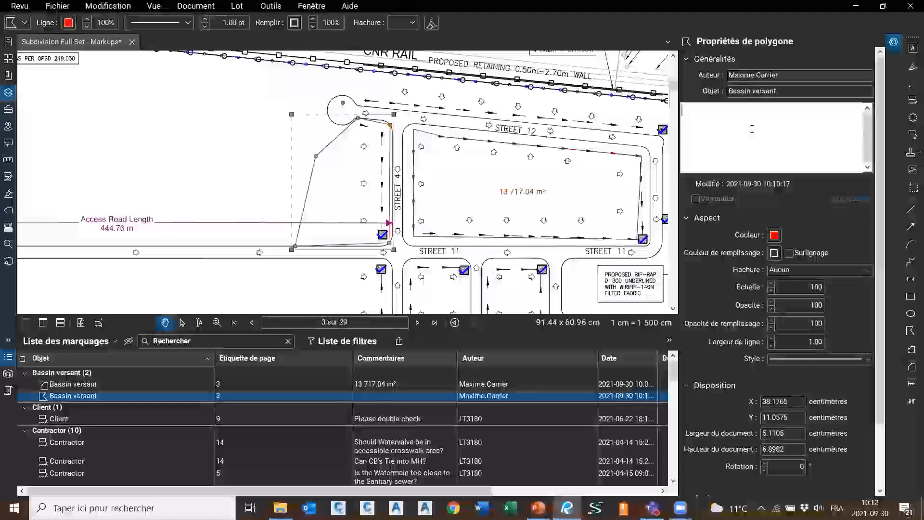
pyautogui.write('lidation au terrain')
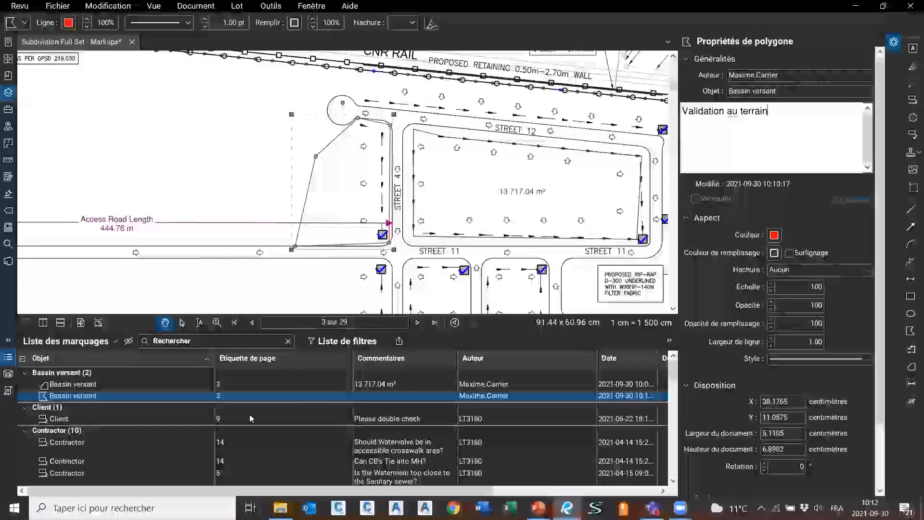
# Commit the 'Validation au terrain' comment, then view the page 9 Client cloud markup
pyautogui.click(385, 418)
pyautogui.click(379, 397)
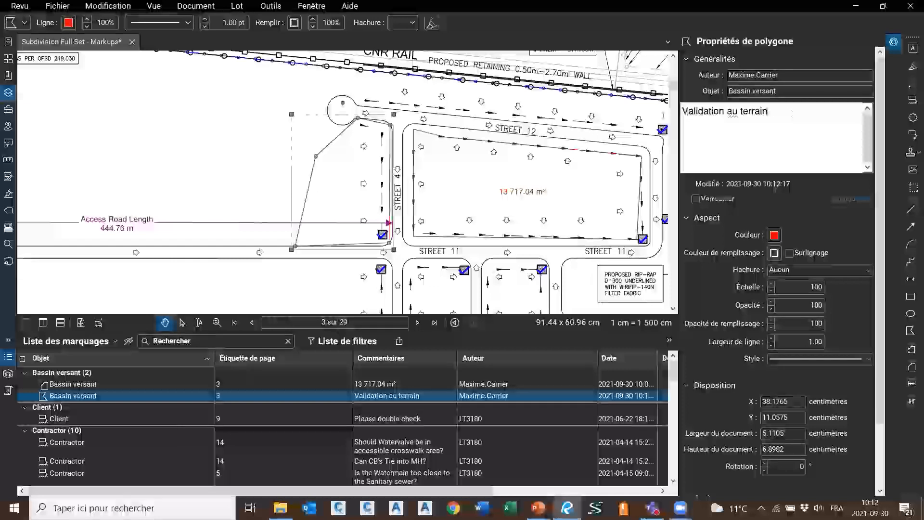
pyautogui.moveTo(775, 110); pyautogui.dragTo(682, 104)
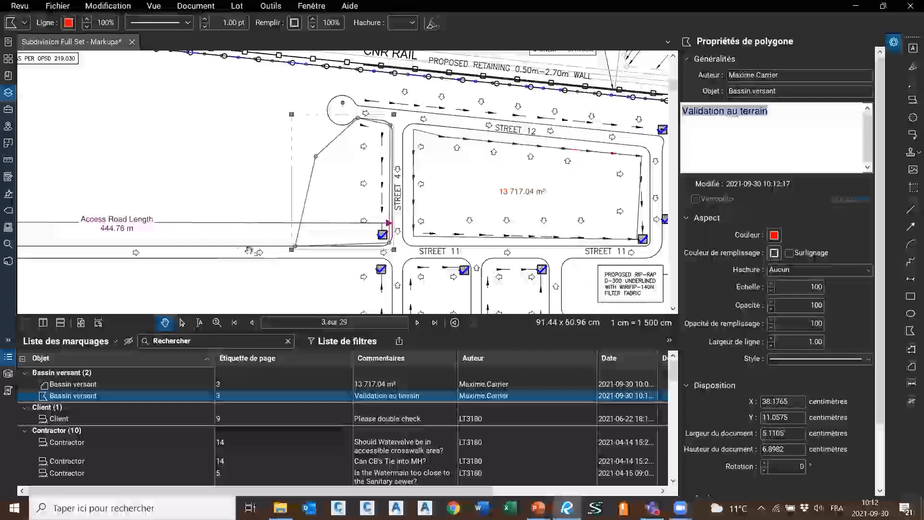
pyautogui.click(62, 418)
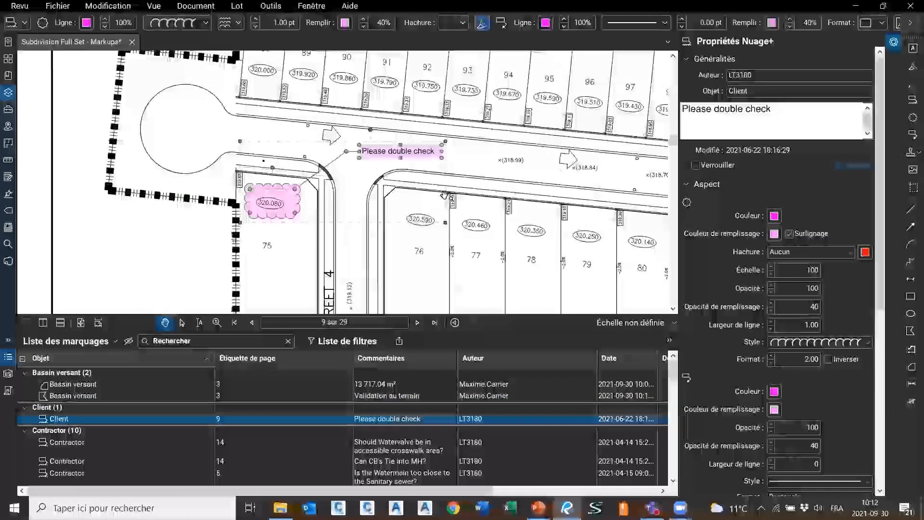
pyautogui.moveTo(798, 105); pyautogui.dragTo(697, 111)
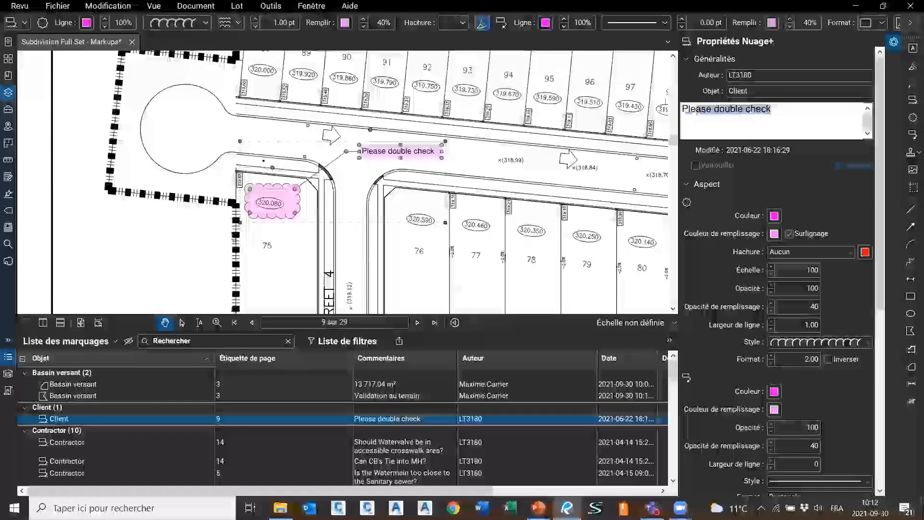
pyautogui.click(805, 119)
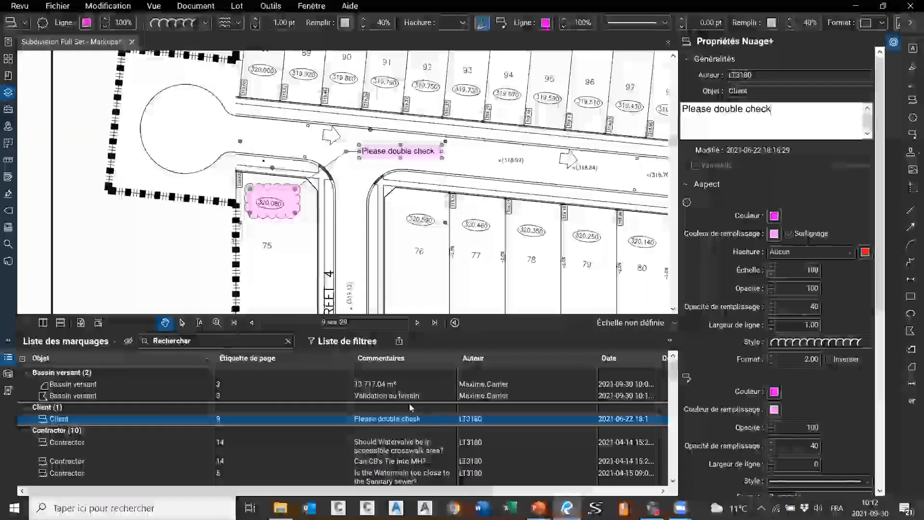
pyautogui.click(114, 385)
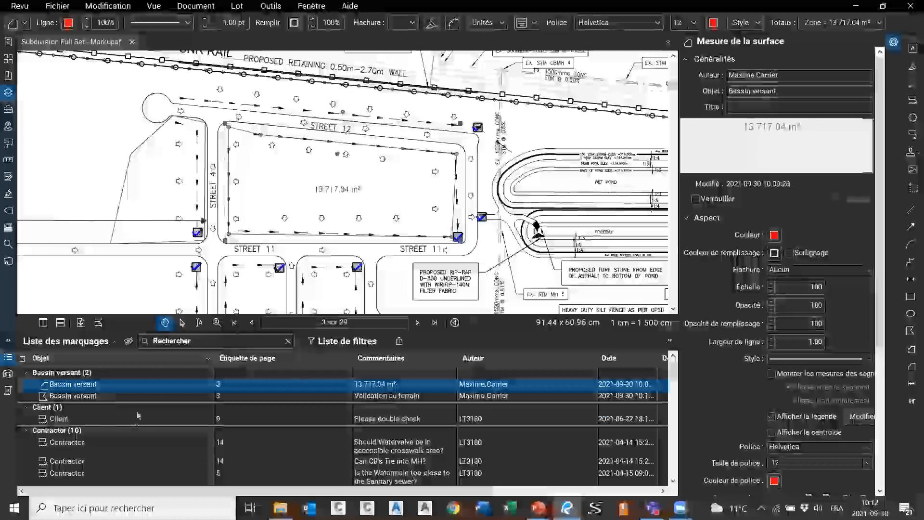
pyautogui.click(104, 419)
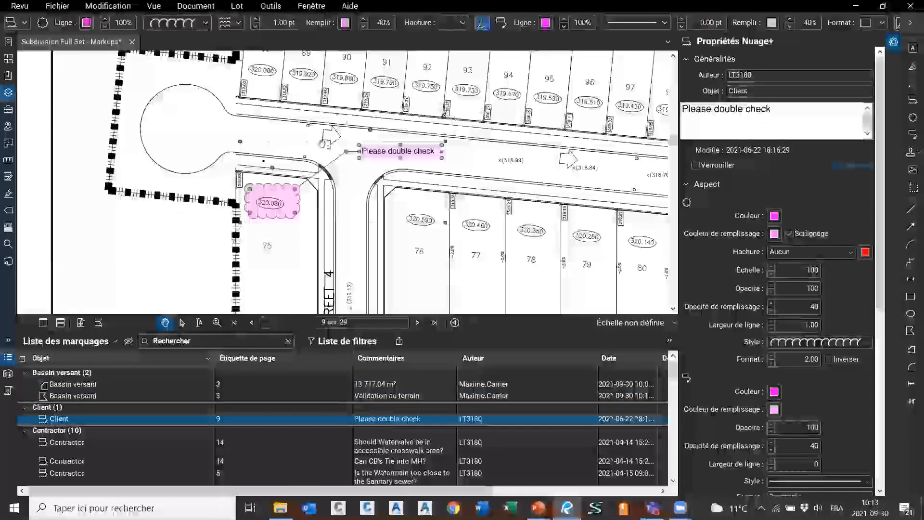
pyautogui.click(88, 396)
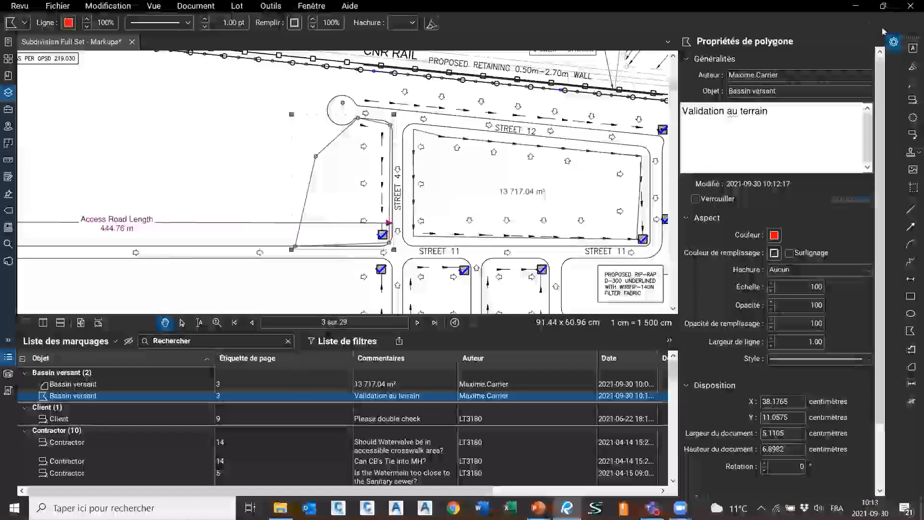
# Hide properties and filter the markups list to the 'Validation au terrain' comment
pyautogui.click(894, 44)
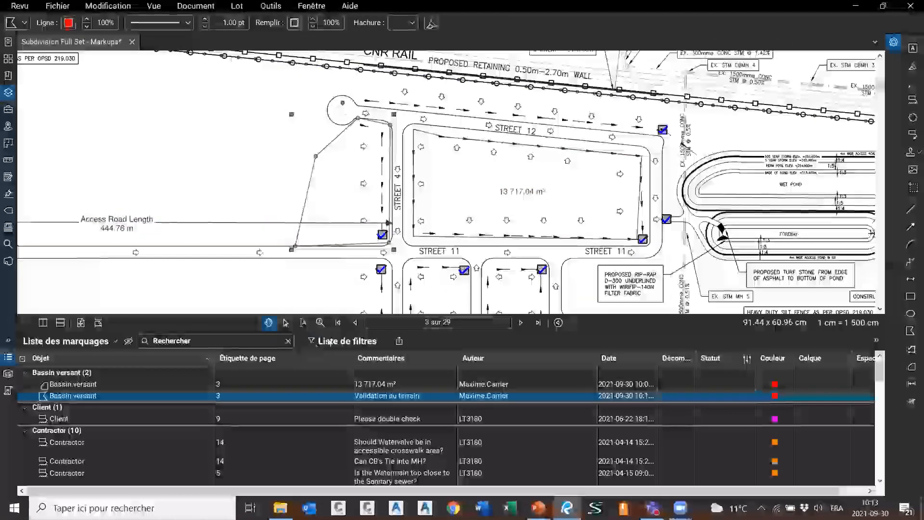
pyautogui.click(327, 342)
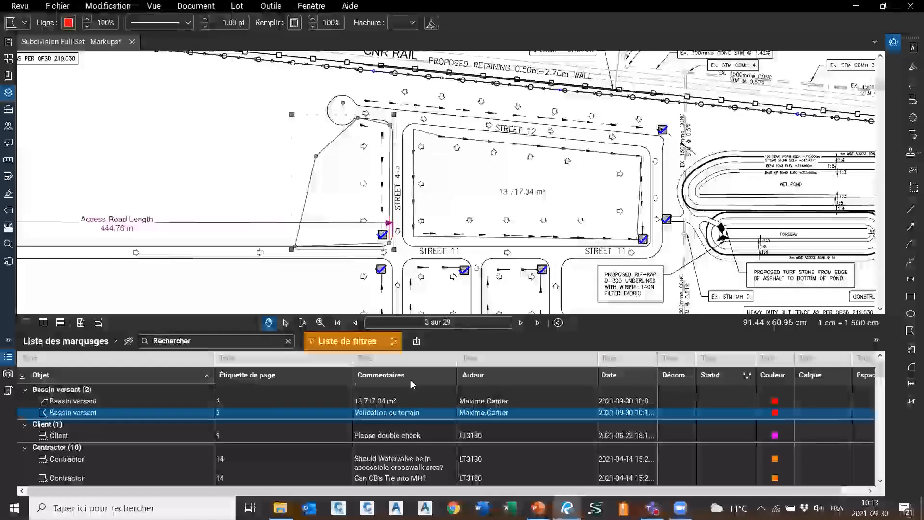
pyautogui.click(397, 357)
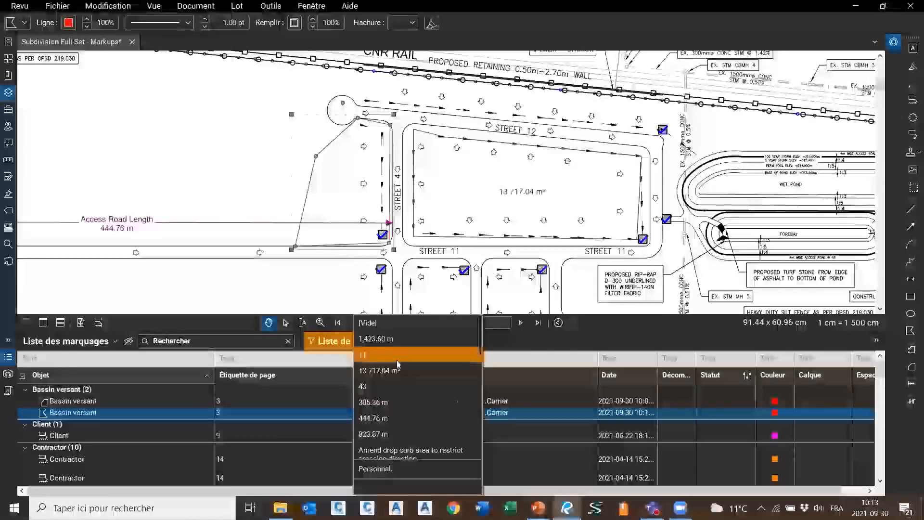
pyautogui.scroll(-2, 435, 423)
pyautogui.scroll(-8, 440, 406)
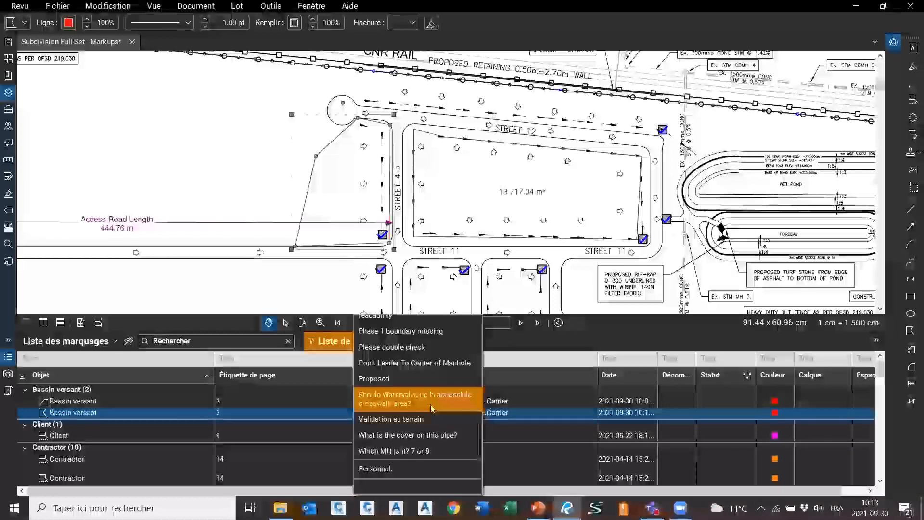
pyautogui.click(404, 419)
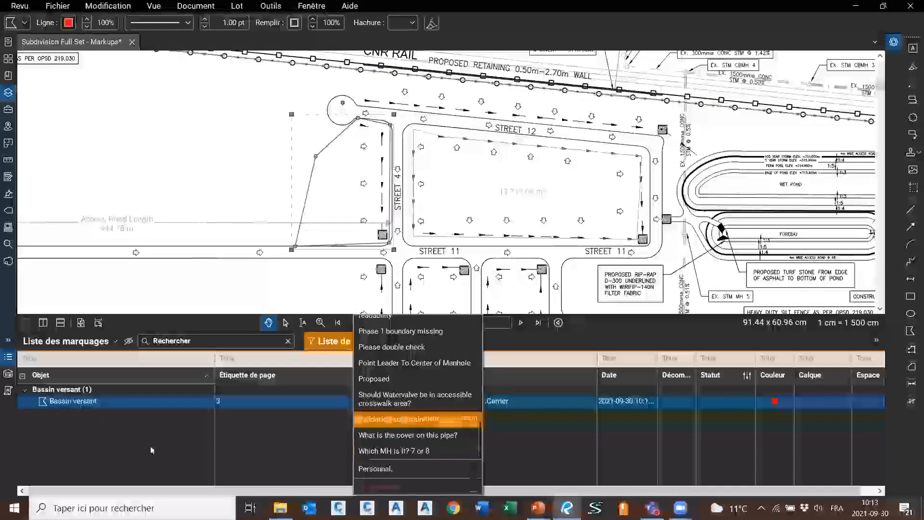
pyautogui.click(142, 439)
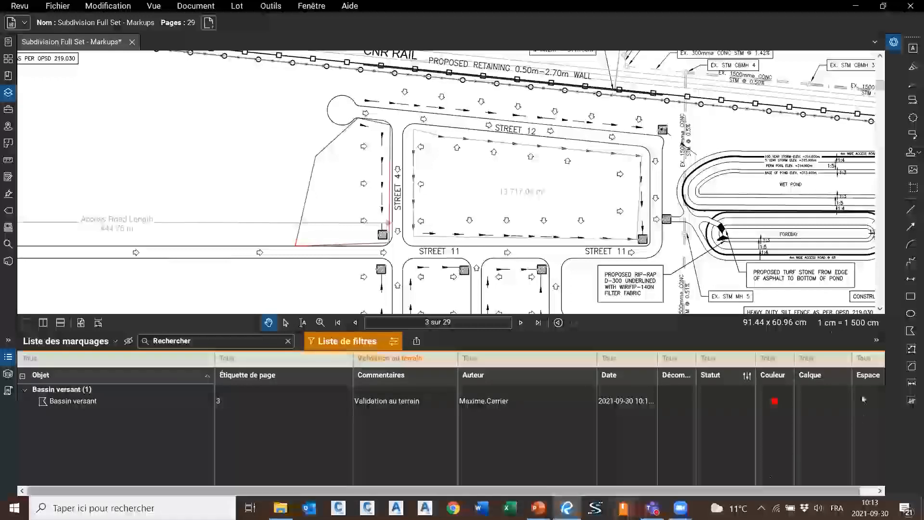
# Review the Commentaires and Objet filter values, then switch the list filtering off
pyautogui.click(404, 361)
pyautogui.click(46, 363)
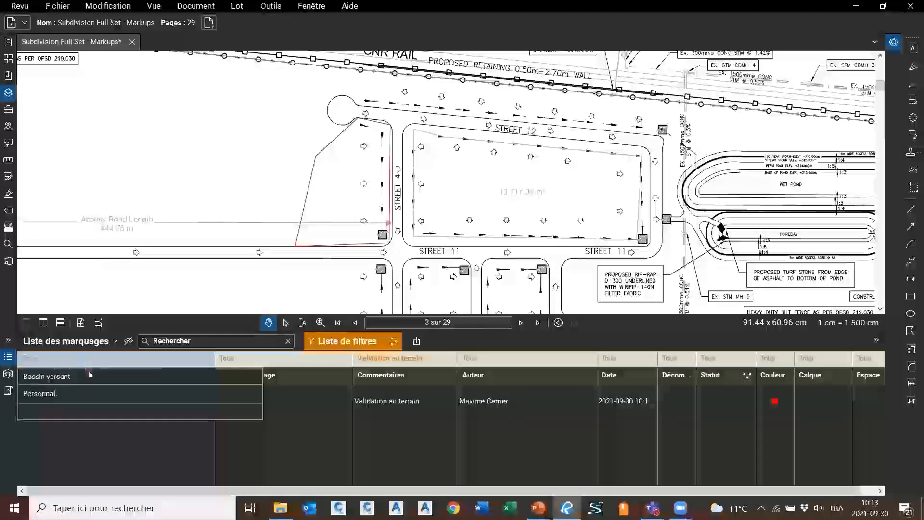
pyautogui.click(416, 360)
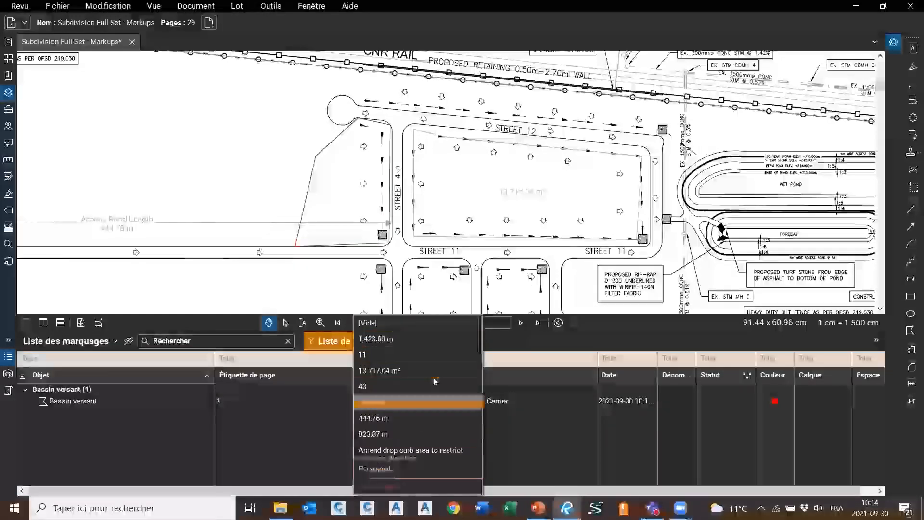
pyautogui.scroll(-5, 385, 419)
pyautogui.click(349, 332)
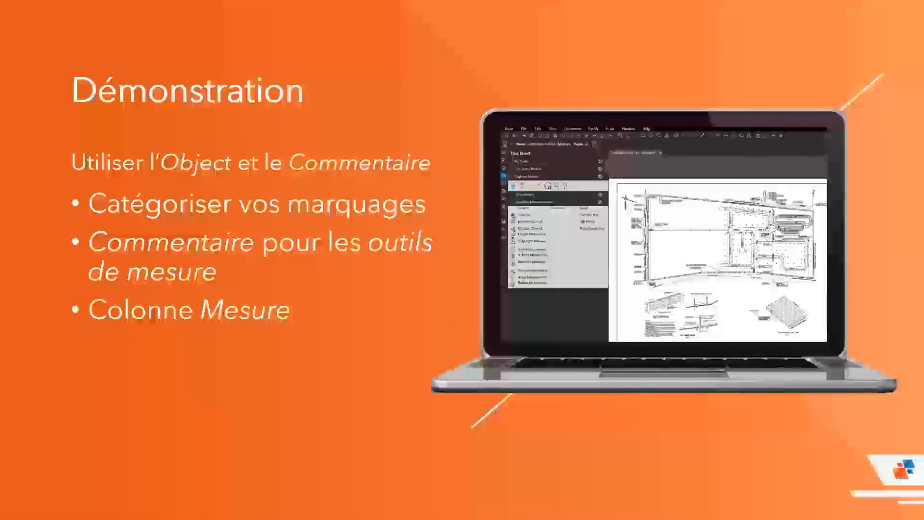
pyautogui.hotkey('alt', 'Tab')
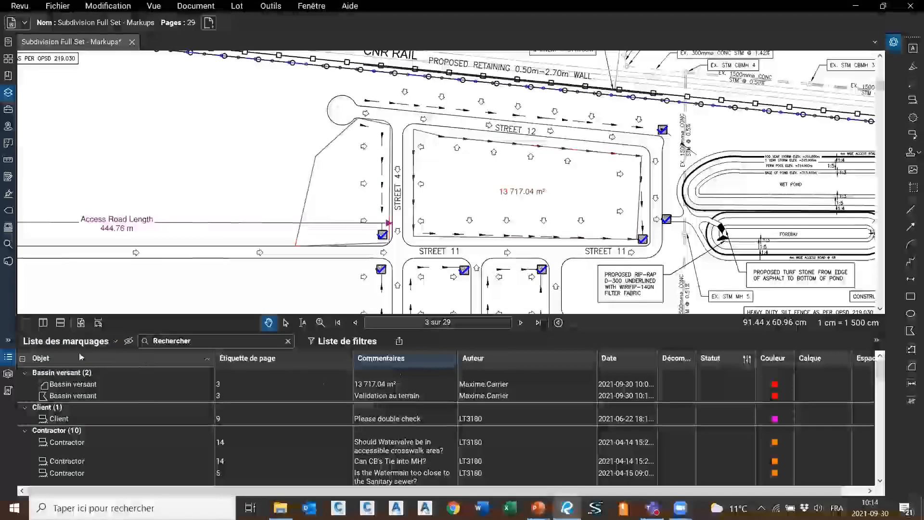
# Show the Mesure column in the markups list and move it left of Commentaires
pyautogui.click(90, 342)
pyautogui.moveTo(68, 361)
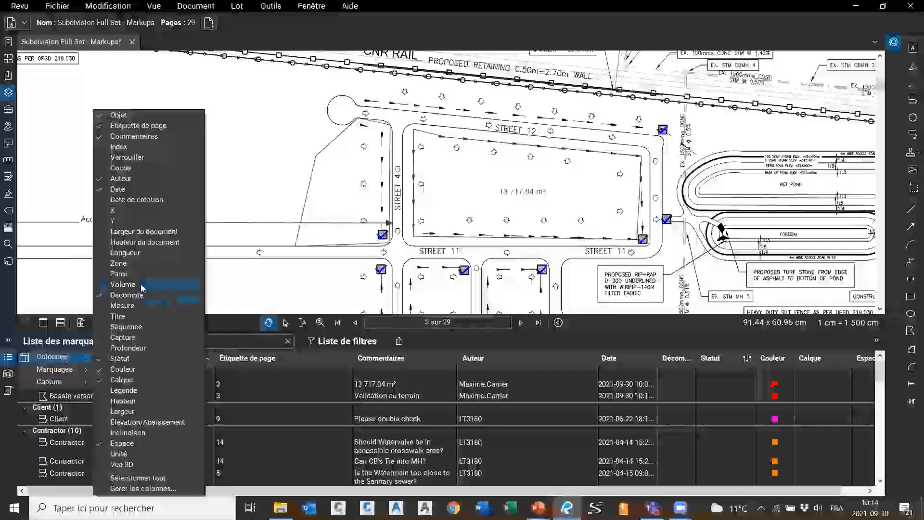
pyautogui.click(140, 305)
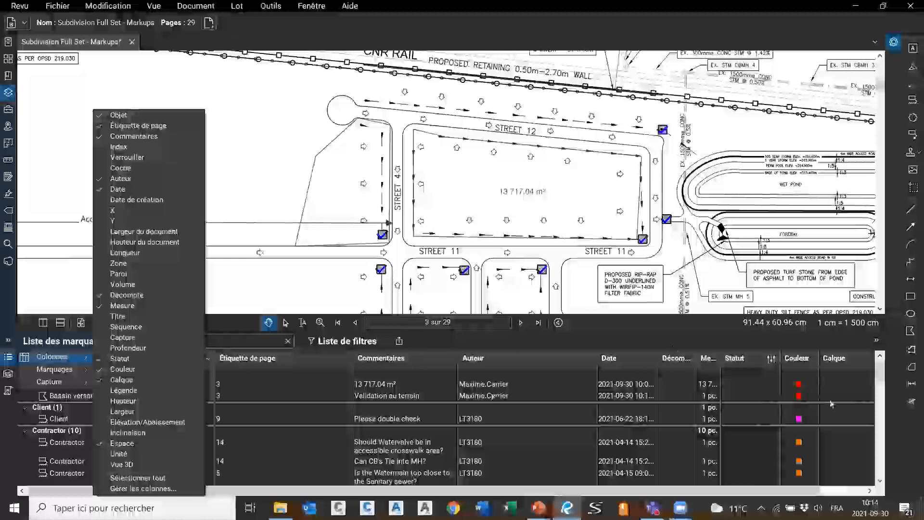
pyautogui.click(692, 356)
pyautogui.moveTo(708, 361); pyautogui.dragTo(444, 359)
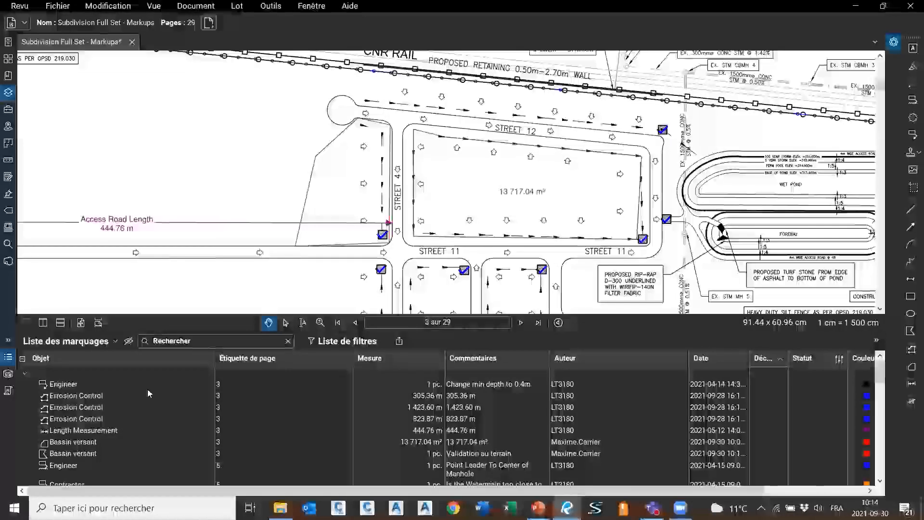
# Jump through the Erosion Control, page 6 and Validation au terrain markups to the Engineer note
pyautogui.click(75, 398)
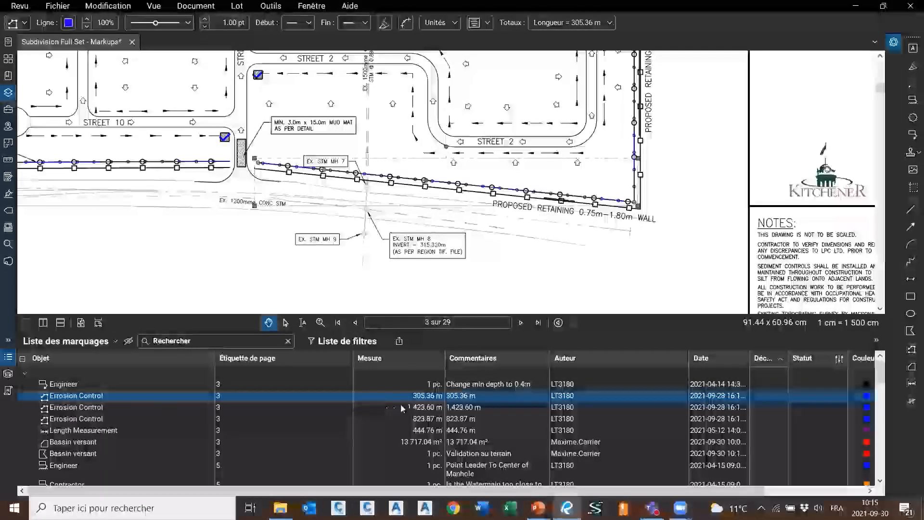
pyautogui.click(465, 408)
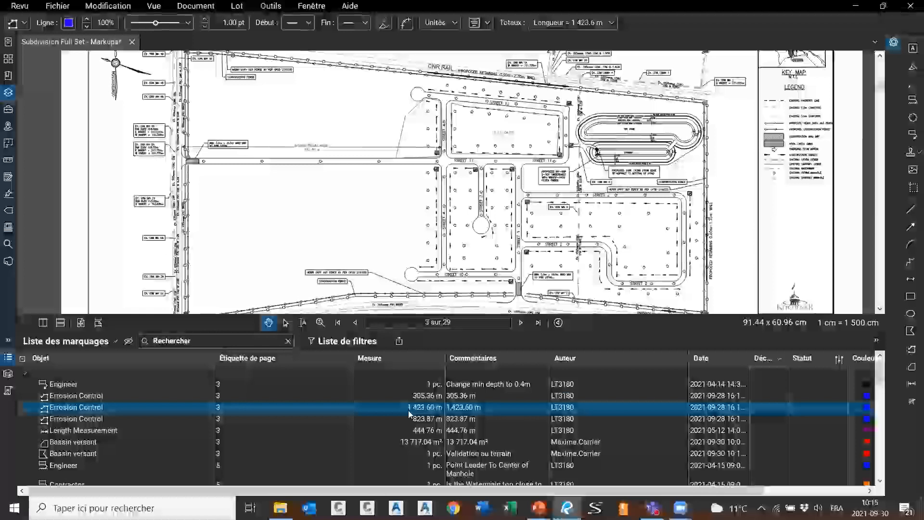
pyautogui.scroll(-3, 409, 413)
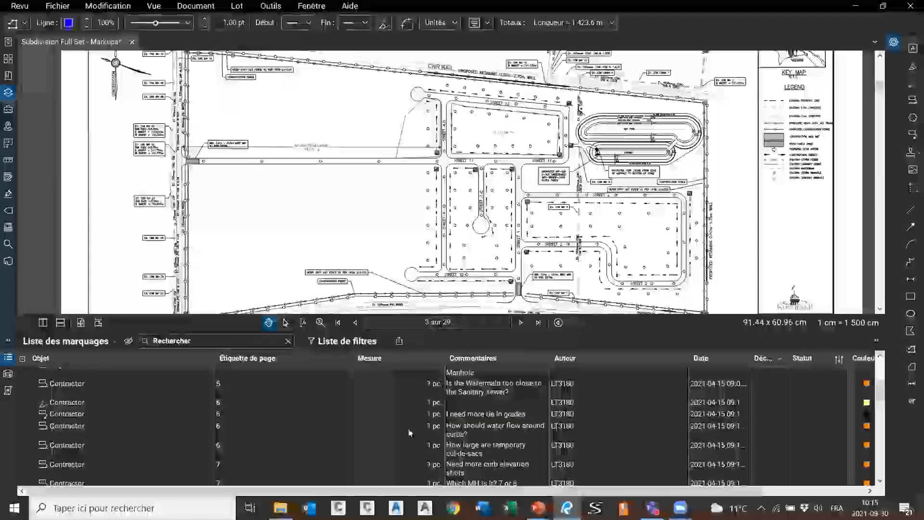
pyautogui.click(409, 432)
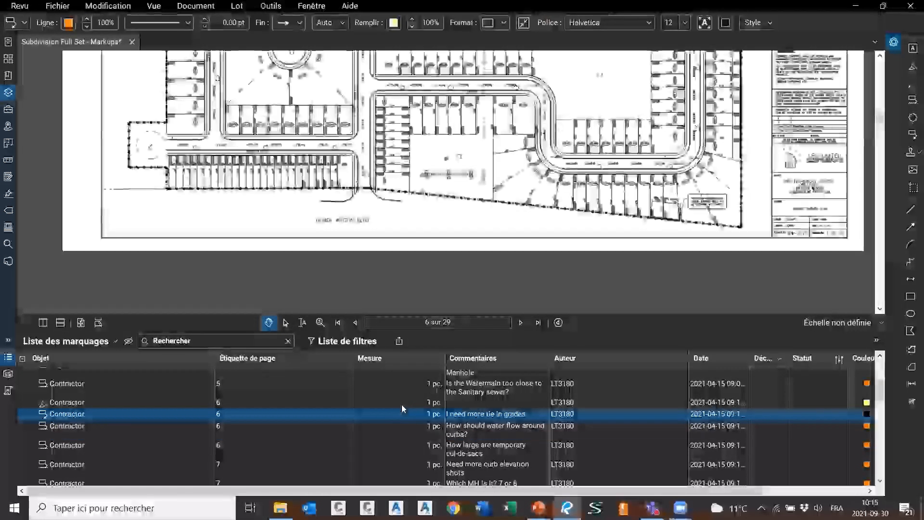
pyautogui.click(401, 404)
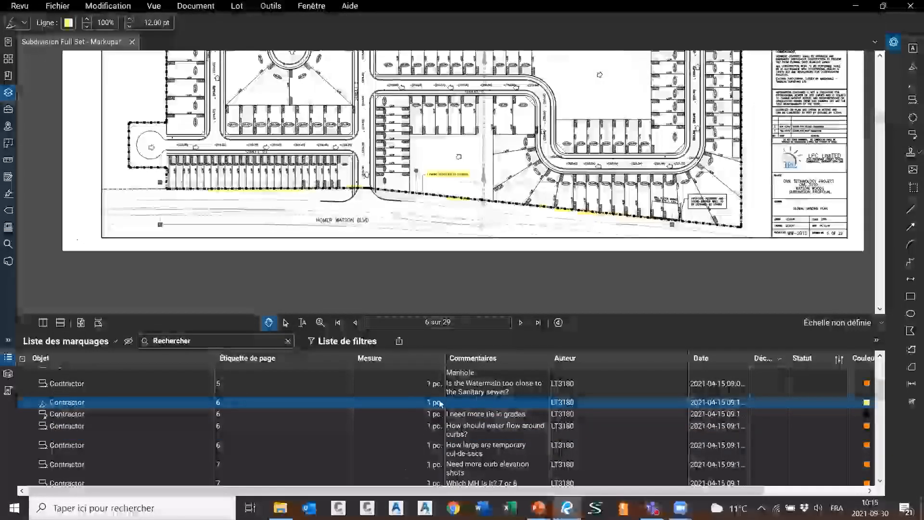
pyautogui.scroll(3, 441, 404)
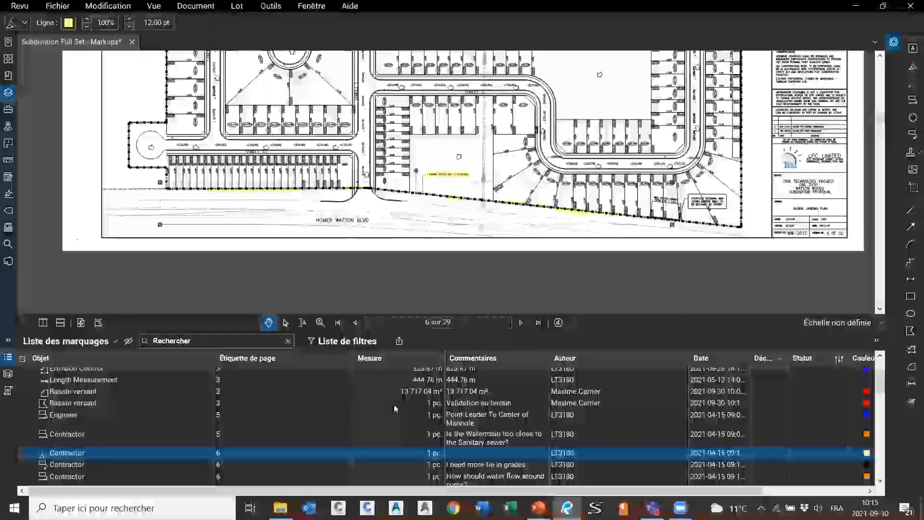
pyautogui.click(394, 404)
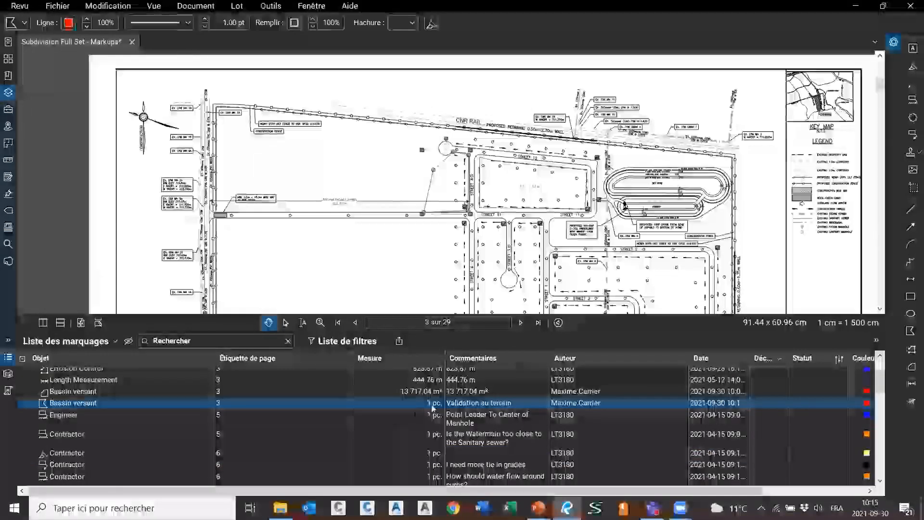
pyautogui.scroll(3, 436, 407)
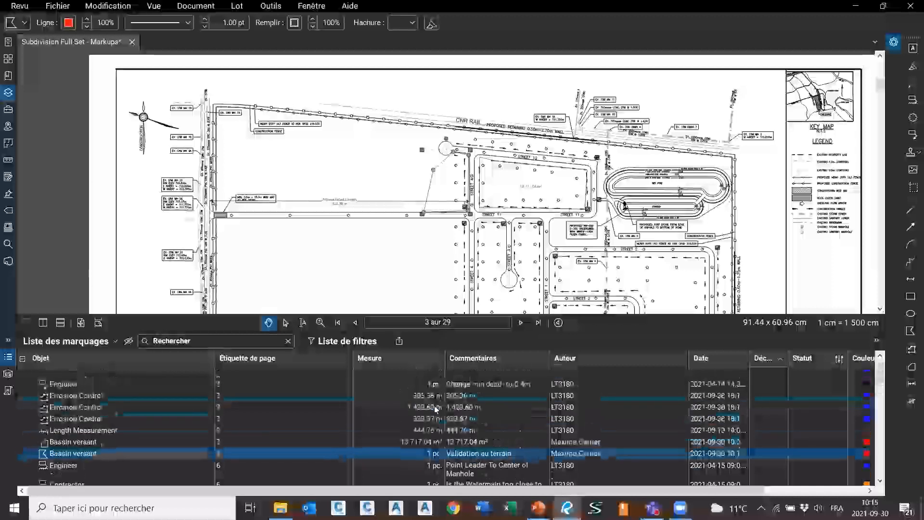
pyautogui.click(396, 383)
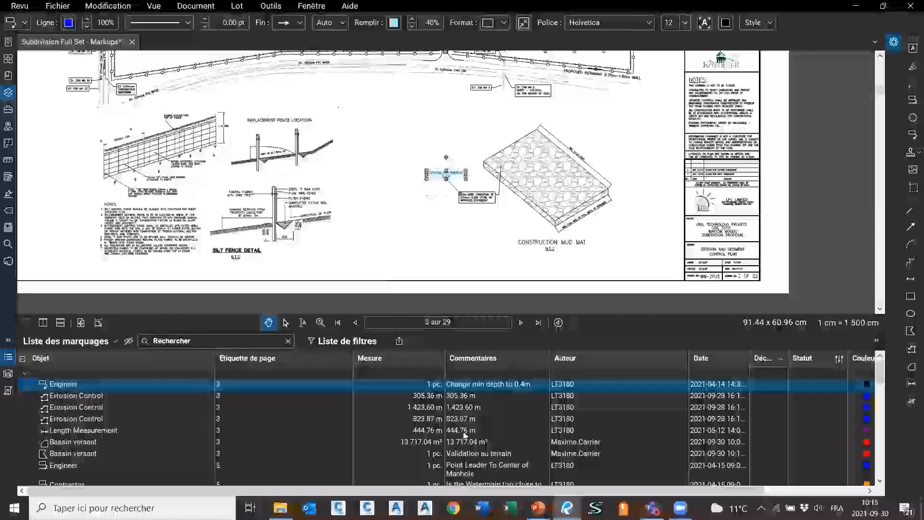
# Uncheck Mesure in the list's Colonnes options, leaving Objet, Étiquette de page, Commentaires
pyautogui.click(87, 341)
pyautogui.moveTo(66, 358)
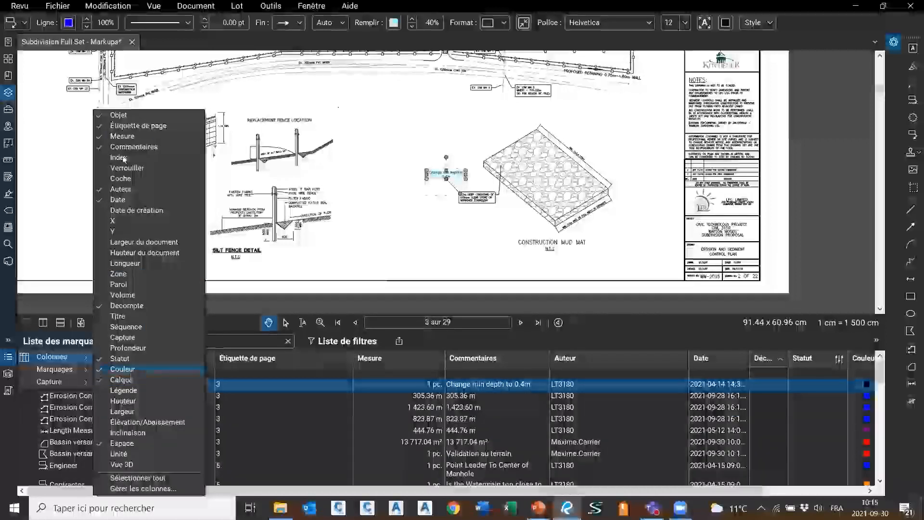
pyautogui.click(122, 137)
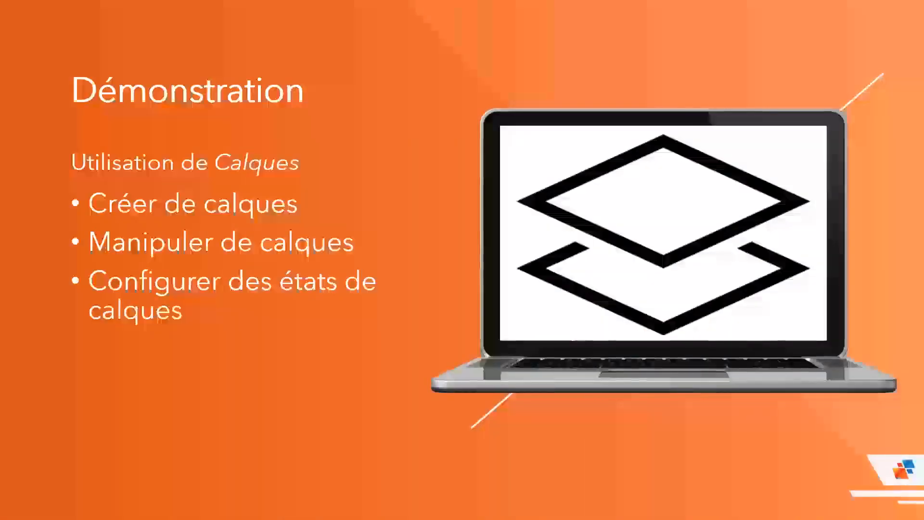
pyautogui.hotkey('alt', 'Tab')
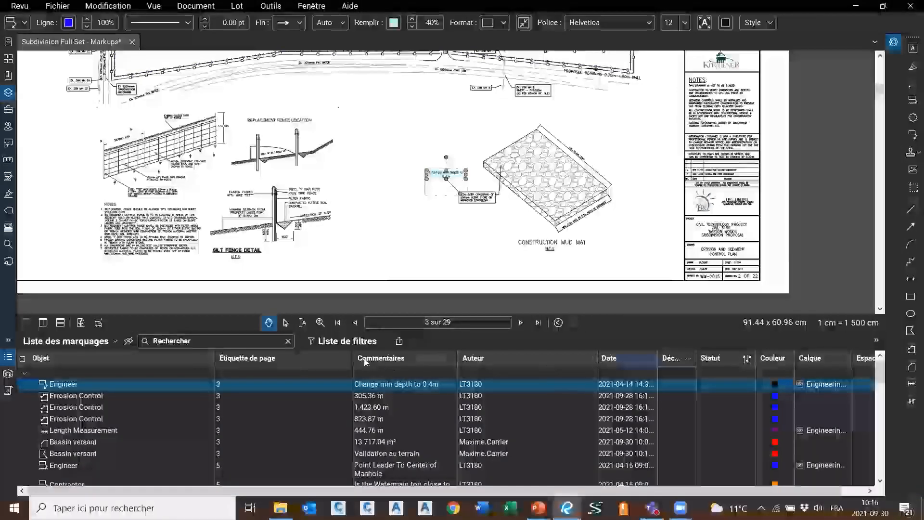
# Narrow the Étiquette de page column and group the markups list by Objet
pyautogui.moveTo(299, 361); pyautogui.dragTo(290, 361)
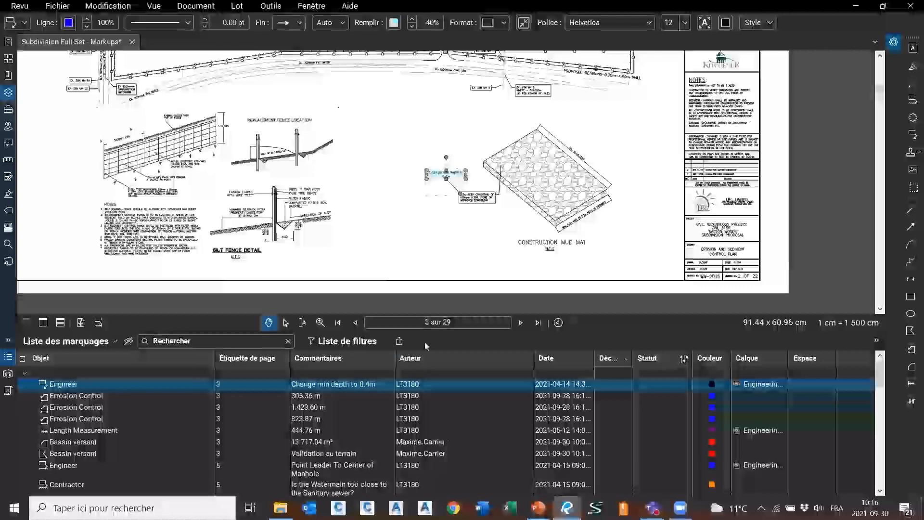
pyautogui.click(404, 124)
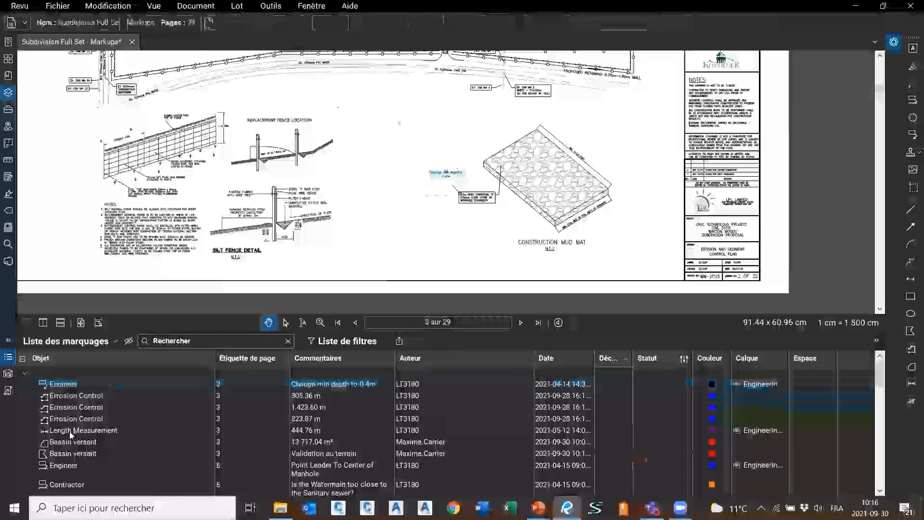
pyautogui.click(70, 365)
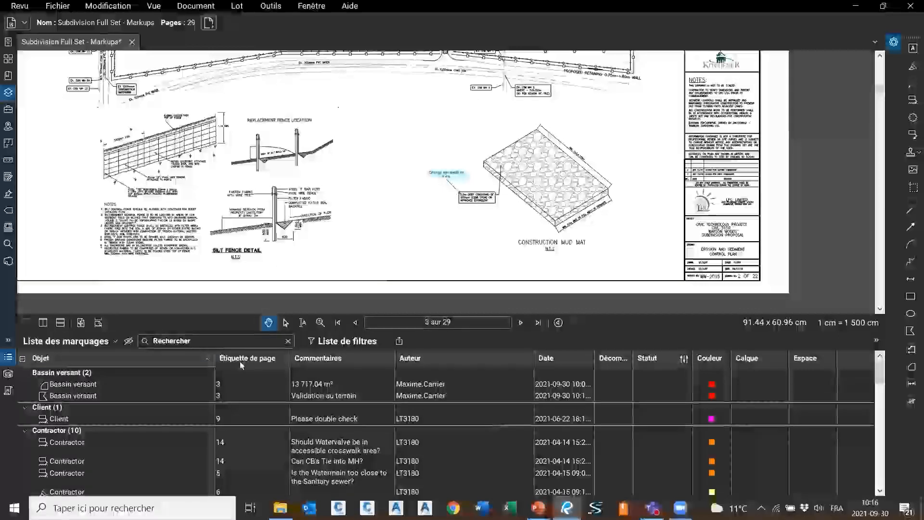
# Move the Calque column right after Objet and widen it
pyautogui.click(98, 343)
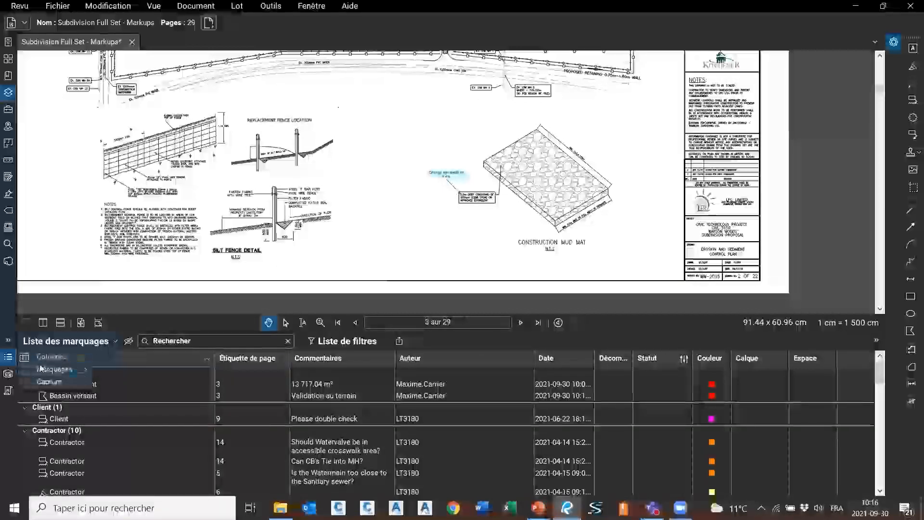
pyautogui.moveTo(49, 356)
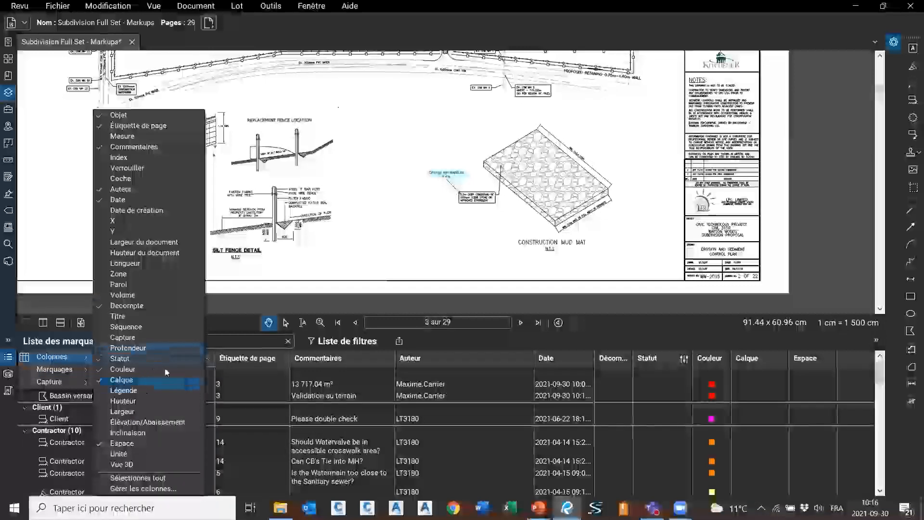
pyautogui.click(634, 329)
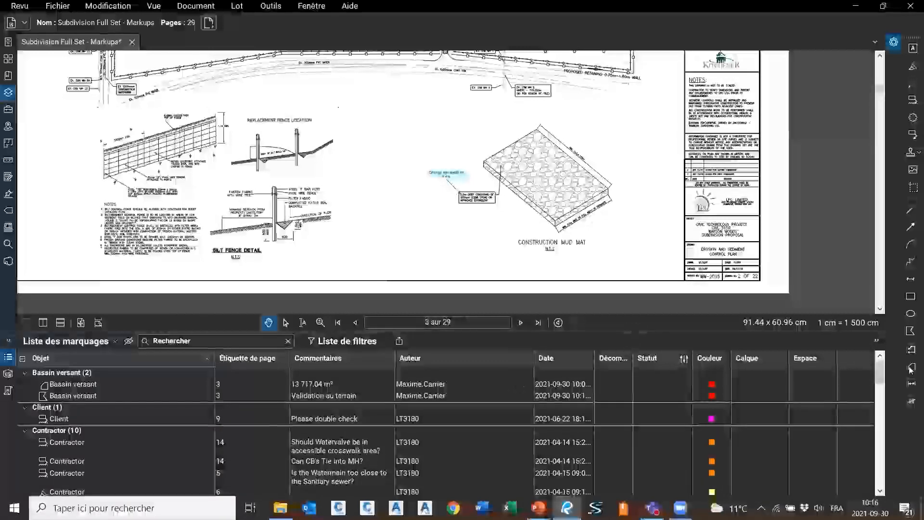
pyautogui.moveTo(746, 358); pyautogui.dragTo(235, 362)
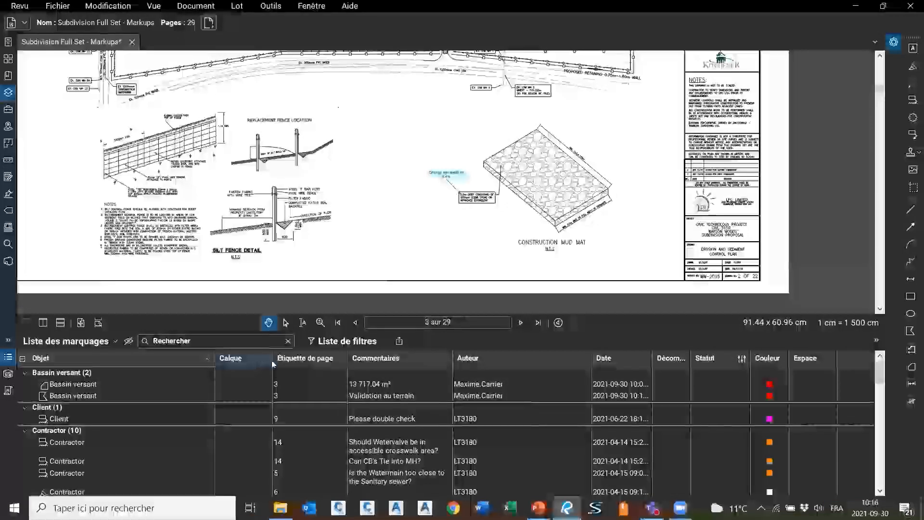
pyautogui.moveTo(270, 360); pyautogui.dragTo(391, 360)
# Select both Bassin versant markups, zooming to the 13 717.04 m² zone on page 3
pyautogui.click(153, 385)
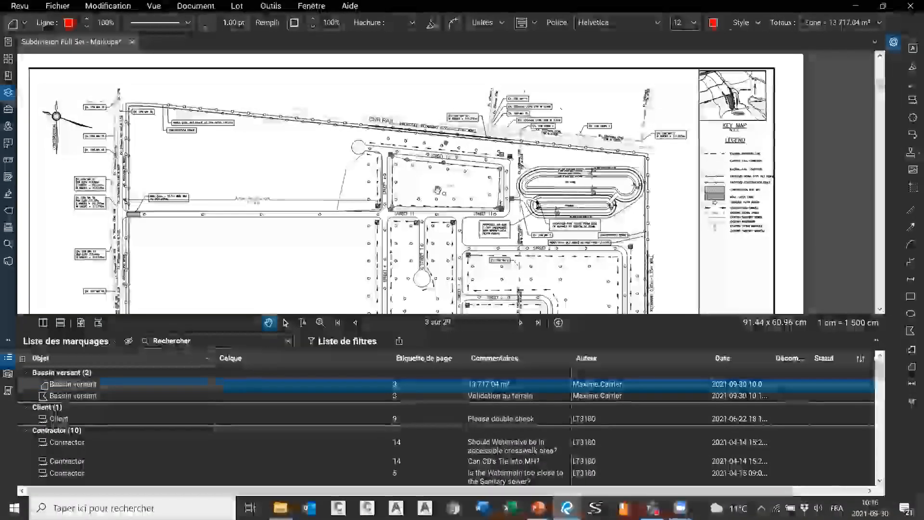
pyautogui.click(264, 383)
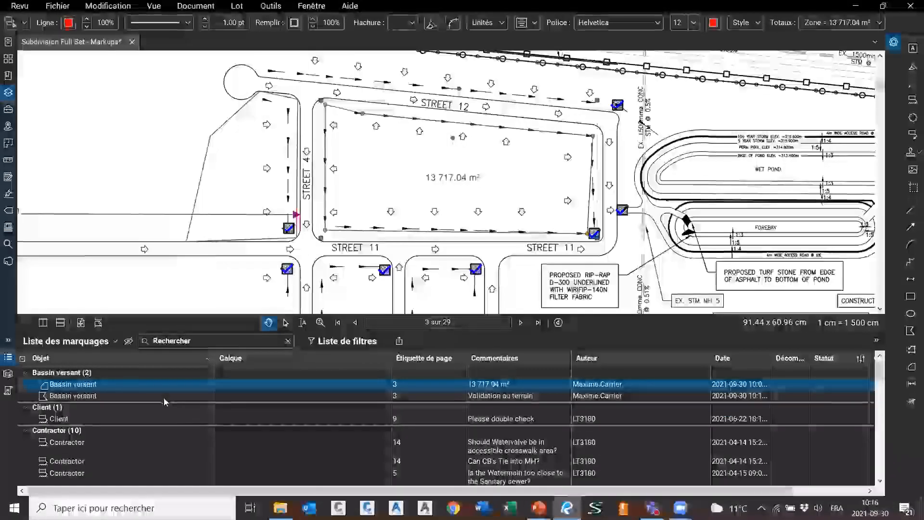
pyautogui.keyDown('ctrl'); pyautogui.click(164, 396); pyautogui.keyUp('ctrl')
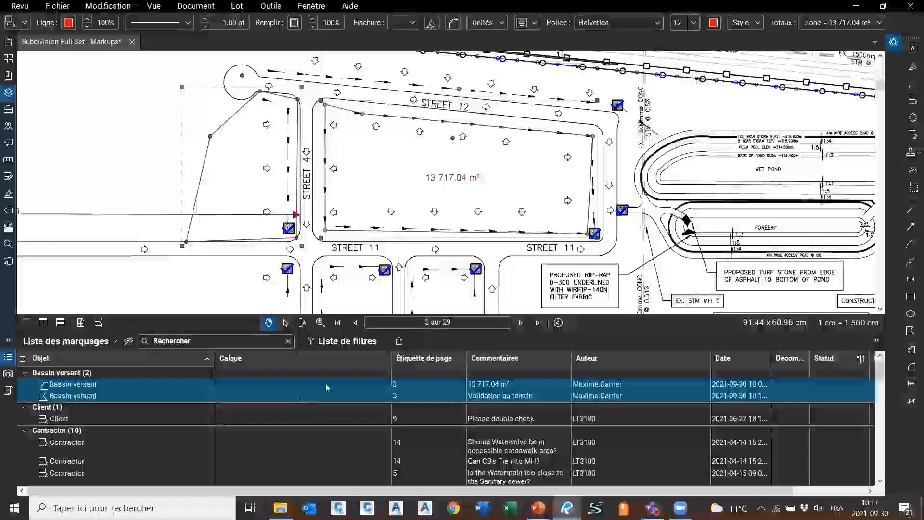
# Show the Calques panel with the Engineering Markups layer and deselect the second Bassin versant markup
pyautogui.click(9, 91)
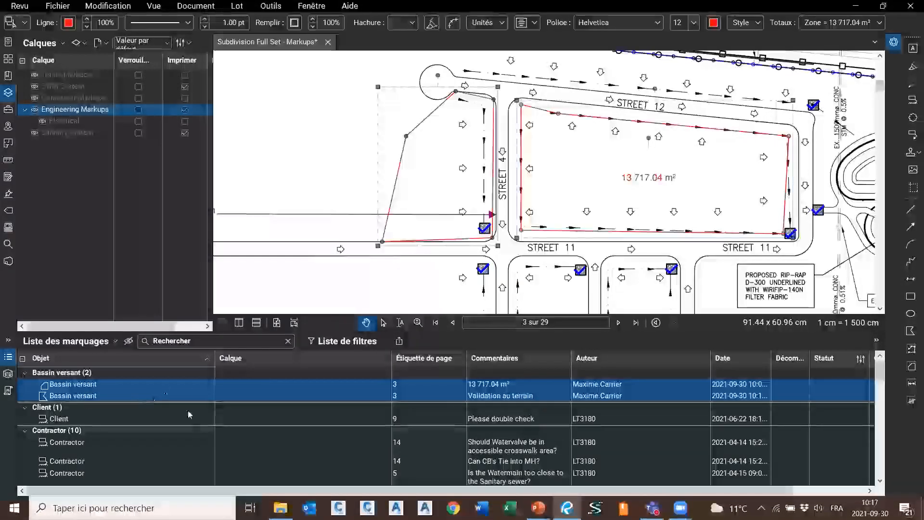
pyautogui.click(324, 384)
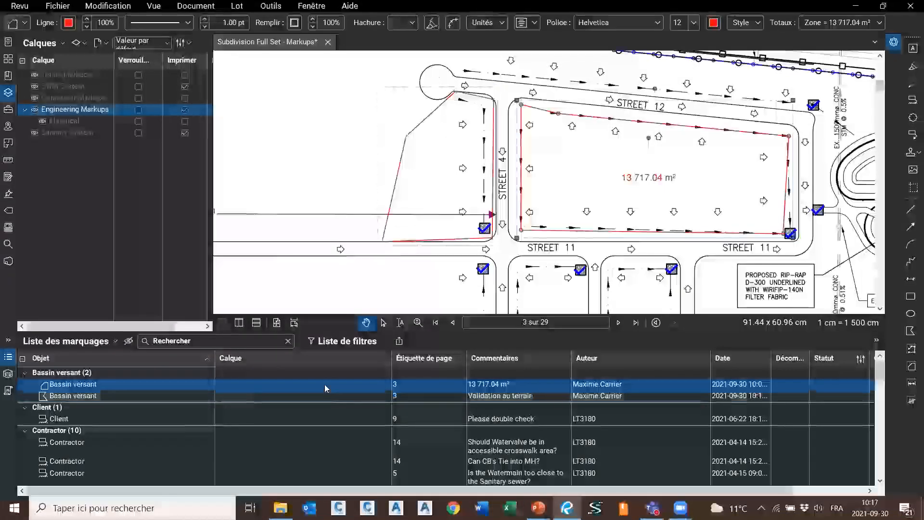
# Assign both Bassin versant markups to a newly created layer named 'Bassin versant'
pyautogui.keyDown('ctrl'); pyautogui.click(139, 396); pyautogui.keyUp('ctrl')
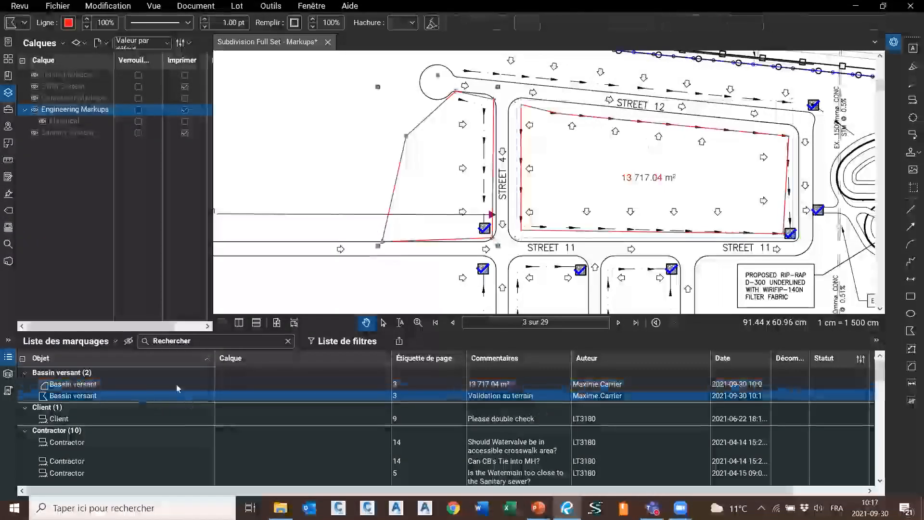
pyautogui.click(294, 386)
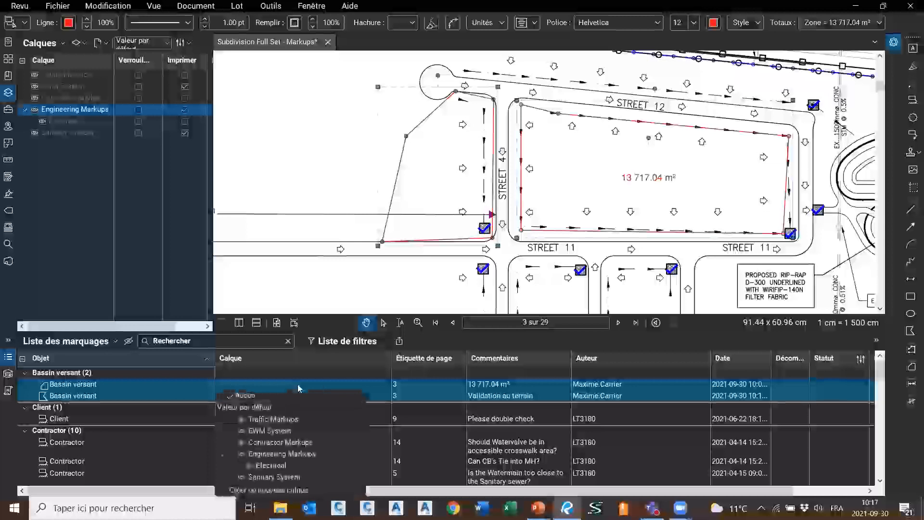
pyautogui.click(283, 491)
pyautogui.write('Bassin versant')
pyautogui.click(511, 278)
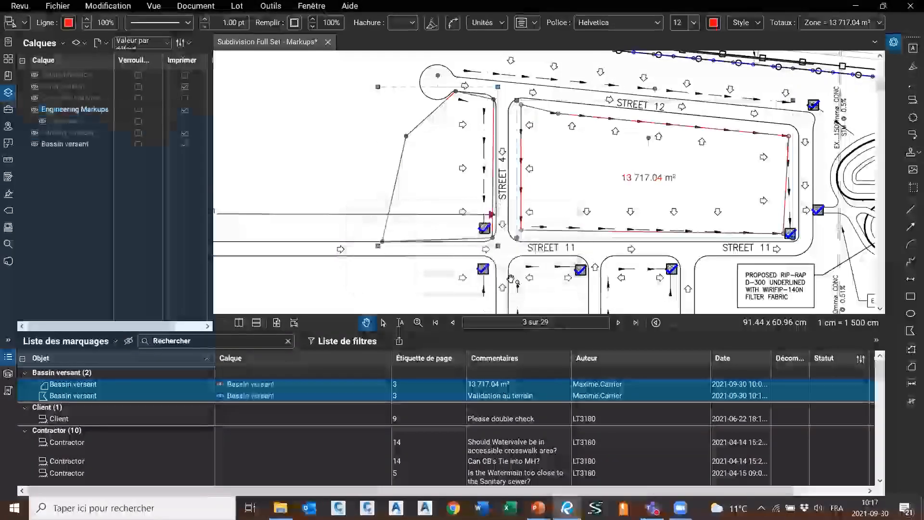
# Toggle the Bassin versant layer's visibility off and on, leaving its markups visible
pyautogui.click(35, 144)
pyautogui.click(35, 144)
pyautogui.click(35, 145)
pyautogui.click(35, 144)
pyautogui.click(35, 144)
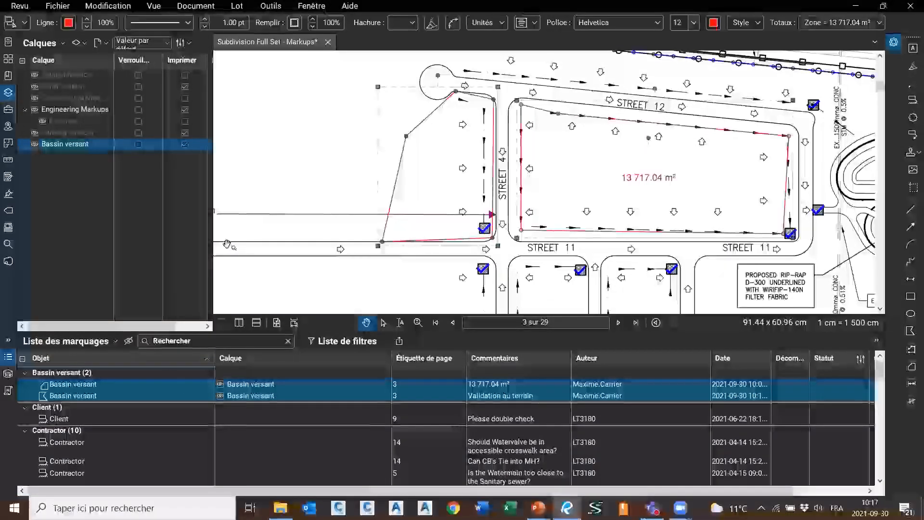
# Widen the Calques panel and enable Imprimer, Exporter and Verrouillé for the Bassin versant layer
pyautogui.moveTo(214, 241)
pyautogui.mouseDown()
pyautogui.moveTo(326, 242)
pyautogui.moveTo(315, 241)
pyautogui.mouseUp()
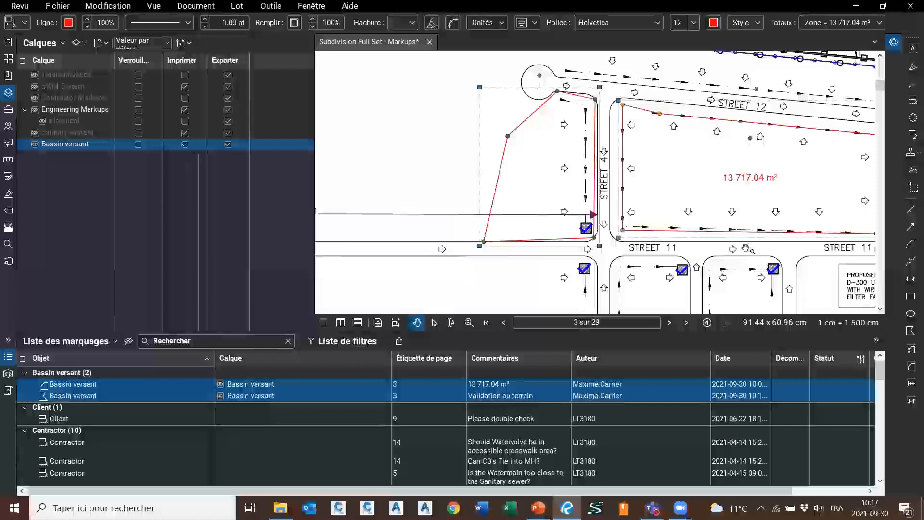
pyautogui.click(185, 144)
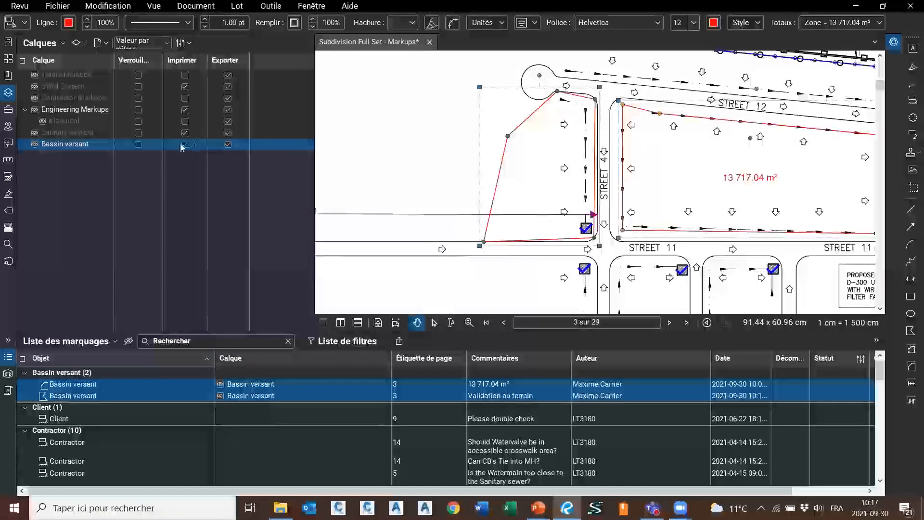
pyautogui.click(228, 145)
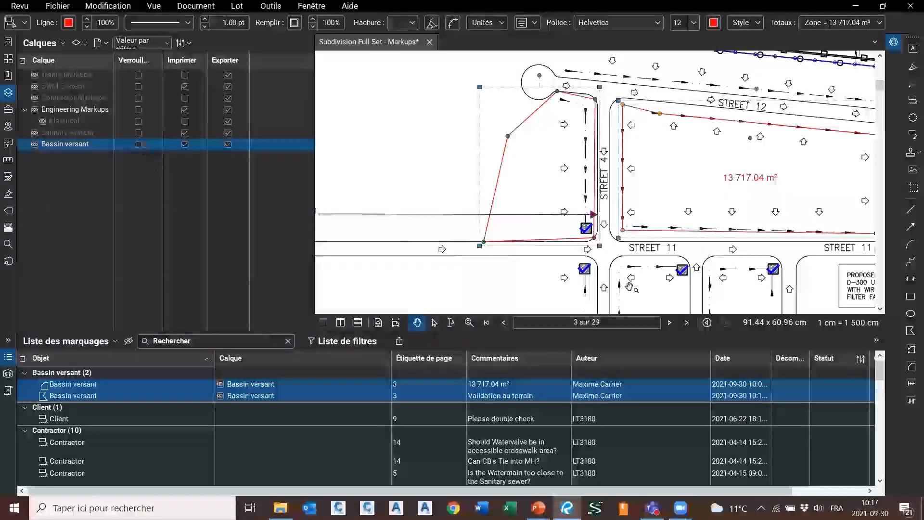
pyautogui.click(138, 145)
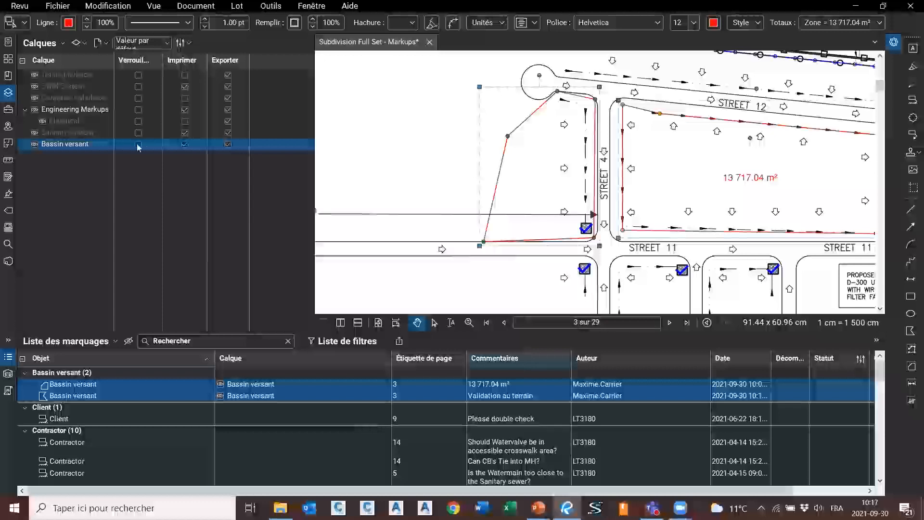
pyautogui.click(447, 159)
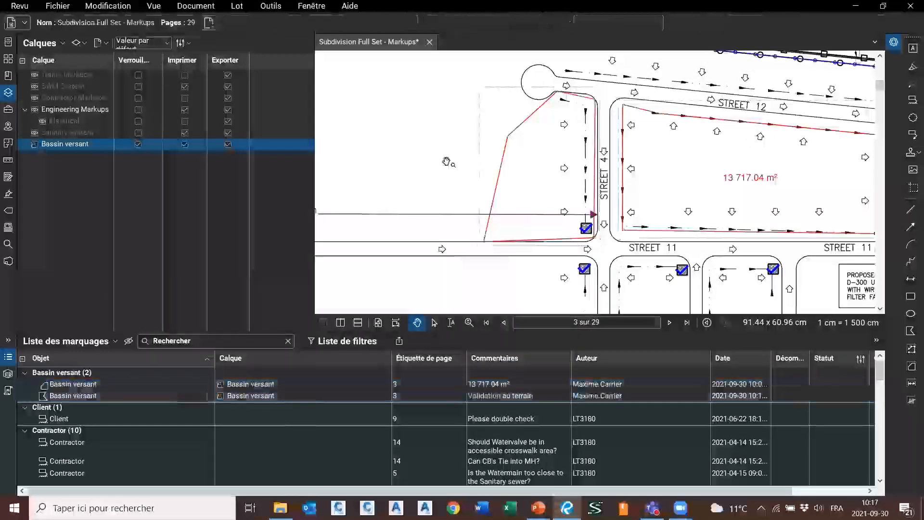
# Unlock the Bassin versant layer and collapse the Calques panel
pyautogui.click(511, 139)
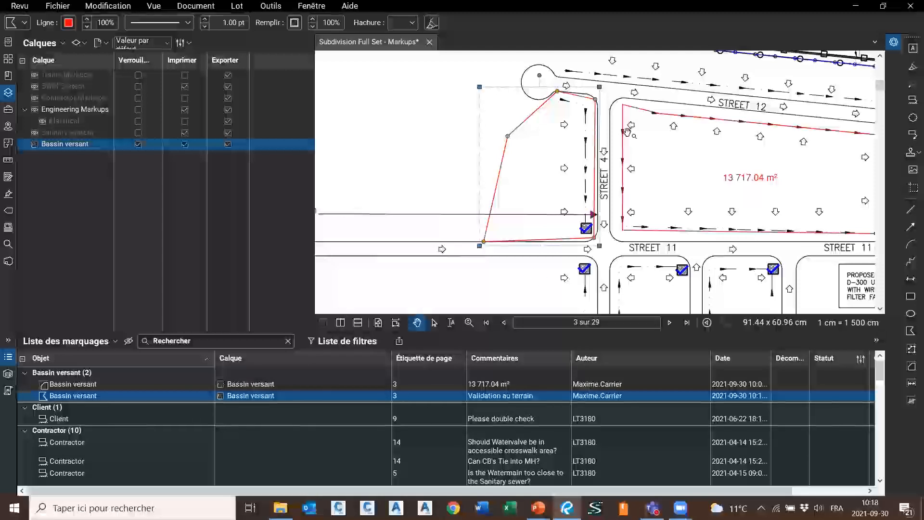
pyautogui.click(138, 144)
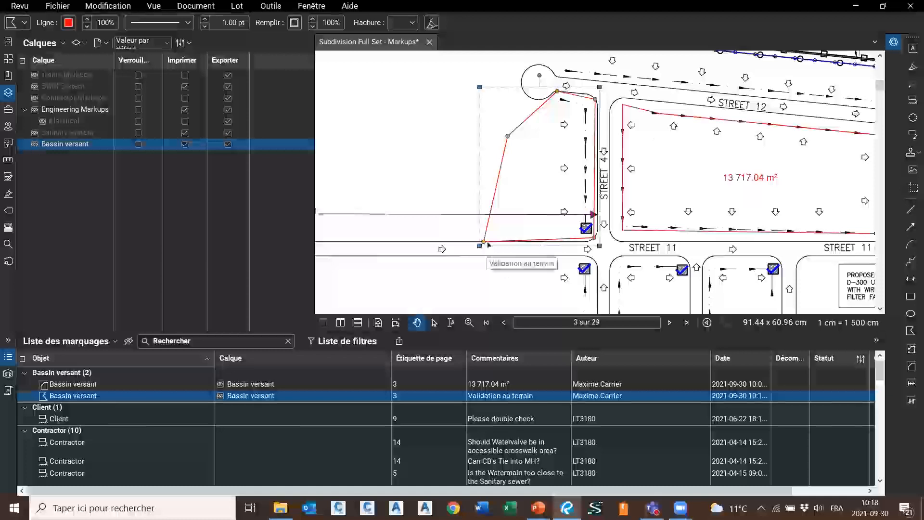
pyautogui.click(8, 93)
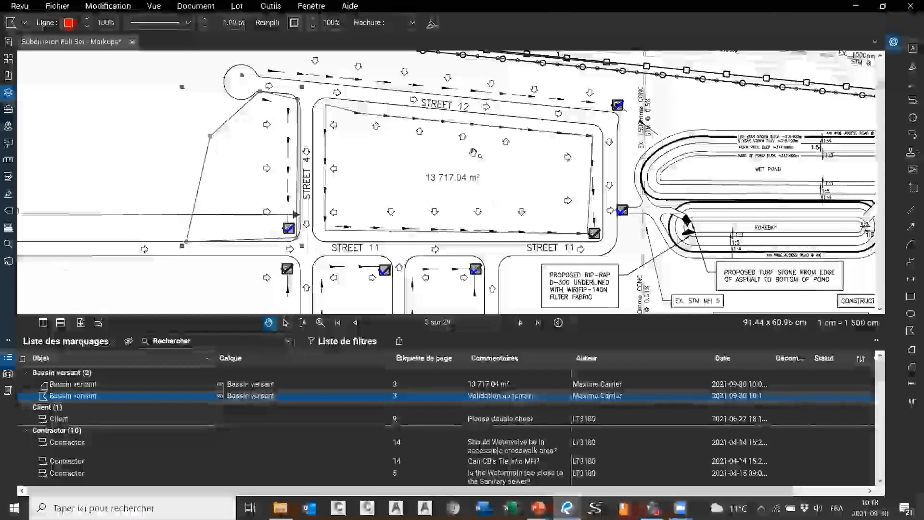
# Widen the markups list's Date column so it shows full date-times
pyautogui.scroll(1, 389, 172)
pyautogui.moveTo(390, 171); pyautogui.dragTo(469, 182)
pyautogui.scroll(-1, 445, 186)
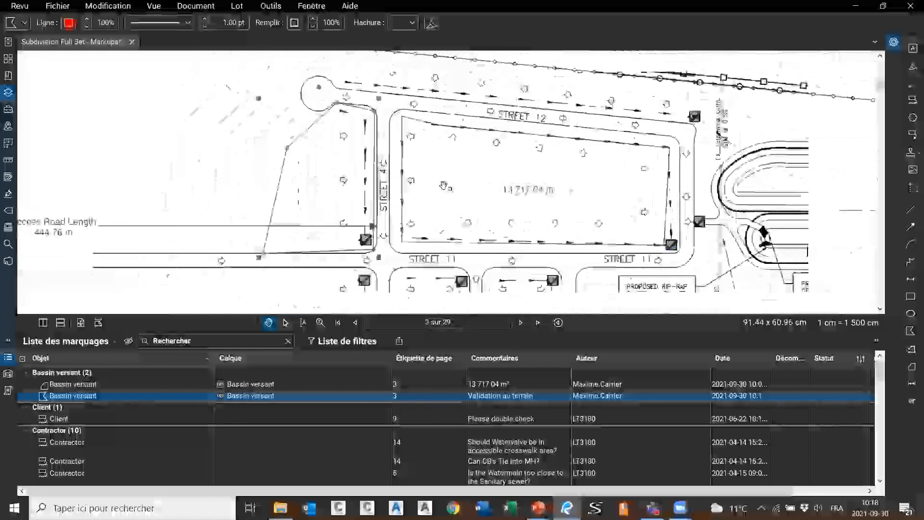
pyautogui.click(446, 186)
pyautogui.scroll(-3, 393, 438)
pyautogui.scroll(-5, 394, 436)
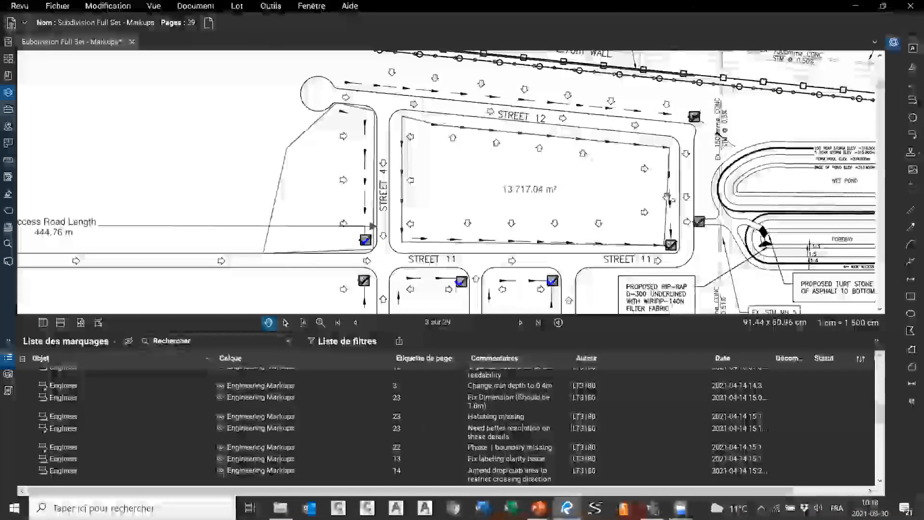
pyautogui.scroll(-5, 753, 114)
pyautogui.scroll(2, 753, 114)
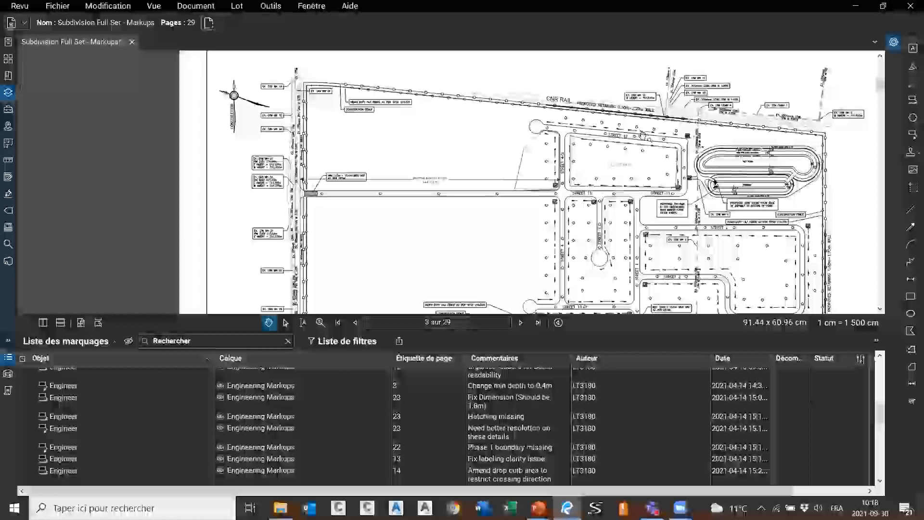
pyautogui.scroll(2, 579, 171)
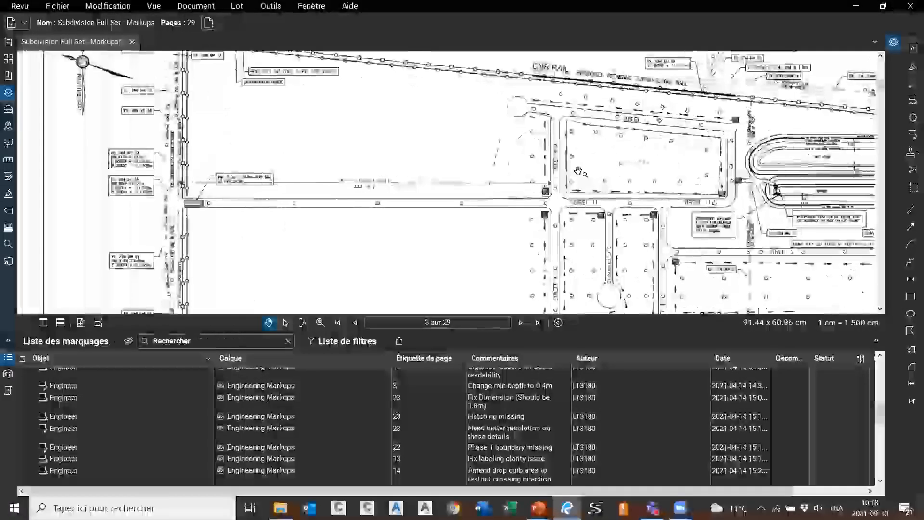
pyautogui.scroll(5, 138, 436)
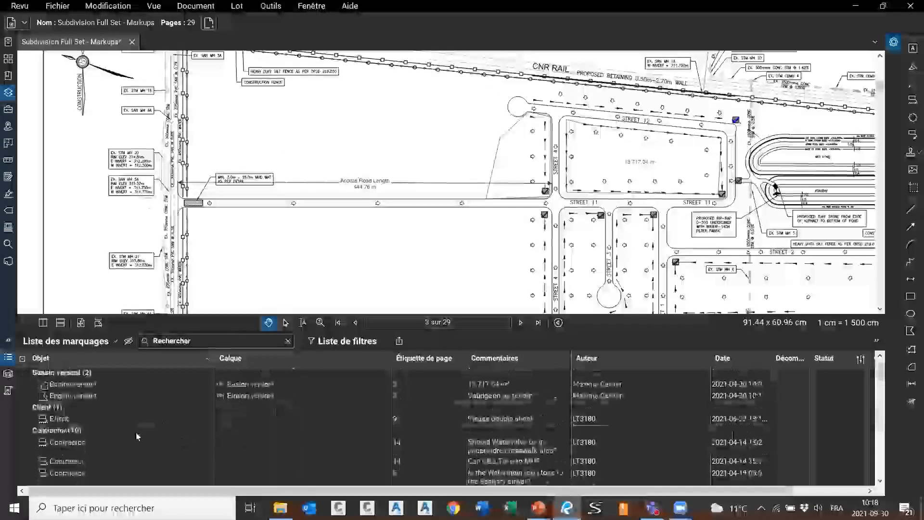
pyautogui.scroll(-3, 129, 439)
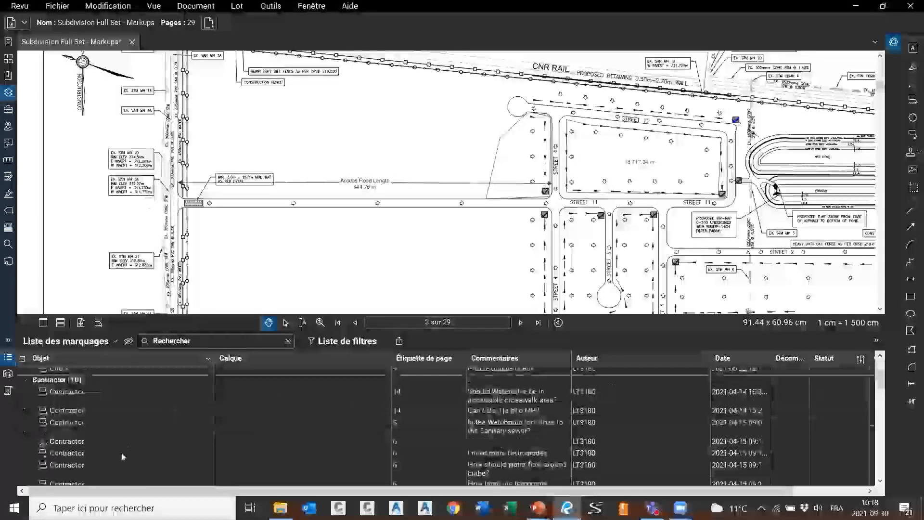
pyautogui.scroll(-8, 122, 456)
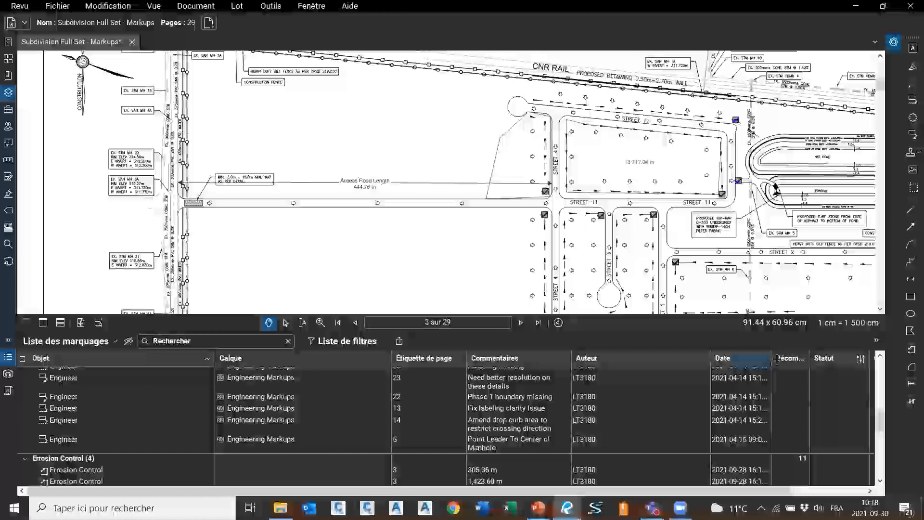
pyautogui.moveTo(771, 360); pyautogui.dragTo(839, 361)
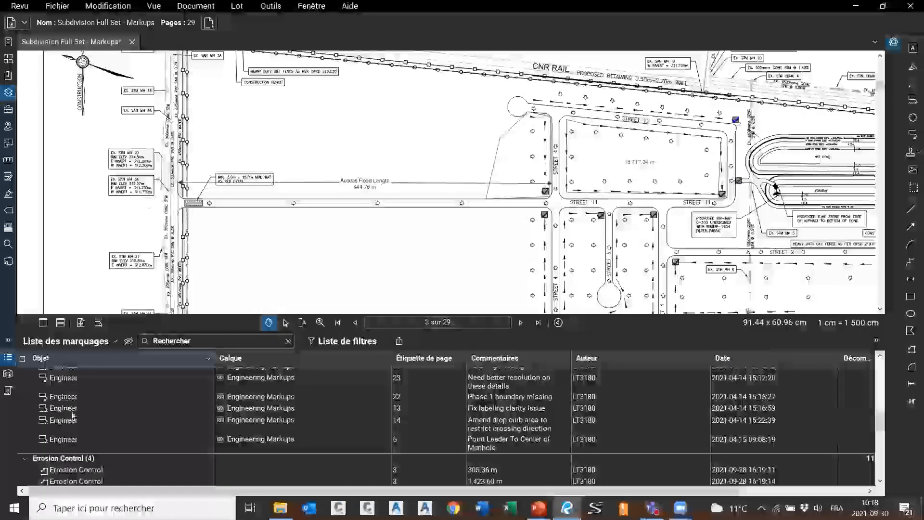
pyautogui.scroll(1, 752, 133)
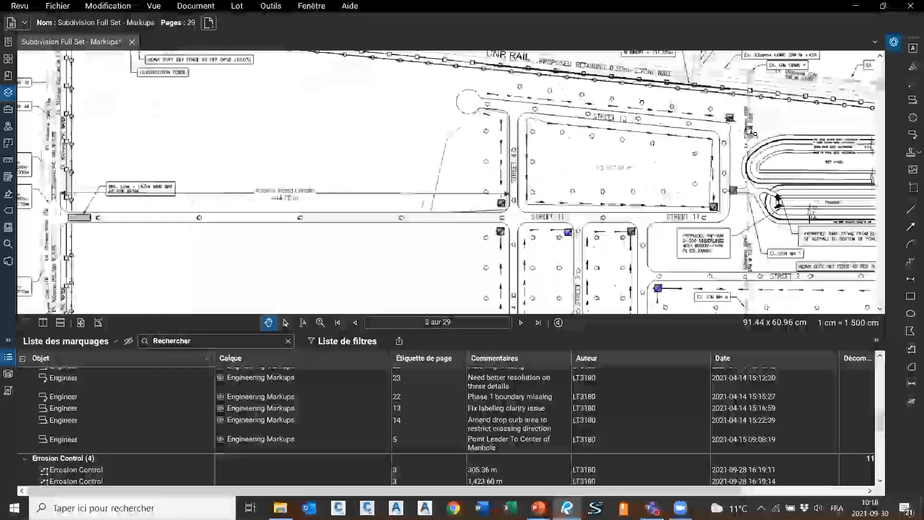
pyautogui.scroll(1, 751, 133)
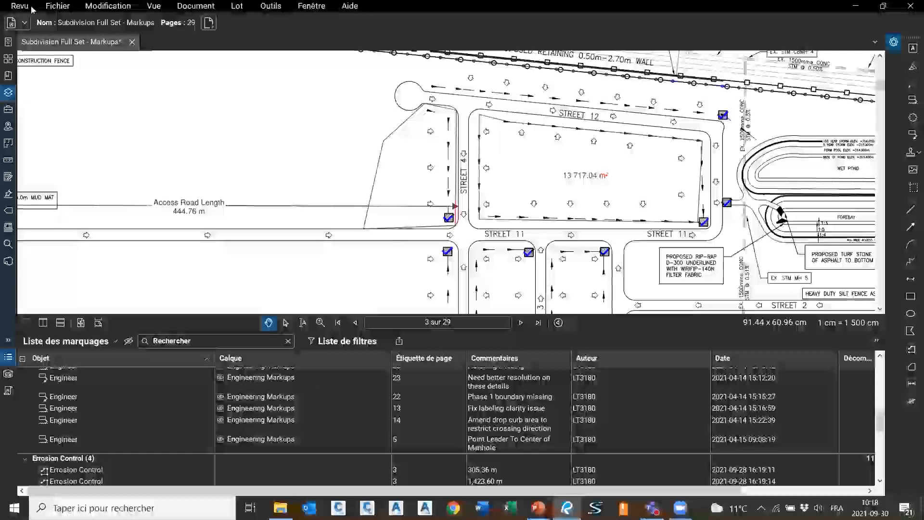
pyautogui.click(9, 93)
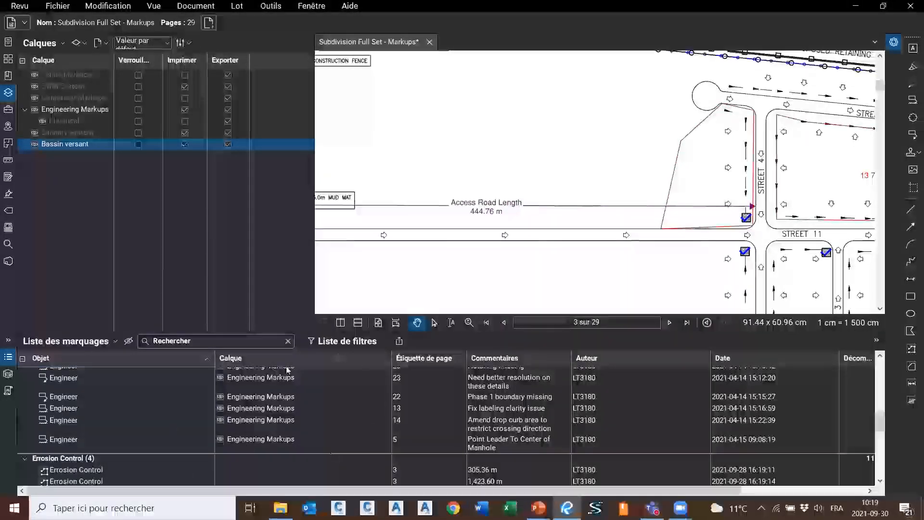
pyautogui.scroll(-10, 278, 424)
pyautogui.scroll(10, 277, 423)
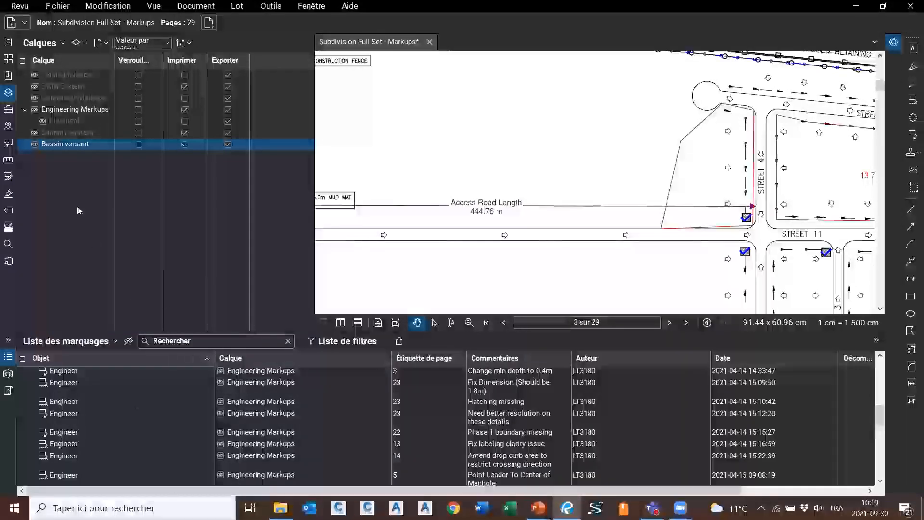
pyautogui.click(9, 92)
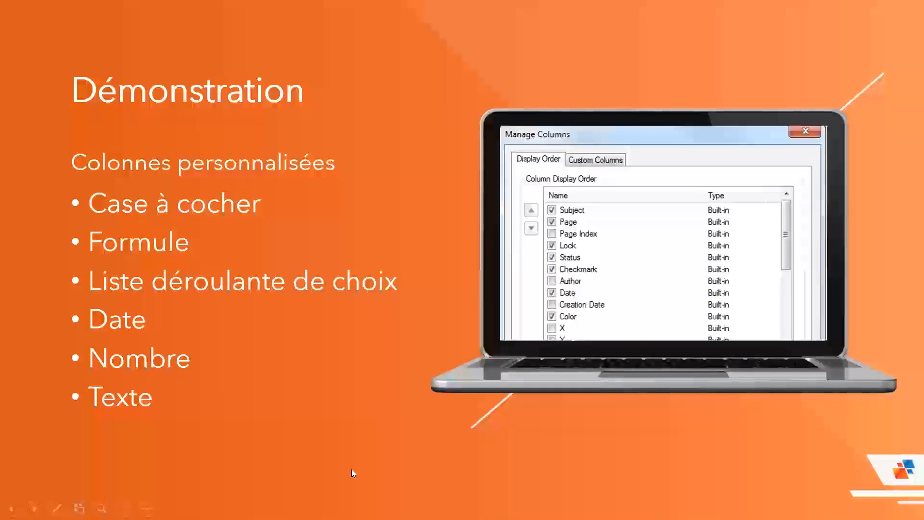
# Leave the PowerPoint Démonstration slide and return to Bluebeam Revu
pyautogui.hotkey('alt', 'Tab')
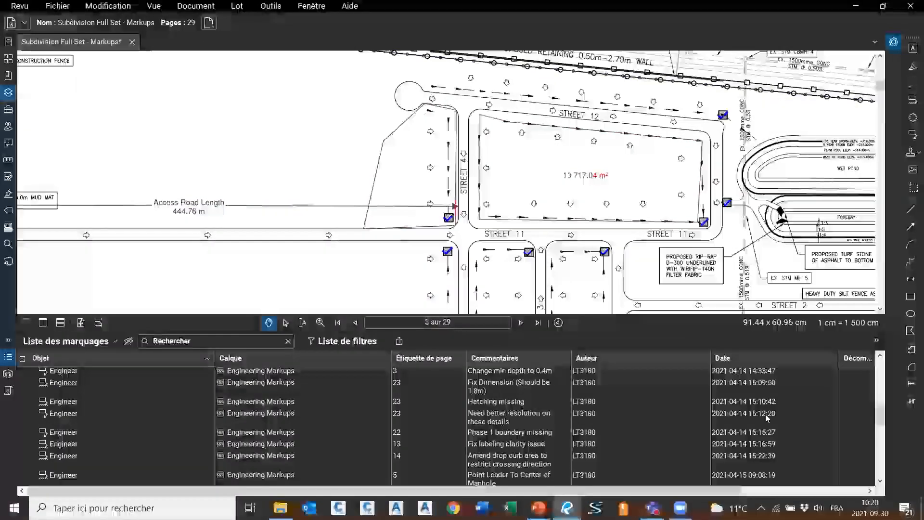
# Untick Auteur and Date in the markups list's Colonnes menu to hide both columns
pyautogui.hscroll(3, 800, 483)
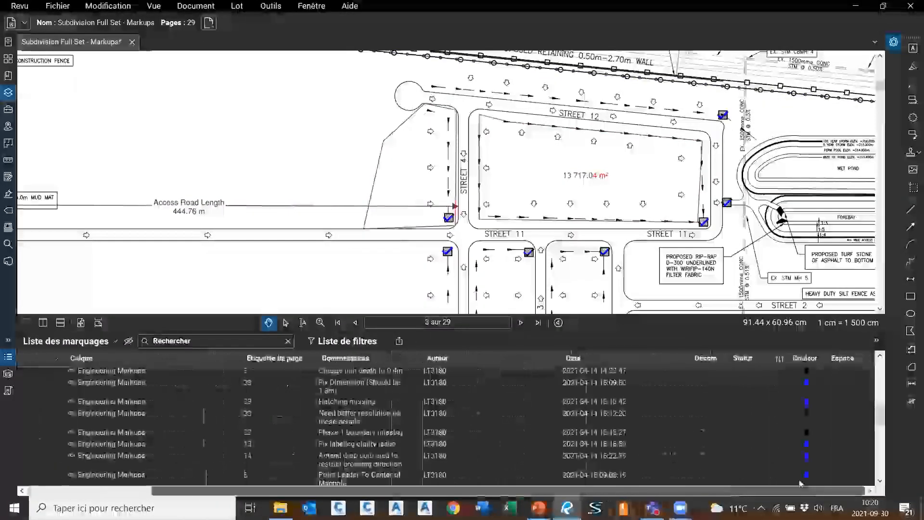
pyautogui.hscroll(-5, 771, 469)
pyautogui.moveTo(539, 495); pyautogui.dragTo(491, 486)
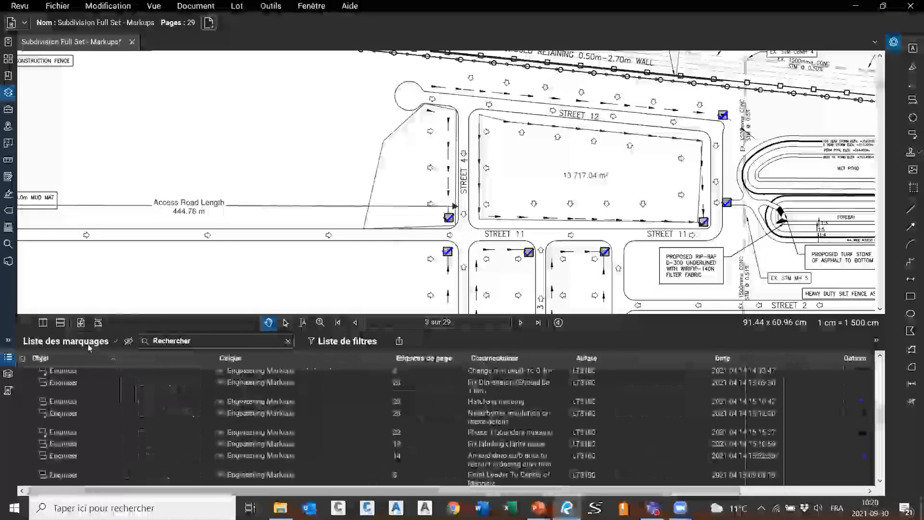
pyautogui.click(23, 358)
pyautogui.moveTo(72, 356)
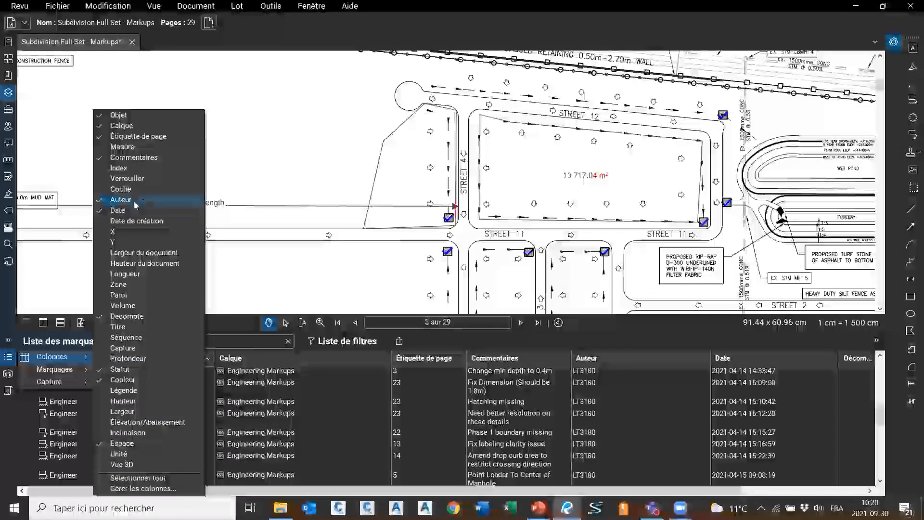
pyautogui.click(135, 202)
pyautogui.click(134, 212)
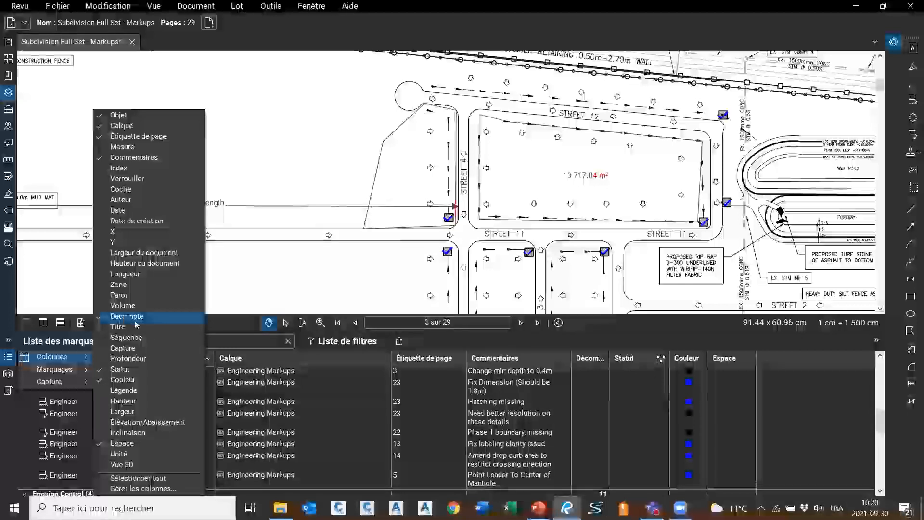
pyautogui.click(88, 343)
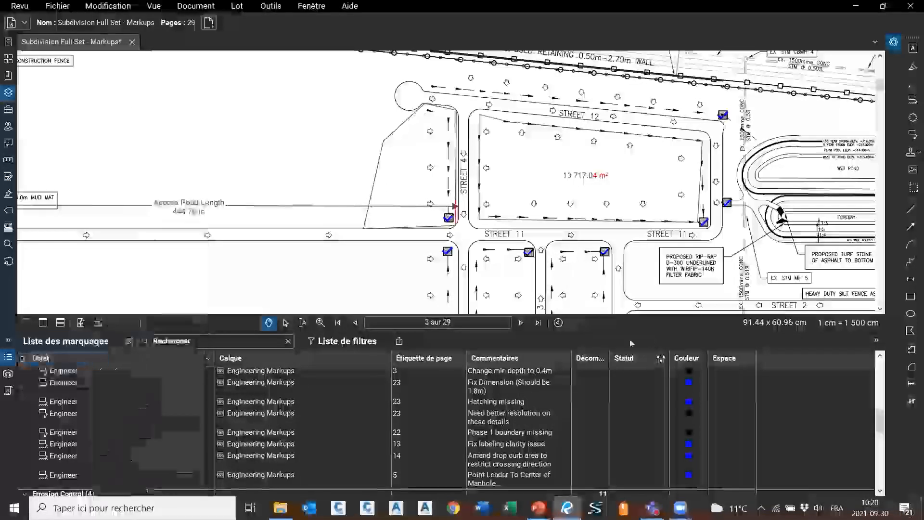
pyautogui.click(85, 345)
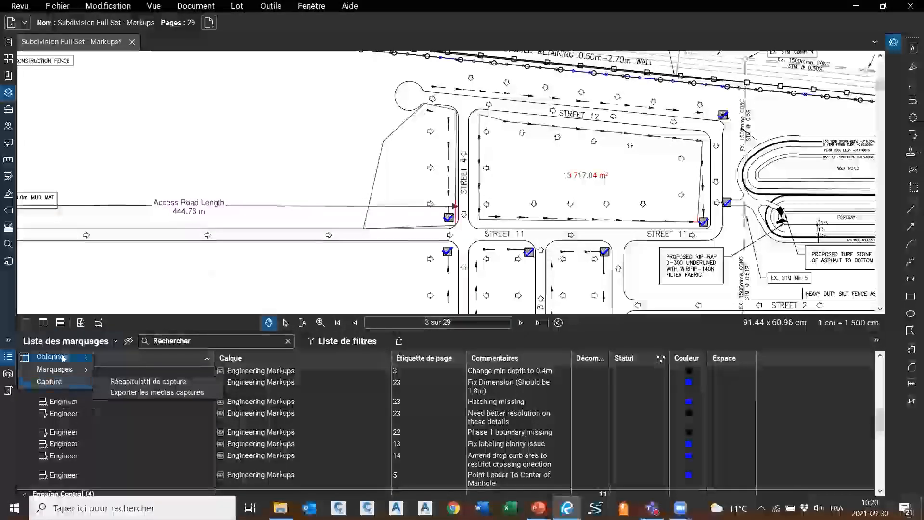
pyautogui.moveTo(63, 357)
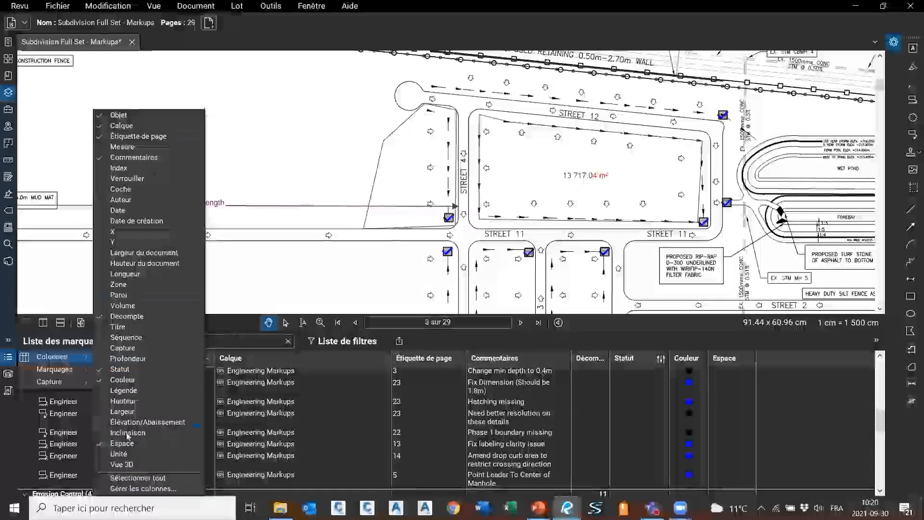
# Open Gérer les colonnes on its empty Colonnes personnalisées tab and move the dialog aside
pyautogui.click(134, 490)
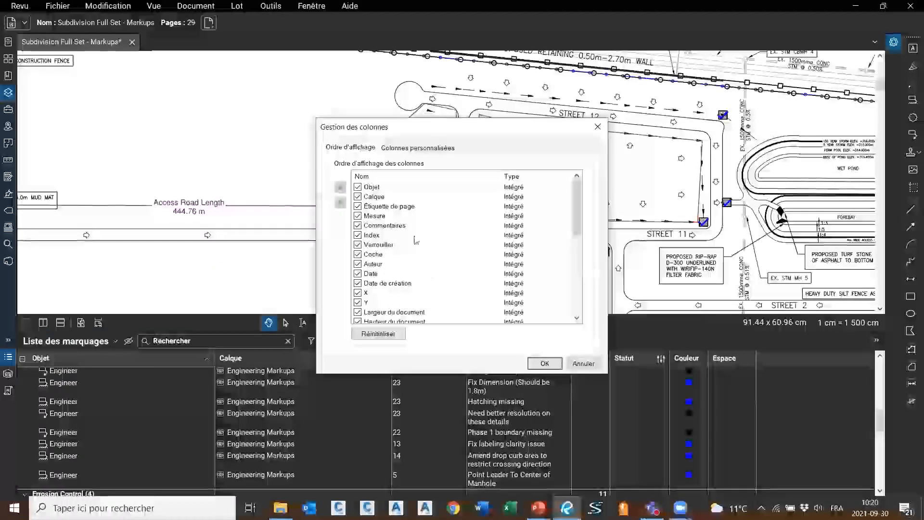
pyautogui.scroll(-5, 414, 242)
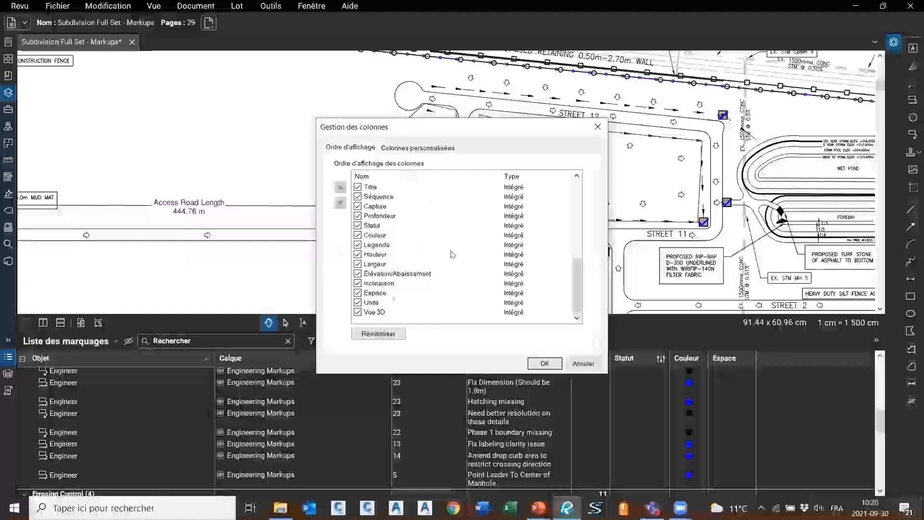
pyautogui.scroll(5, 452, 255)
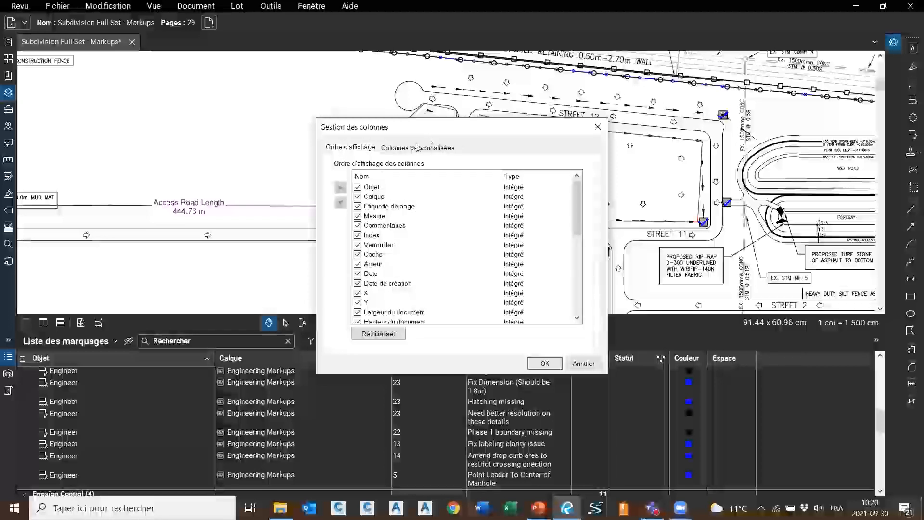
pyautogui.click(416, 148)
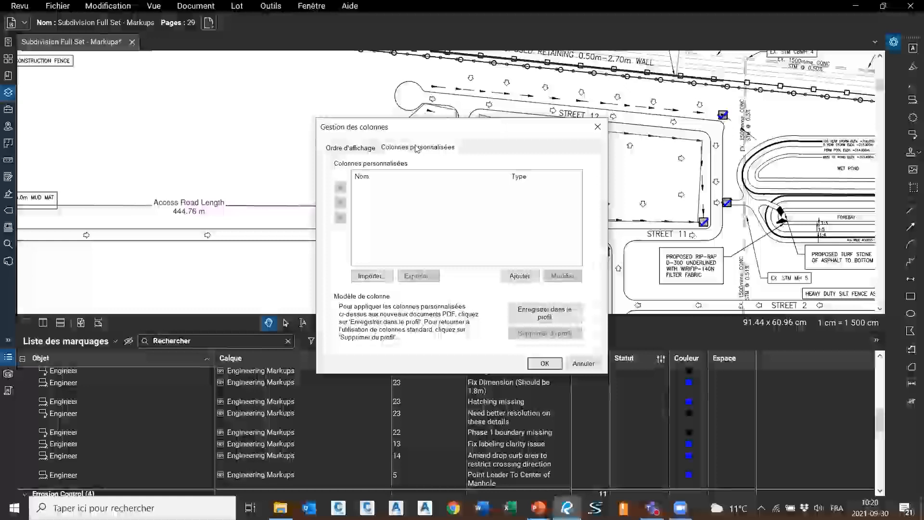
pyautogui.moveTo(481, 127)
pyautogui.mouseDown()
pyautogui.moveTo(450, 129)
pyautogui.moveTo(269, 72)
pyautogui.mouseUp()
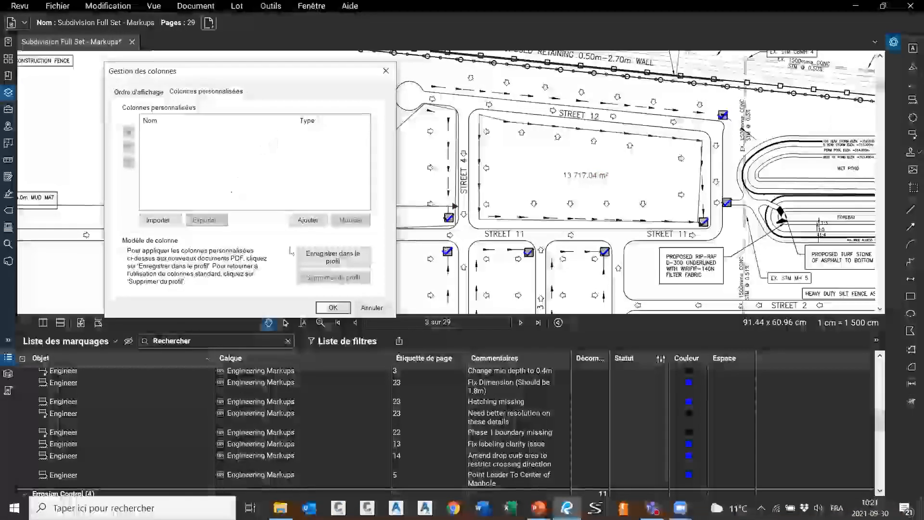
# Add custom column 'Coût unitaire', type Numéro, Devise format, excluded from totals
pyautogui.click(308, 221)
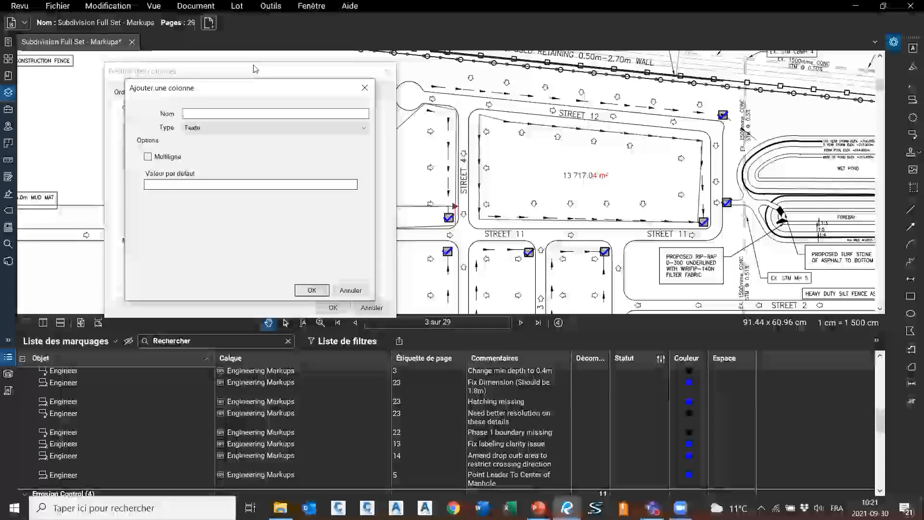
pyautogui.write('Cod')
pyautogui.write('t unitaire')
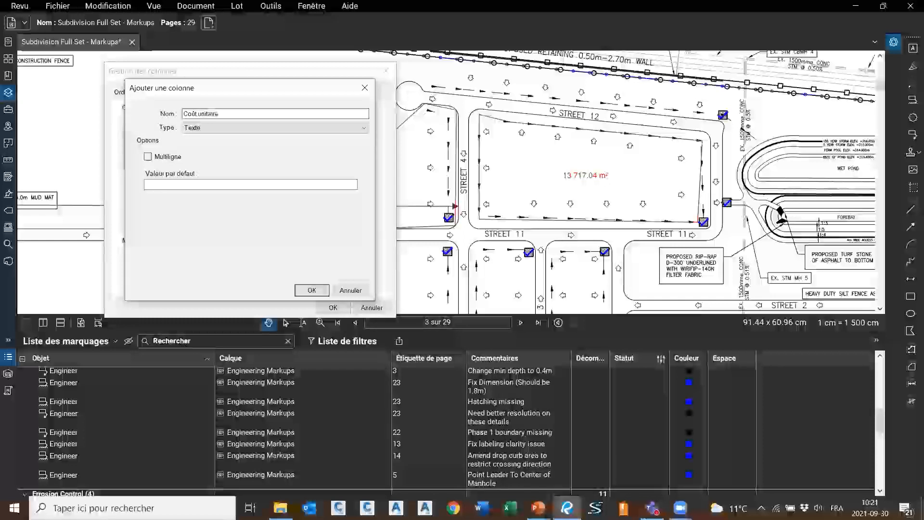
pyautogui.write(' (')
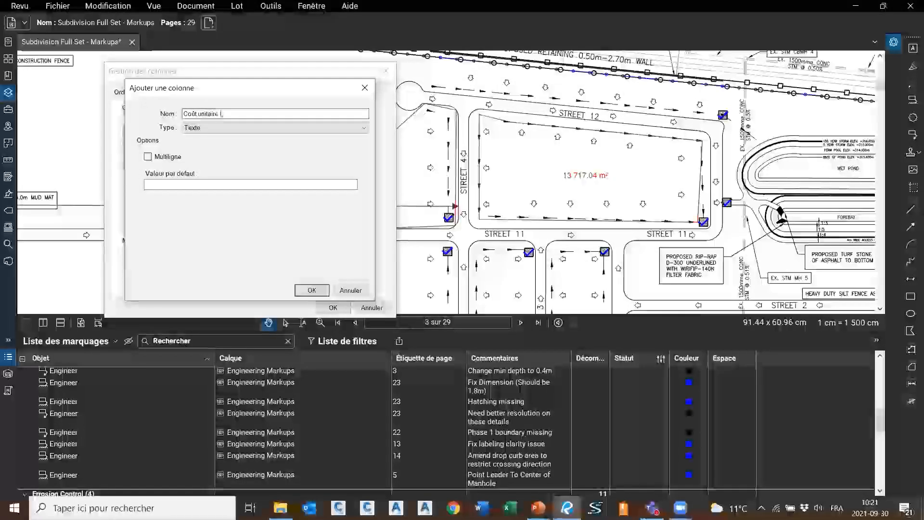
pyautogui.press('BackSpace')
pyautogui.press('BackSpace')
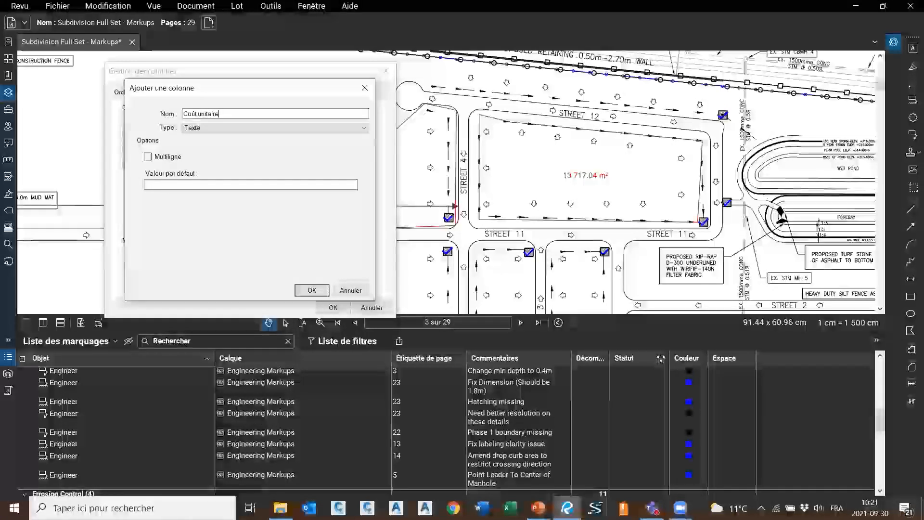
pyautogui.moveTo(286, 115); pyautogui.dragTo(179, 113)
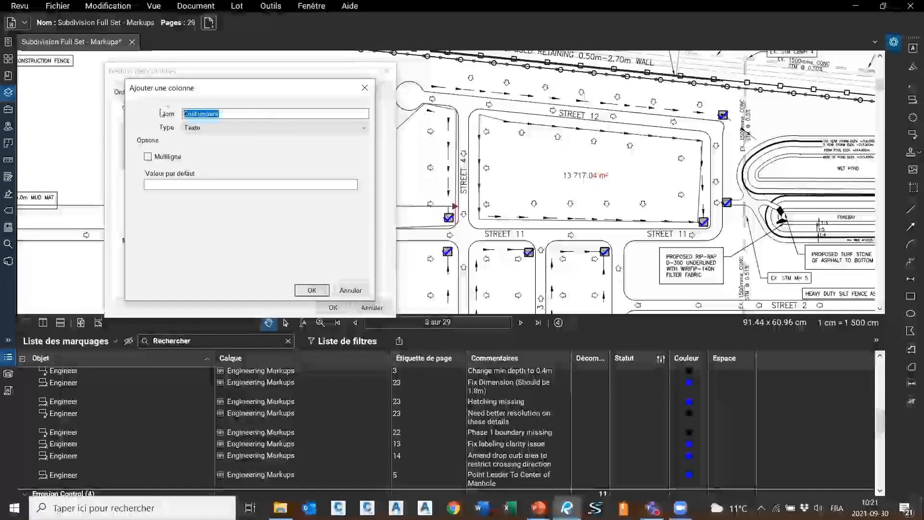
pyautogui.click(229, 128)
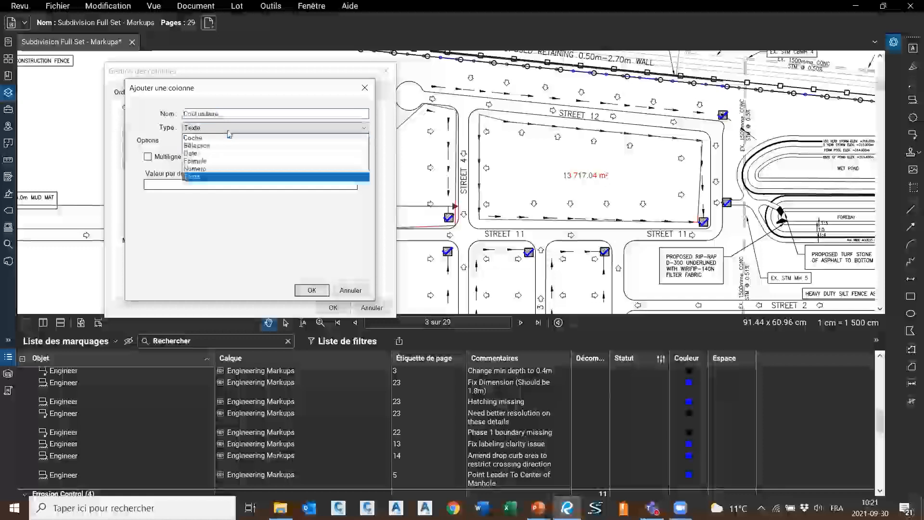
pyautogui.click(217, 162)
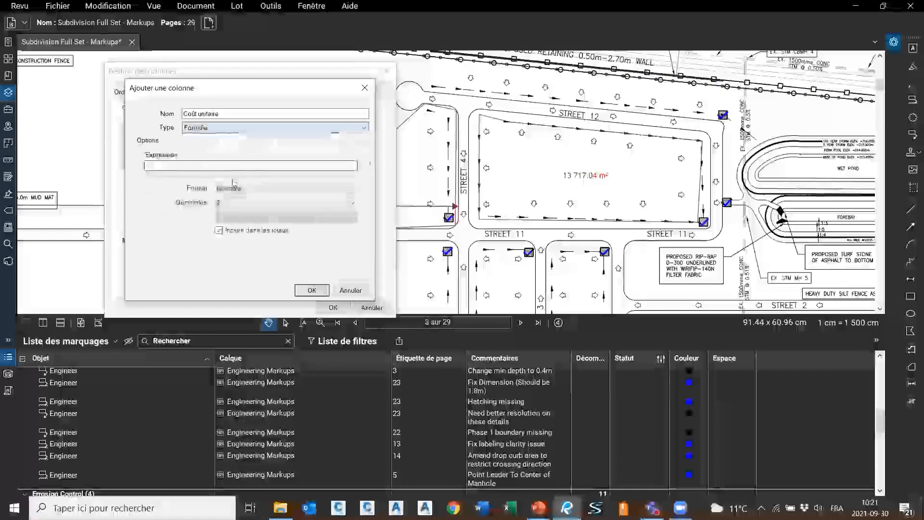
pyautogui.click(205, 127)
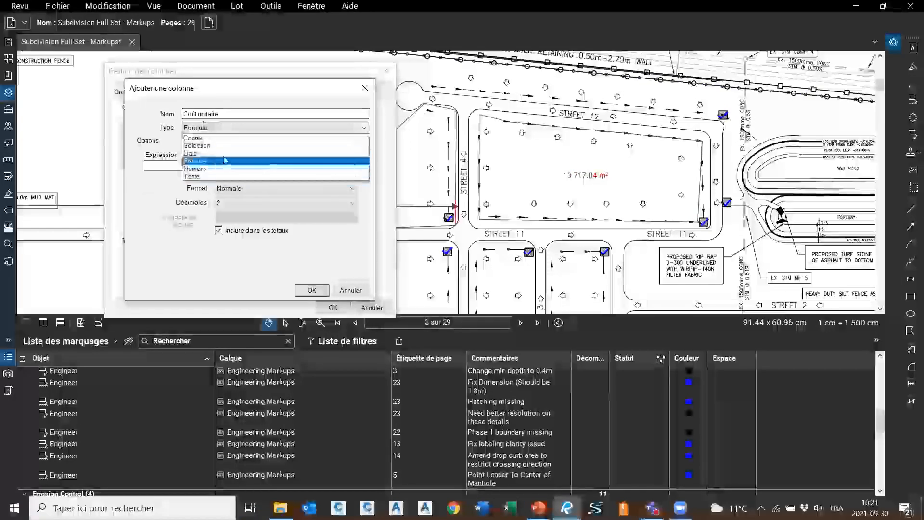
pyautogui.click(210, 170)
pyautogui.click(284, 157)
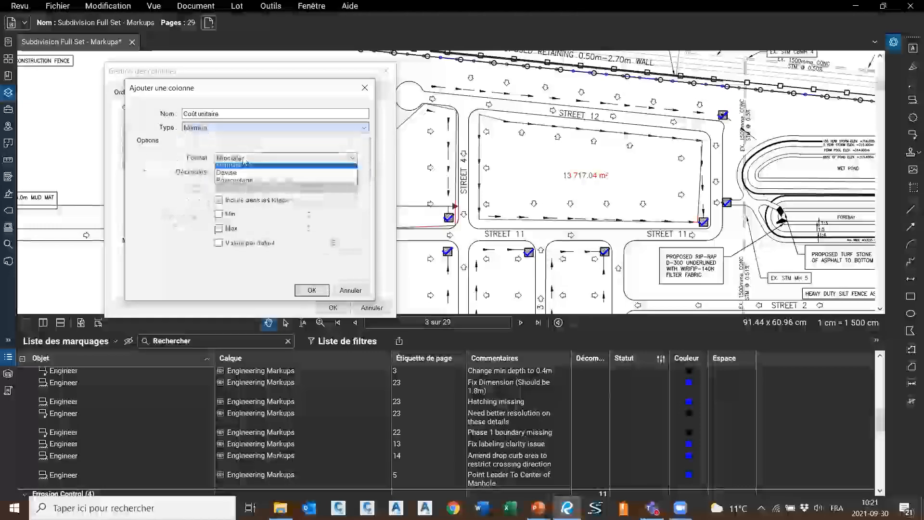
pyautogui.click(240, 177)
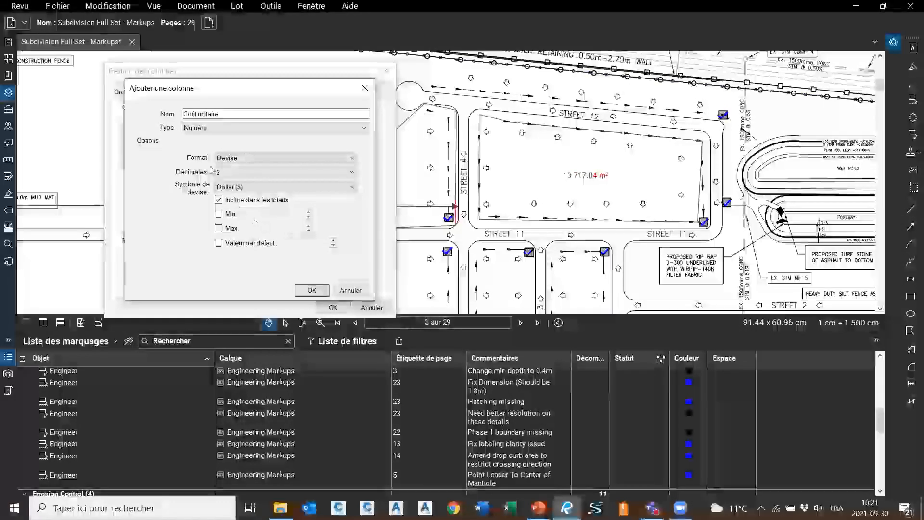
pyautogui.click(255, 201)
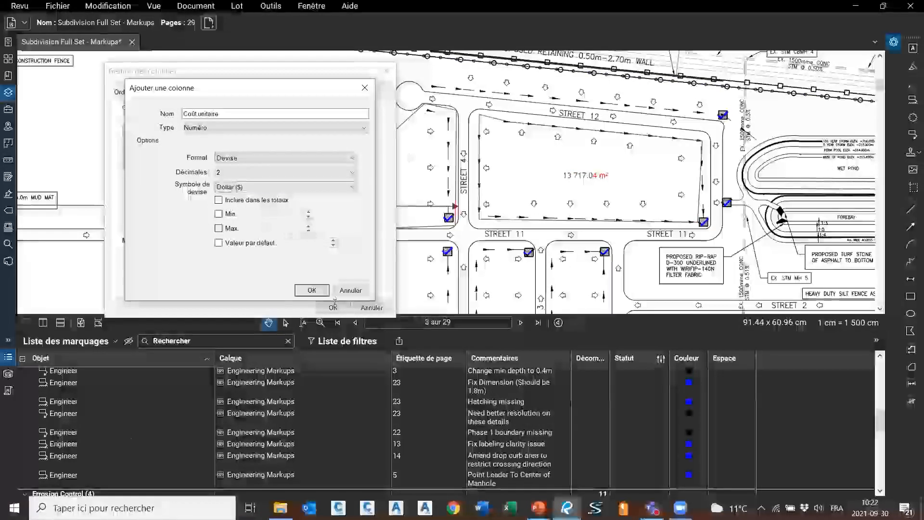
pyautogui.click(311, 291)
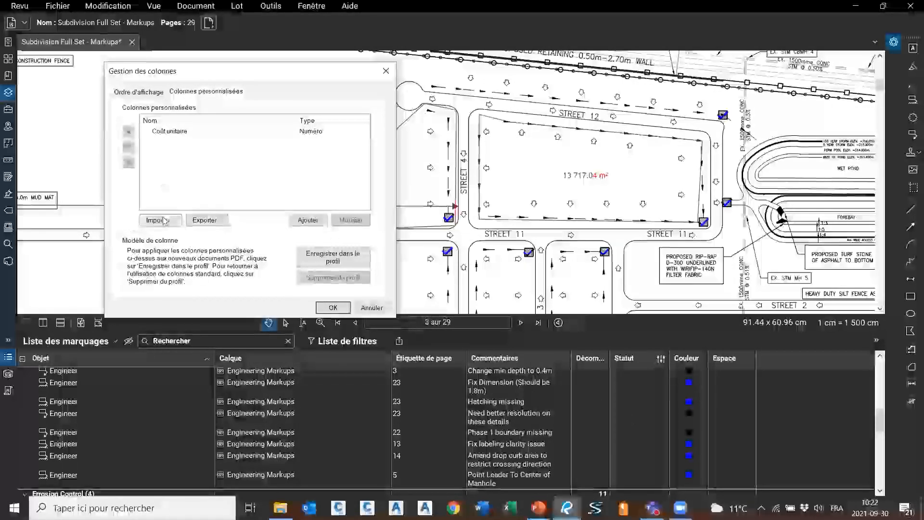
# Add a second custom column 'Coût total (décompte)' of Formule type, with the cursor in Expression
pyautogui.click(306, 220)
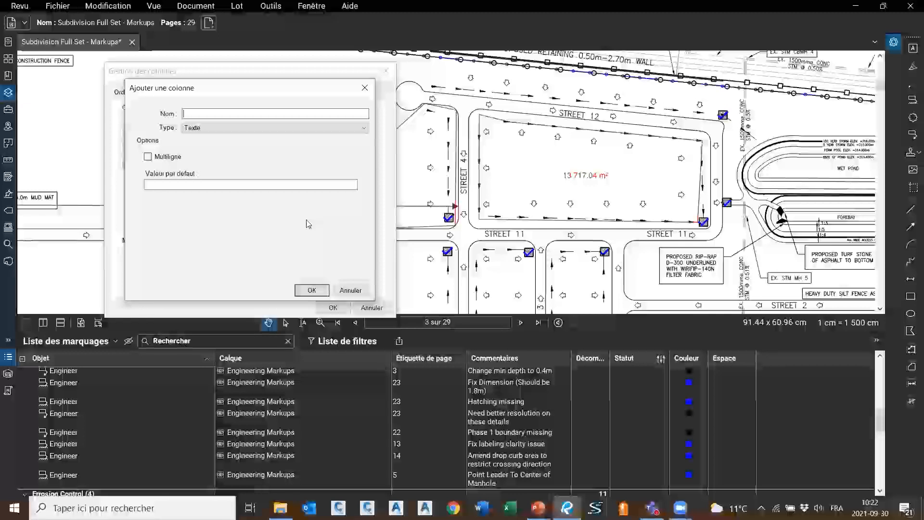
pyautogui.write('Coul')
pyautogui.write(' total')
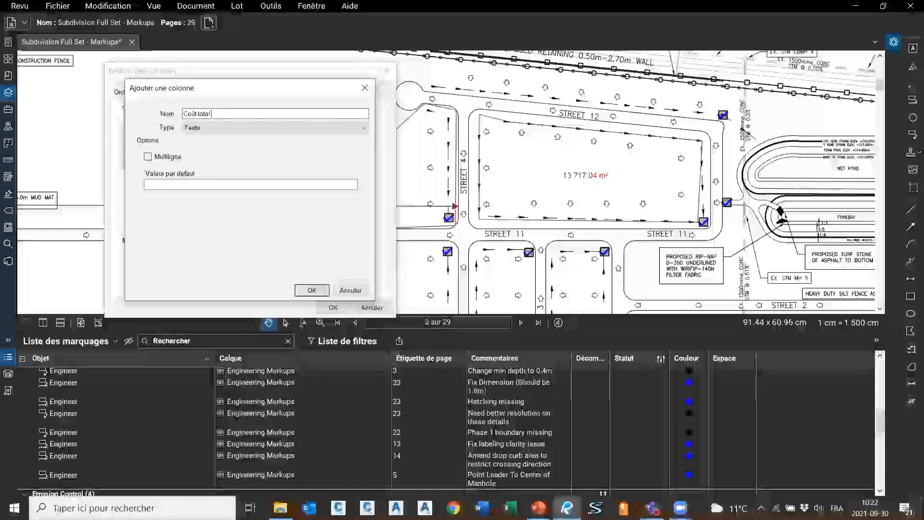
pyautogui.write(' (décompte')
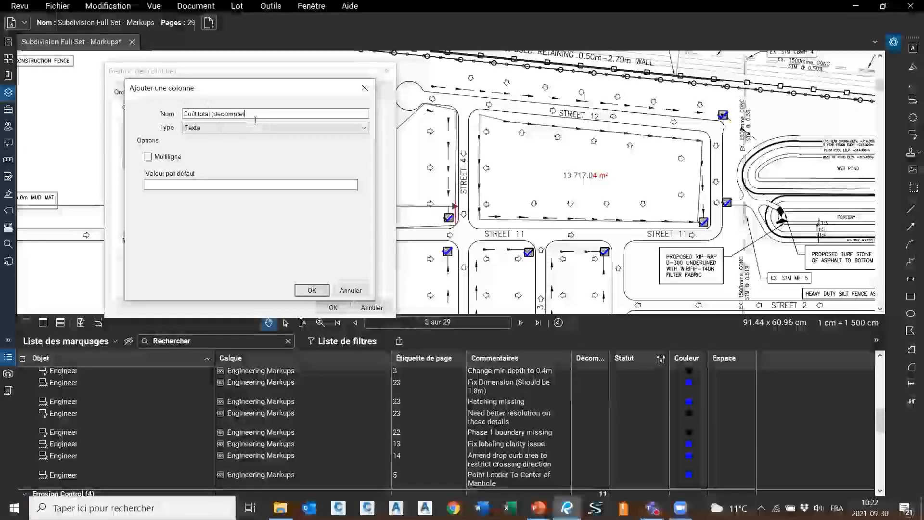
pyautogui.click(201, 133)
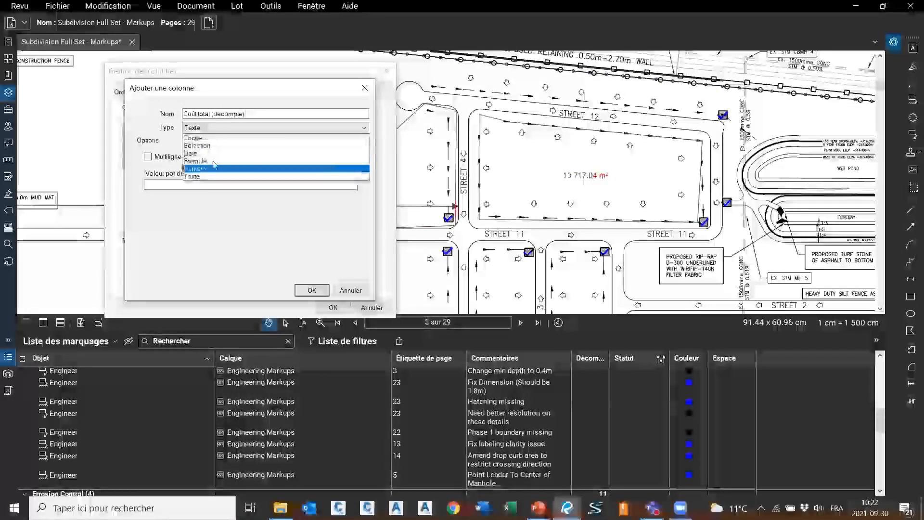
pyautogui.click(210, 163)
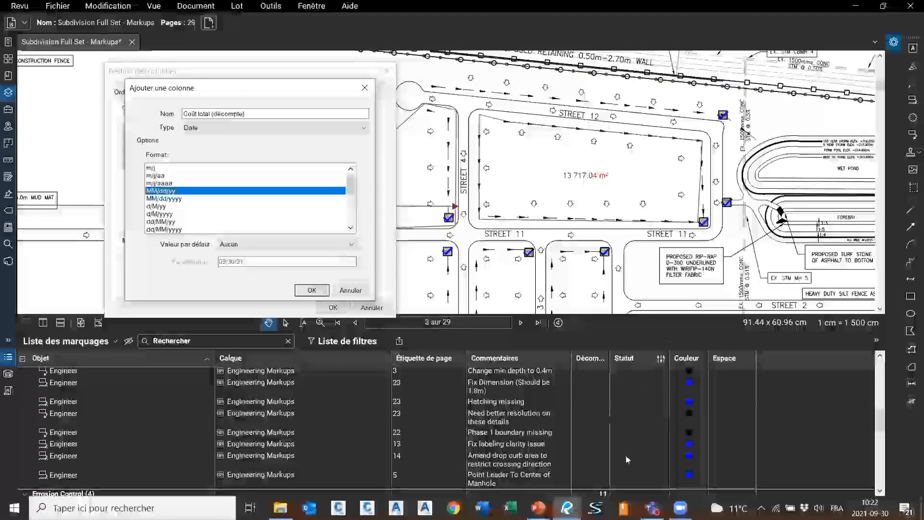
pyautogui.click(221, 128)
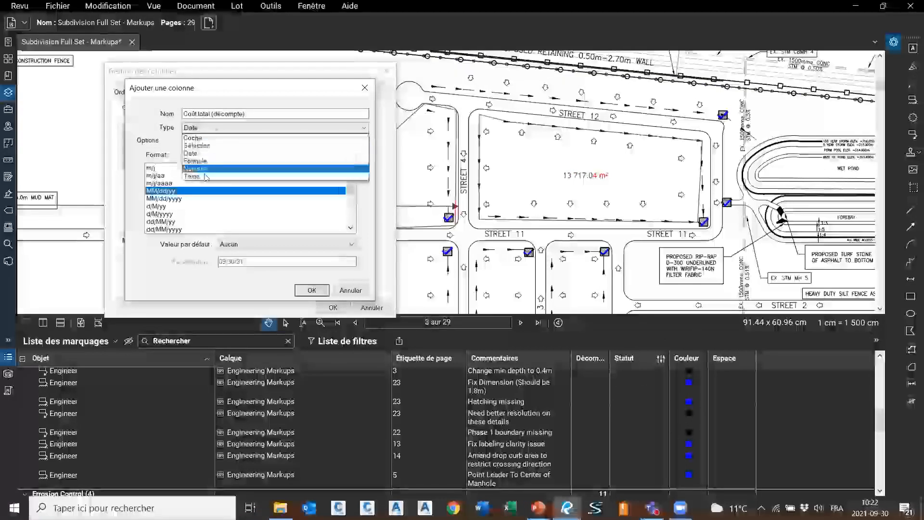
pyautogui.click(197, 165)
pyautogui.click(187, 165)
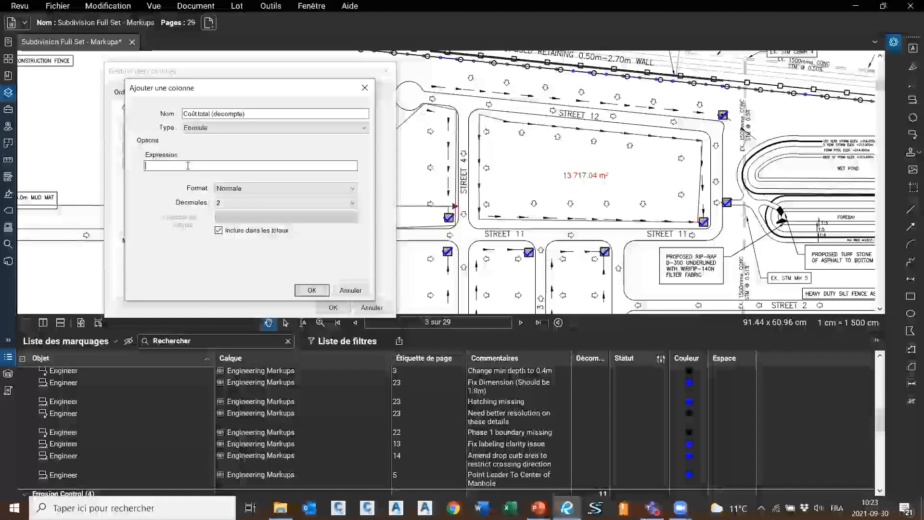
# Build the expression Décompte*{Coût unitaire} for the Coût total (décompte) column
pyautogui.write('d')
pyautogui.moveTo(188, 165); pyautogui.dragTo(133, 186)
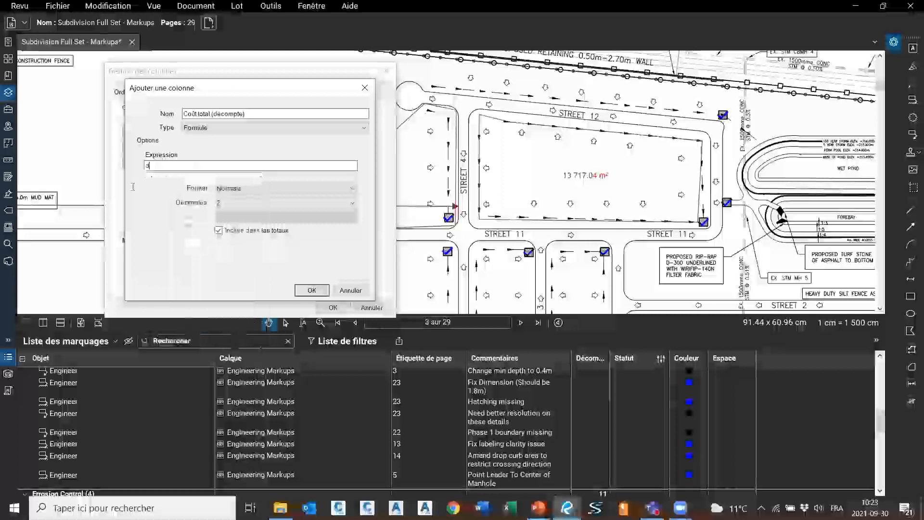
pyautogui.press('BackSpace')
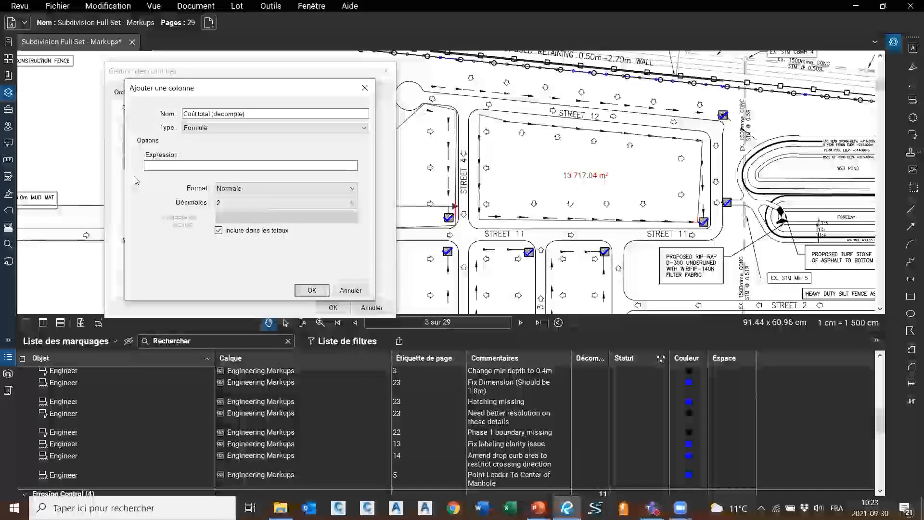
pyautogui.write('d')
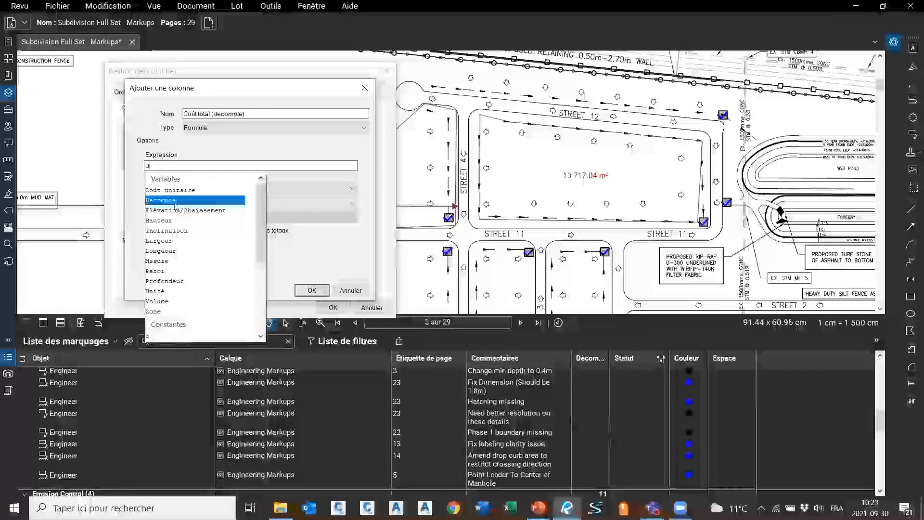
pyautogui.click(174, 202)
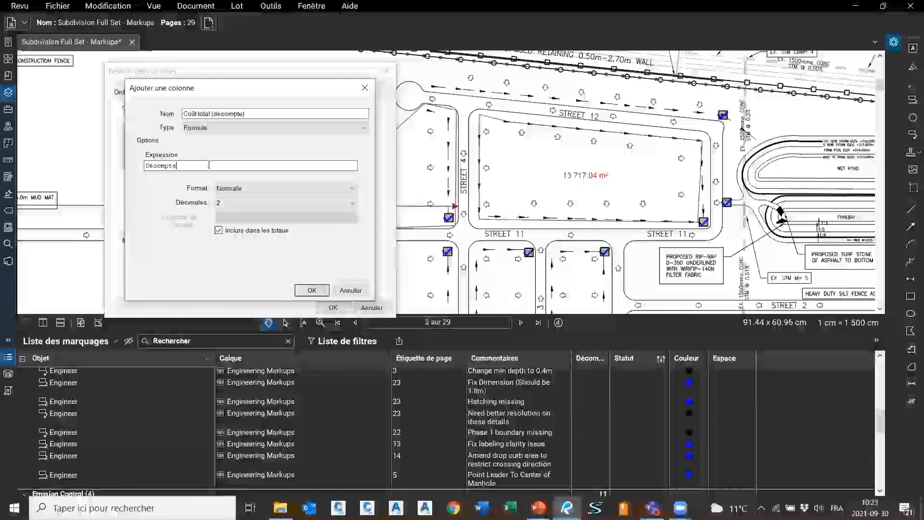
pyautogui.moveTo(209, 165); pyautogui.dragTo(143, 166)
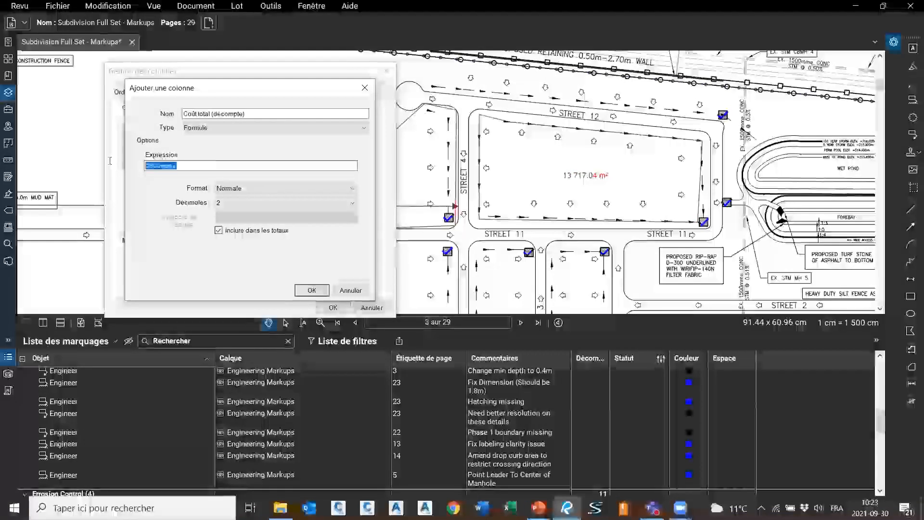
pyautogui.click(210, 169)
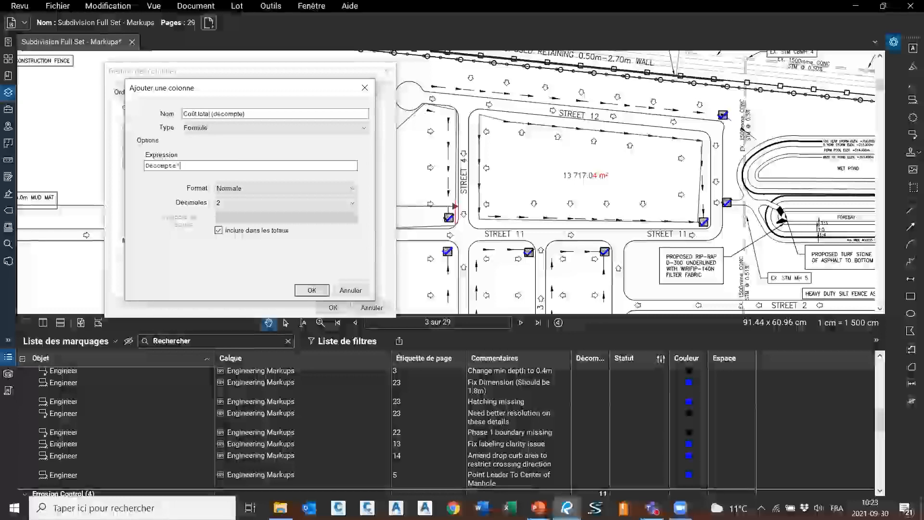
pyautogui.write('c')
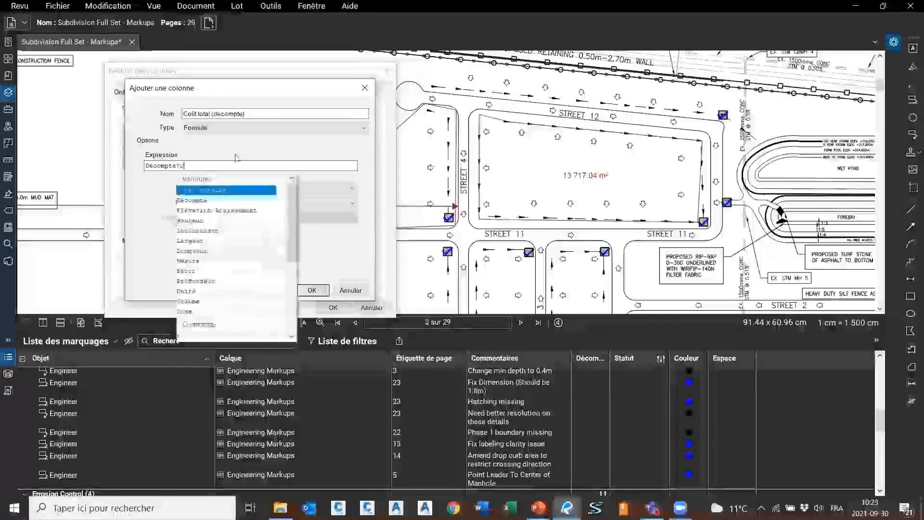
pyautogui.click(206, 191)
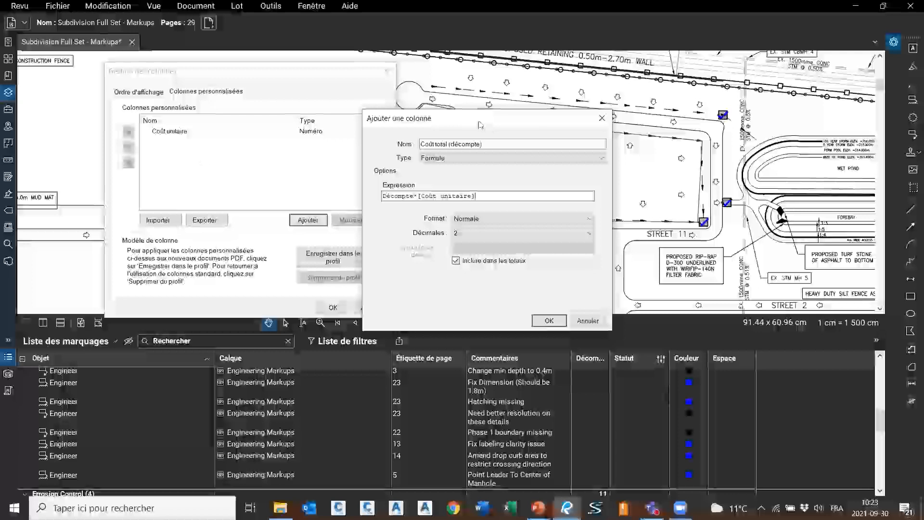
# Format the column as Devise (dollar currency) and add it
pyautogui.moveTo(480, 125); pyautogui.dragTo(276, 118)
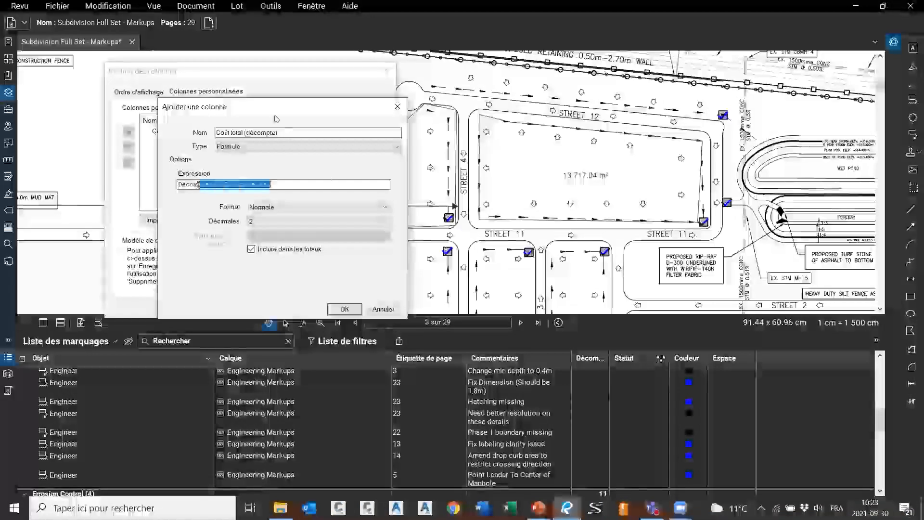
pyautogui.click(183, 184)
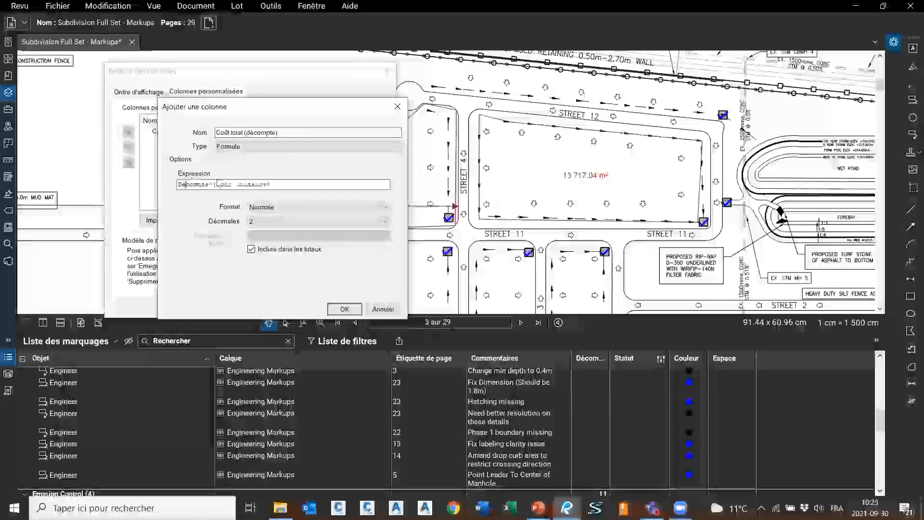
pyautogui.click(306, 207)
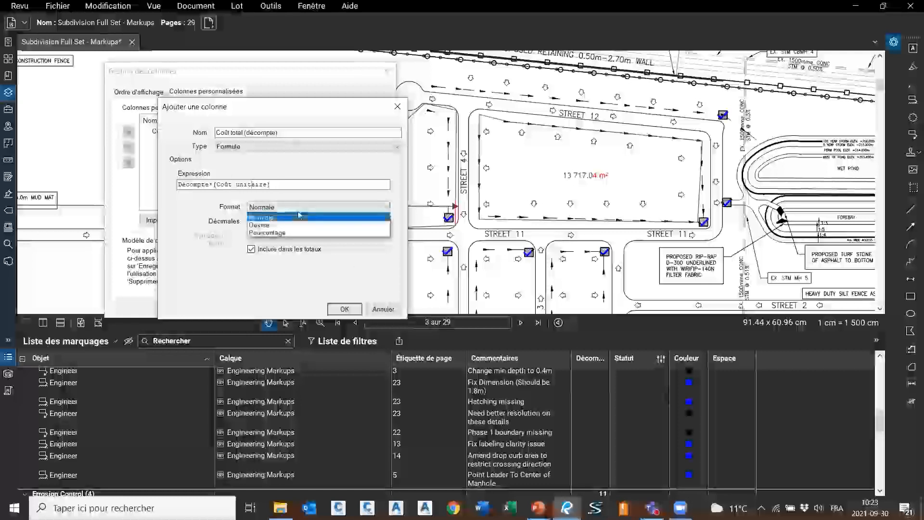
pyautogui.click(272, 226)
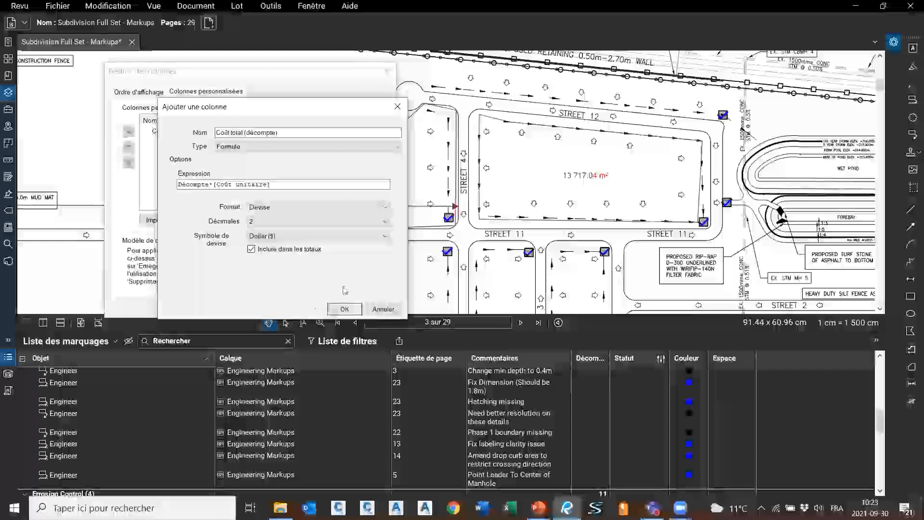
pyautogui.click(329, 311)
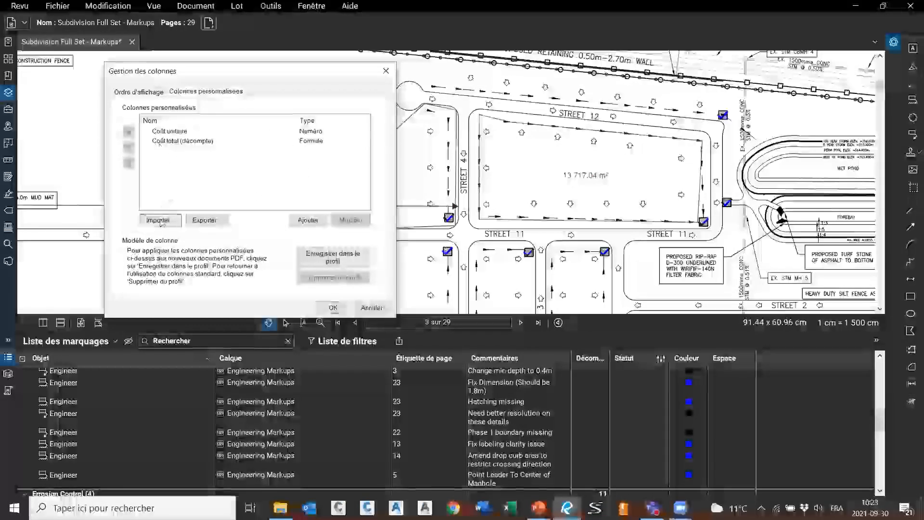
# Start a new custom column named 'Coût total (longueur)' of type Formule
pyautogui.click(308, 220)
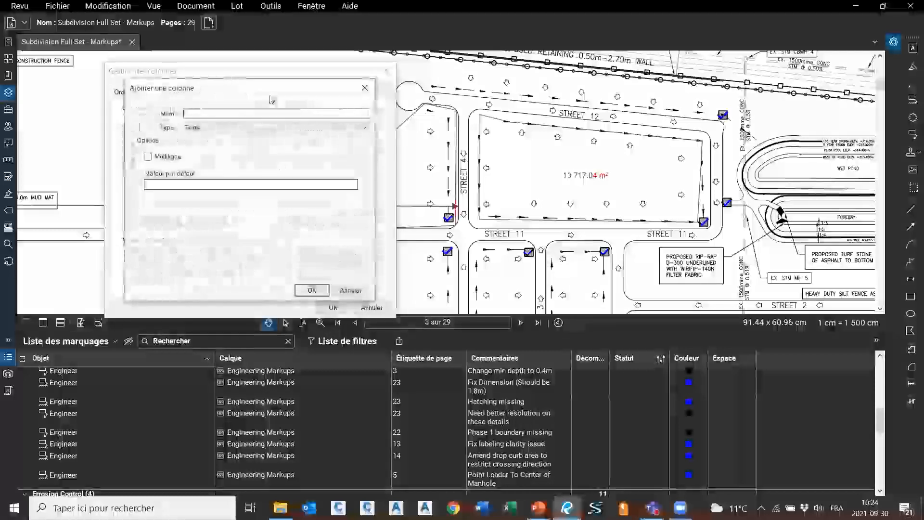
pyautogui.write('n')
pyautogui.write('Coût total')
pyautogui.write(' (')
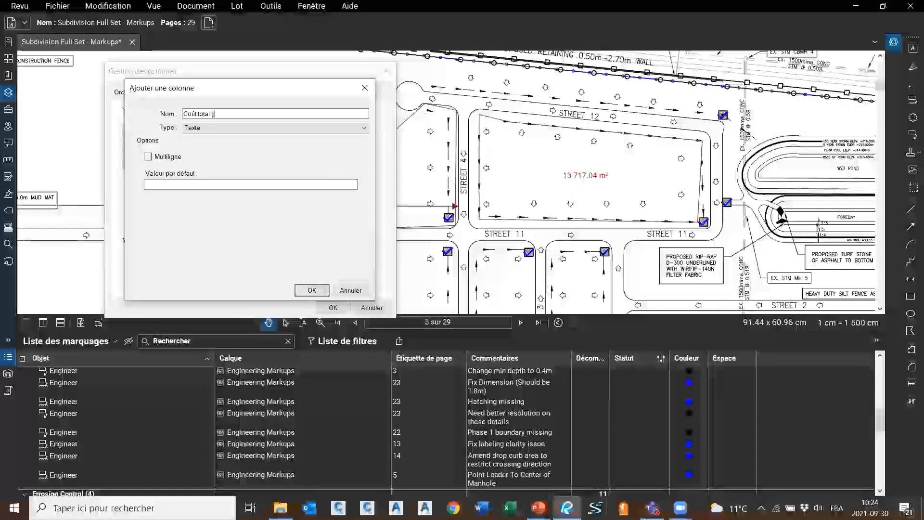
pyautogui.write('longueur')
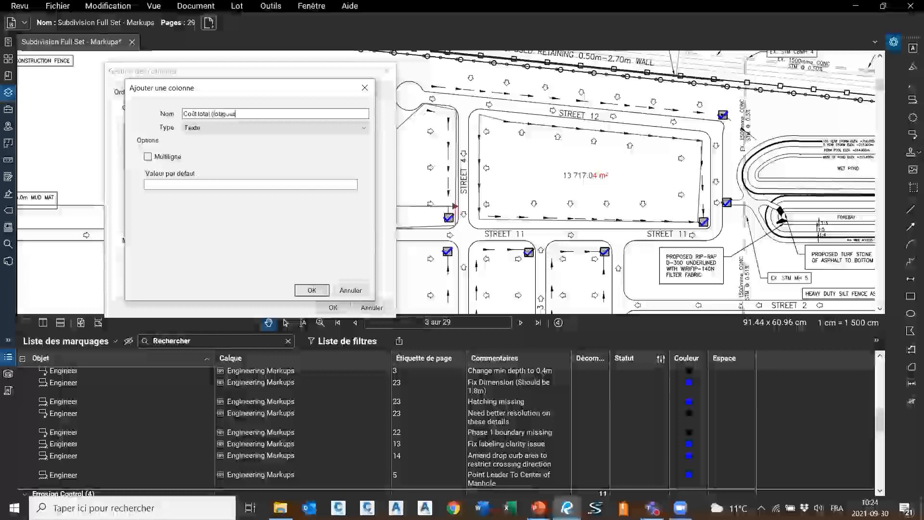
pyautogui.write(')')
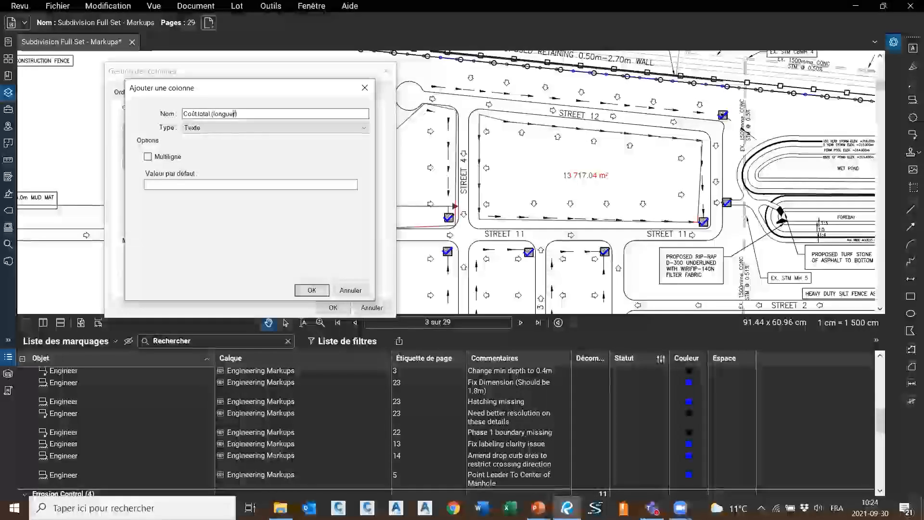
pyautogui.click(210, 128)
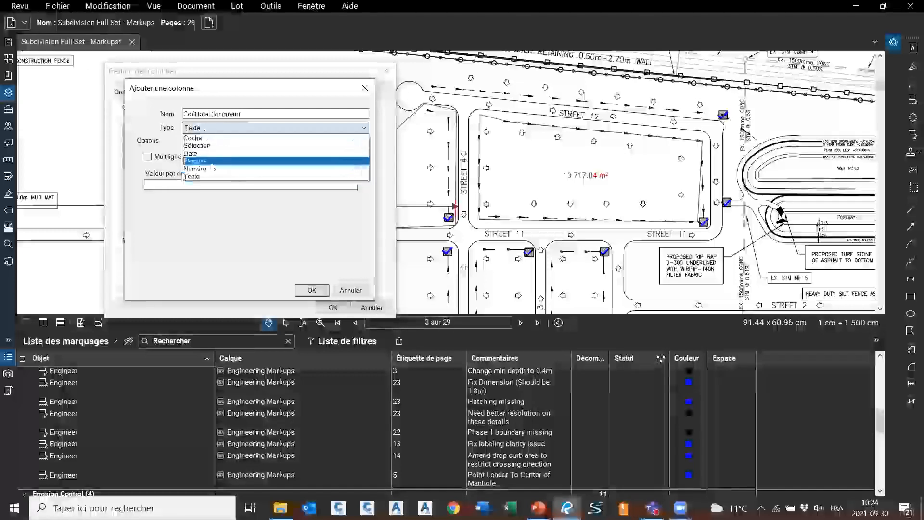
pyautogui.click(211, 162)
# Set its expression to Longueur*{Coût unitaire}, format it as Devise, and add it
pyautogui.write('l')
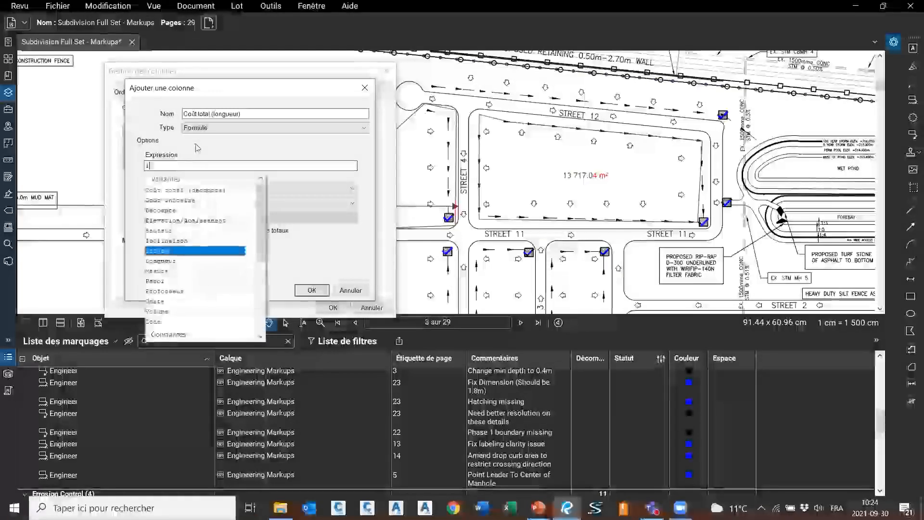
pyautogui.doubleClick(166, 260)
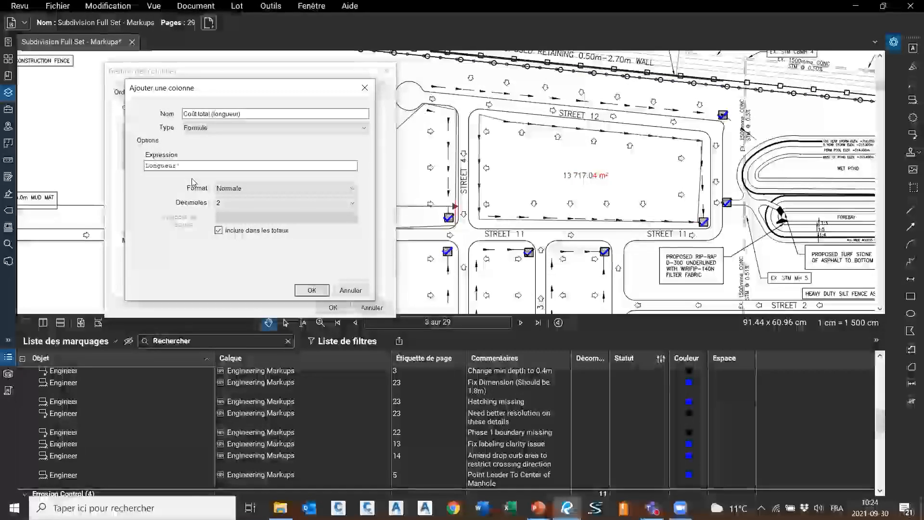
pyautogui.write('co')
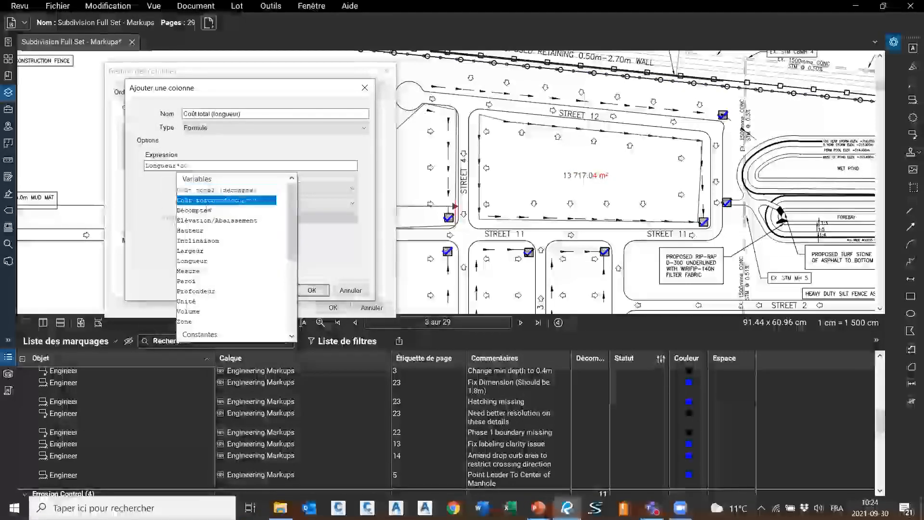
pyautogui.click(211, 200)
pyautogui.click(284, 188)
pyautogui.click(246, 196)
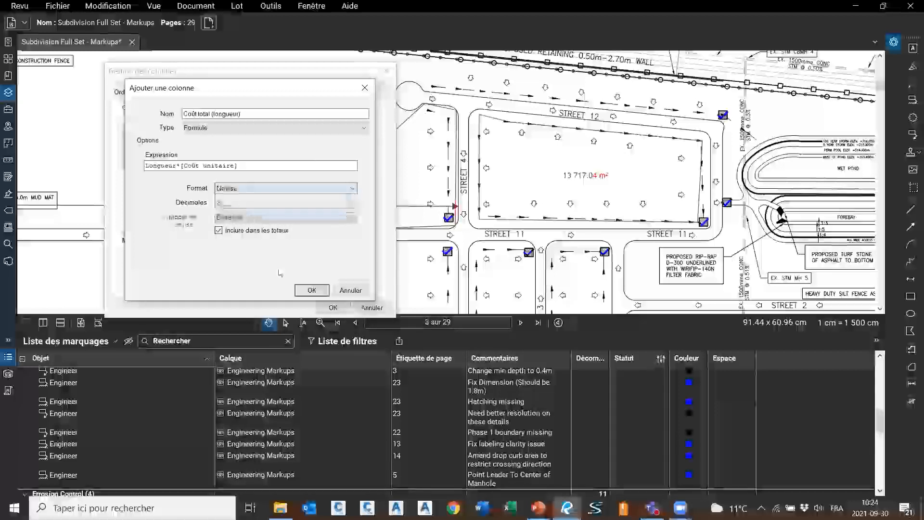
pyautogui.click(312, 290)
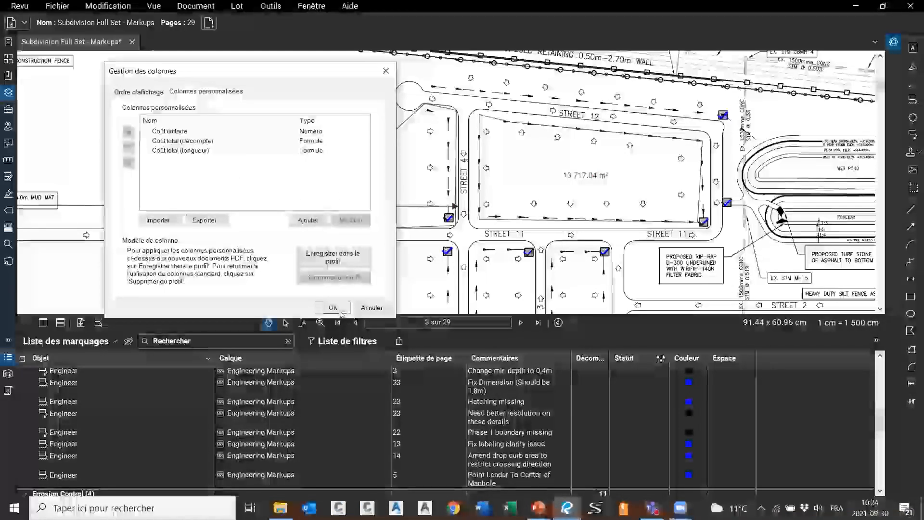
# Apply the cost columns to the markups list and save the custom columns to the profile
pyautogui.click(333, 307)
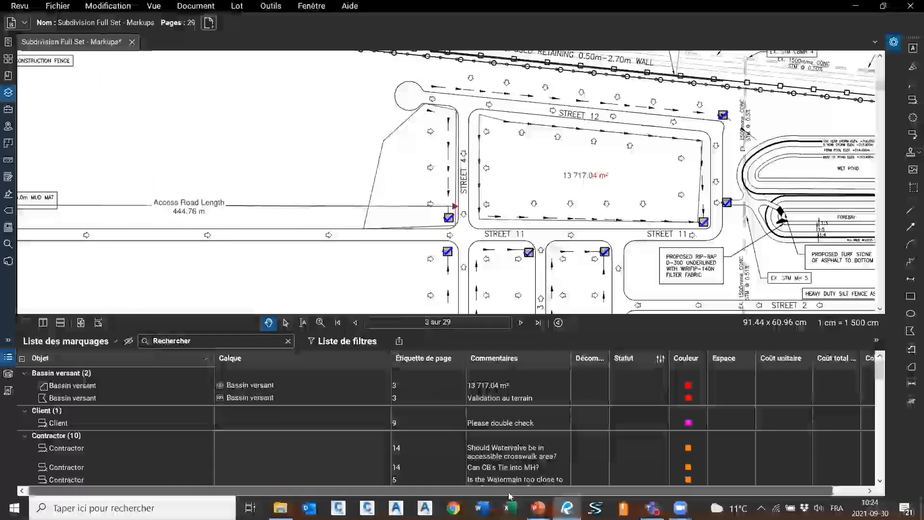
pyautogui.moveTo(509, 493); pyautogui.dragTo(716, 470)
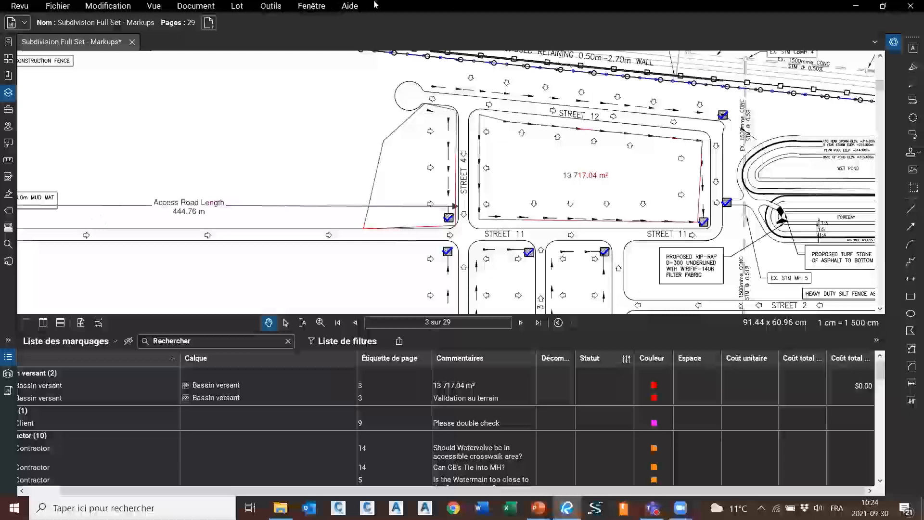
pyautogui.click(91, 343)
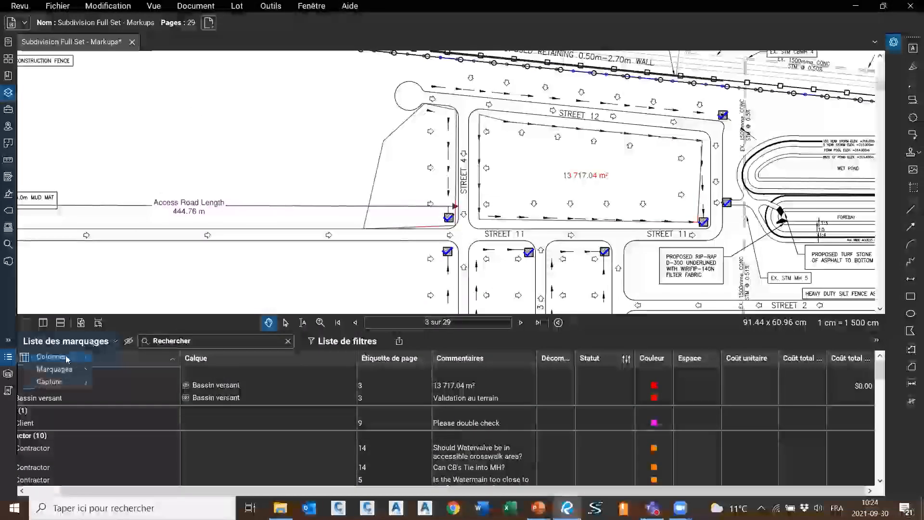
pyautogui.moveTo(62, 357)
pyautogui.click(142, 488)
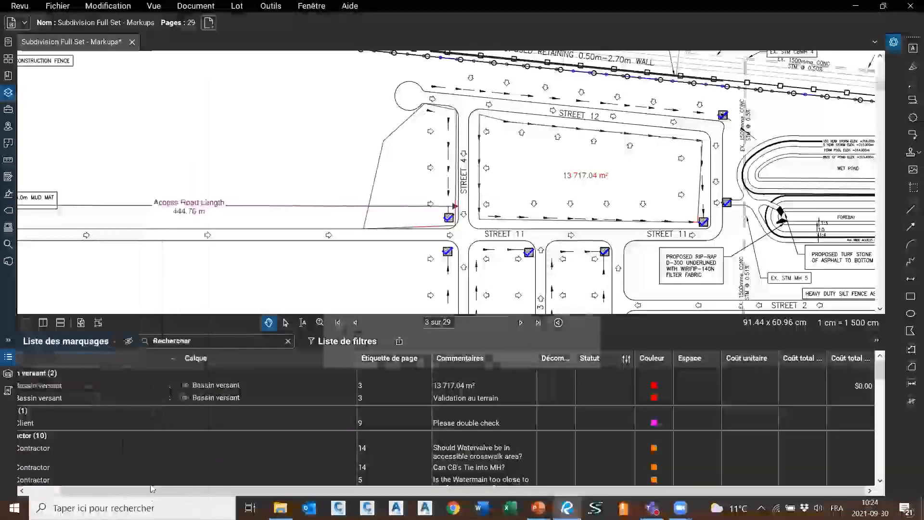
pyautogui.click(417, 148)
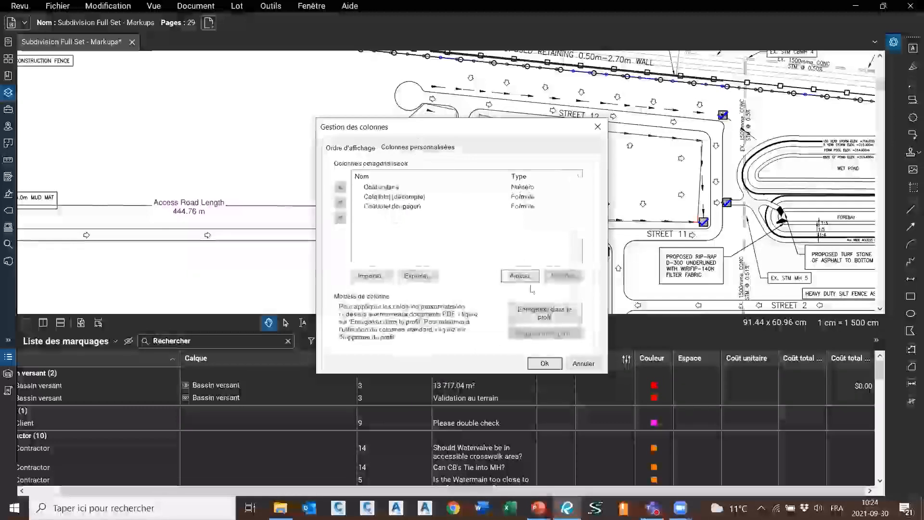
pyautogui.click(541, 317)
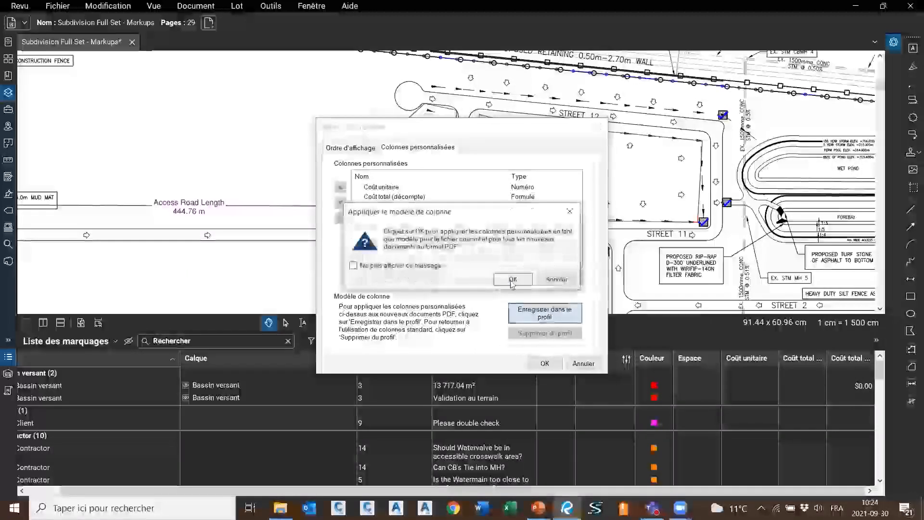
pyautogui.click(506, 278)
pyautogui.click(520, 275)
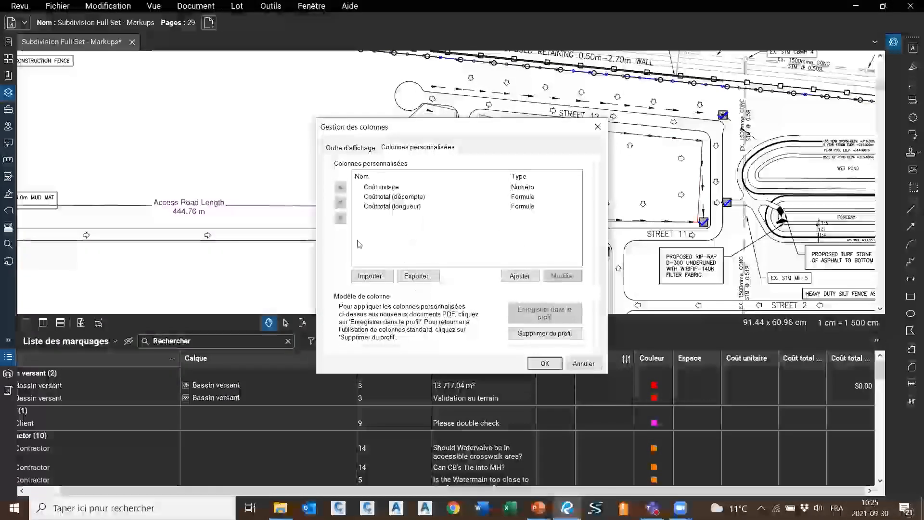
pyautogui.click(367, 186)
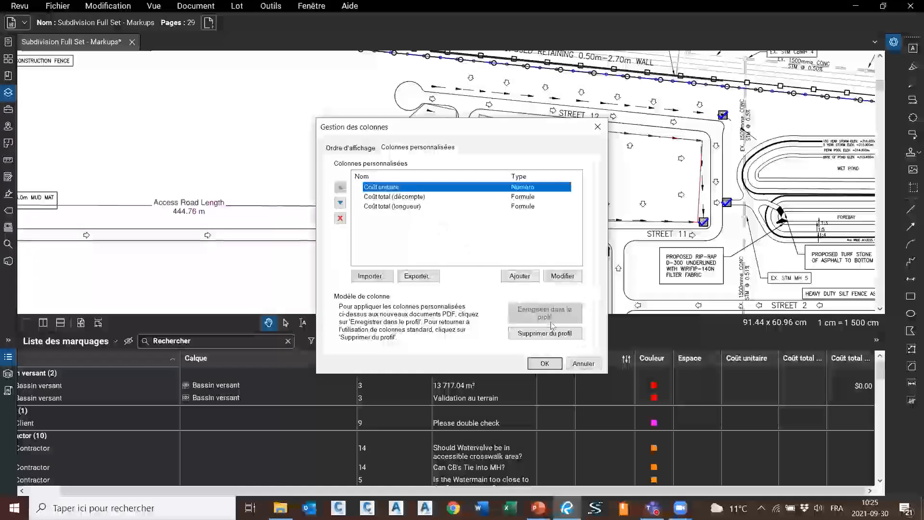
pyautogui.click(583, 363)
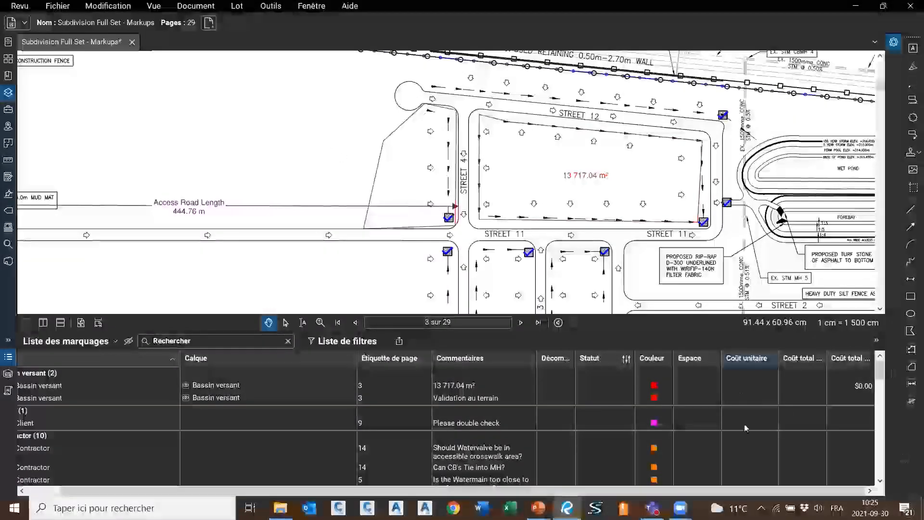
# Turn on the filter list for the markups list
pyautogui.scroll(-5, 743, 424)
pyautogui.scroll(3, 754, 423)
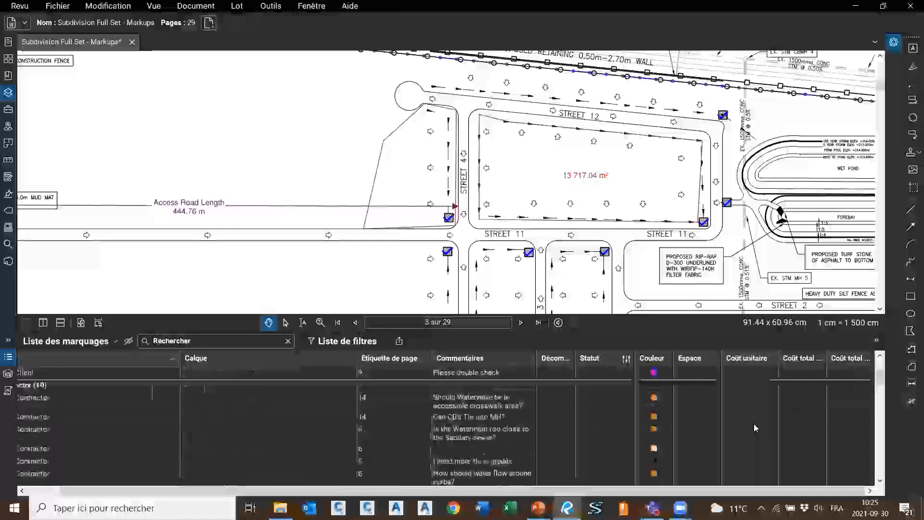
pyautogui.scroll(3, 754, 423)
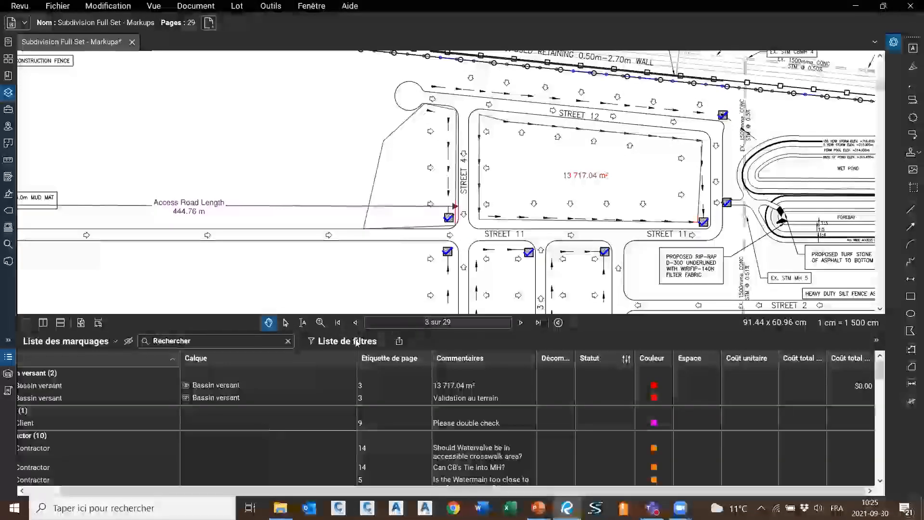
pyautogui.click(356, 341)
pyautogui.moveTo(117, 489); pyautogui.dragTo(93, 488)
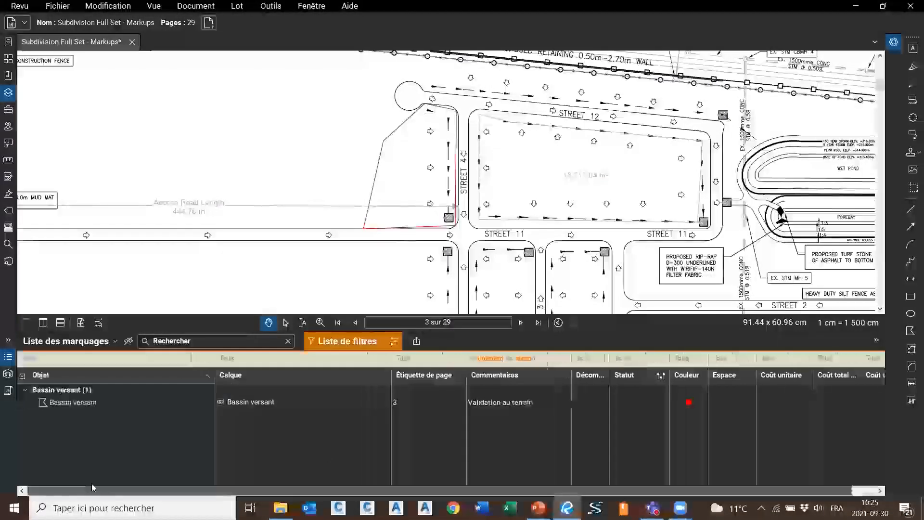
# Clear all existing filters from the markups list
pyautogui.click(85, 359)
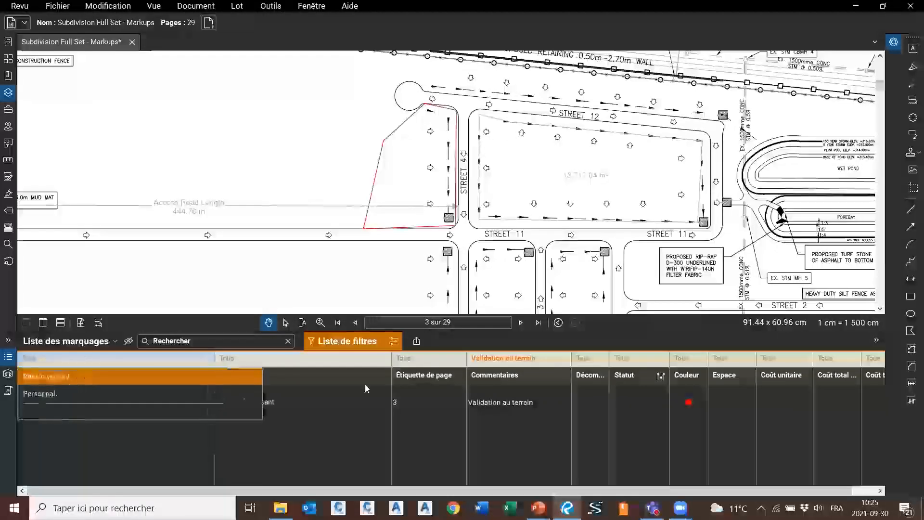
pyautogui.click(502, 358)
pyautogui.click(502, 359)
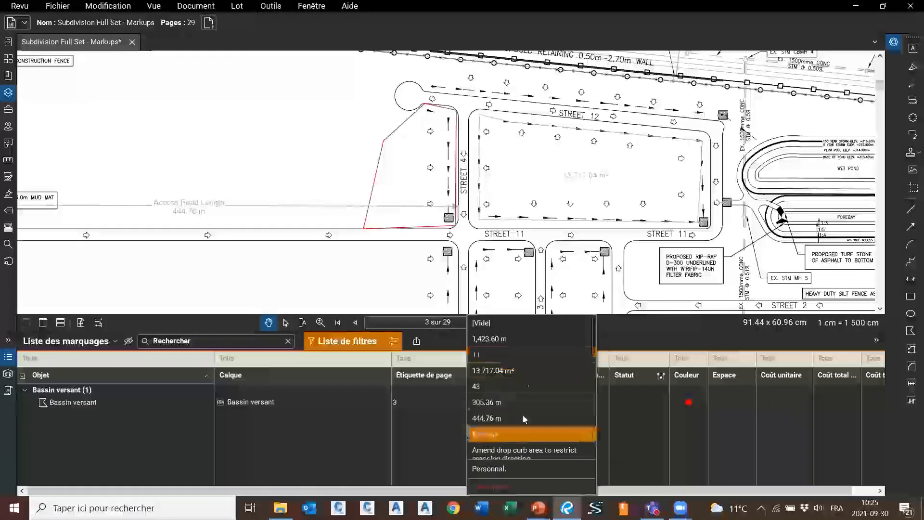
pyautogui.click(502, 327)
pyautogui.scroll(-3, 527, 413)
pyautogui.scroll(-10, 506, 448)
pyautogui.click(497, 486)
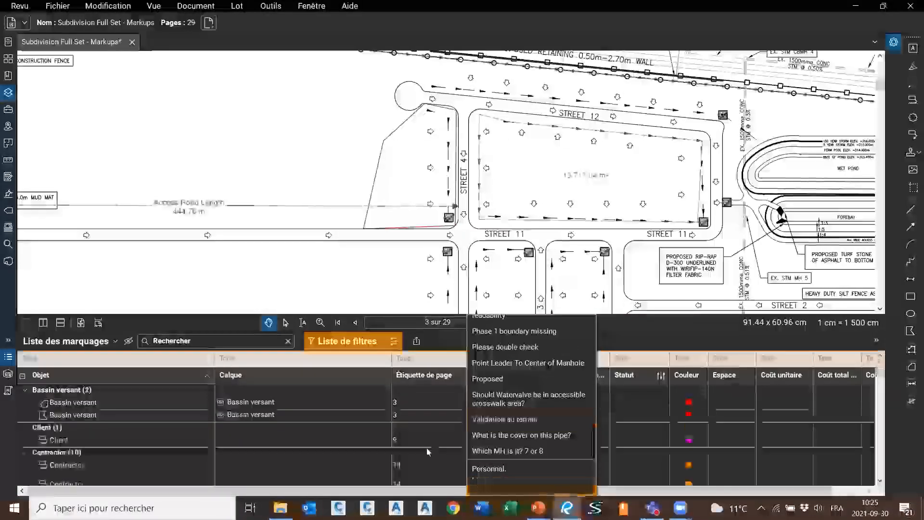
# Filter the Objet column to Erosion Control and narrow the Calque column
pyautogui.click(110, 358)
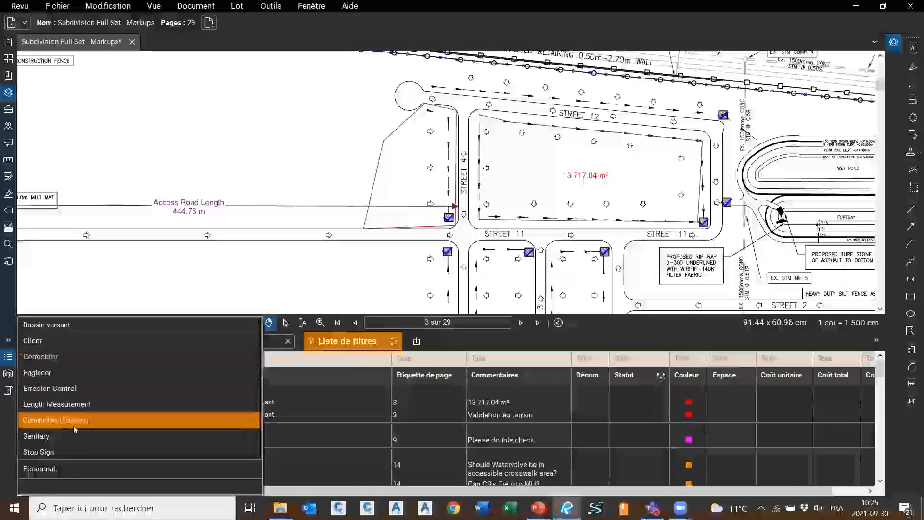
pyautogui.click(339, 374)
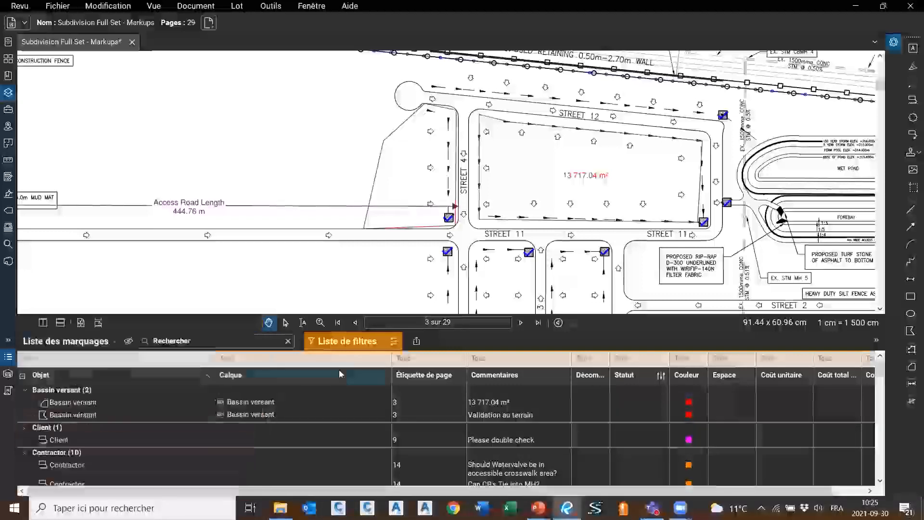
pyautogui.click(71, 358)
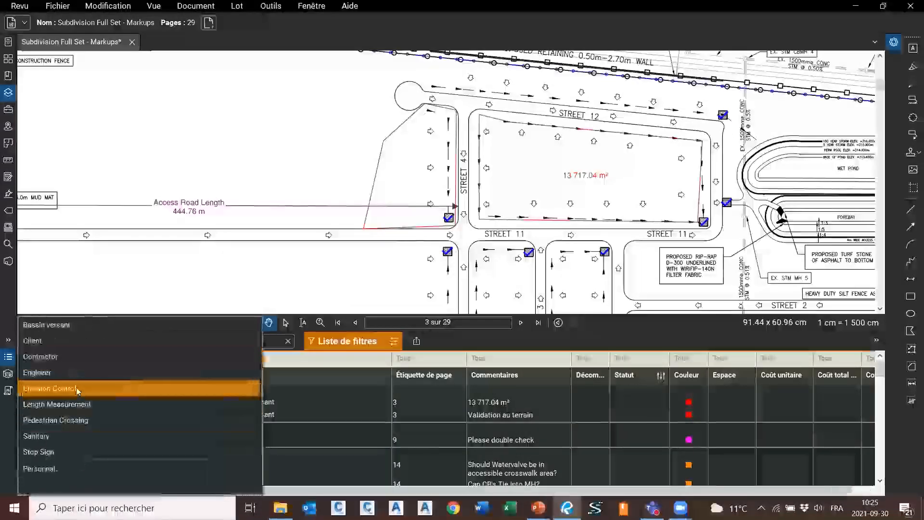
pyautogui.click(77, 389)
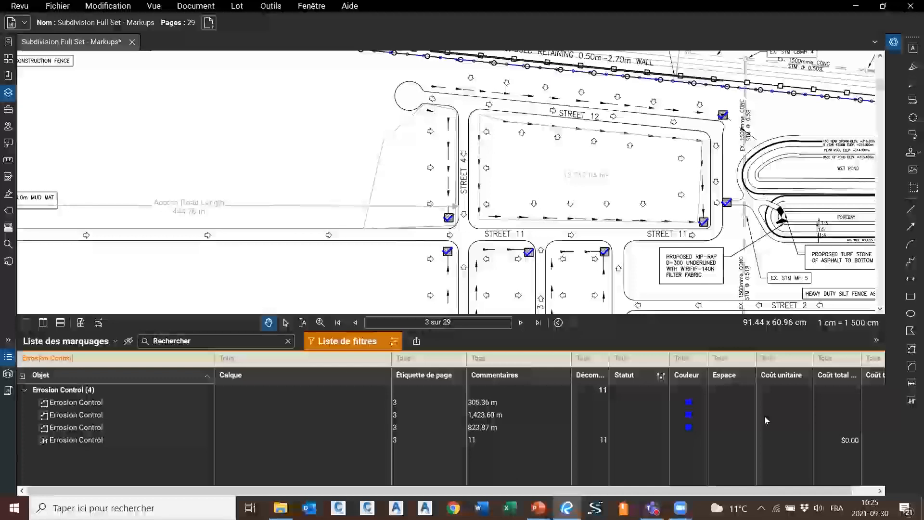
pyautogui.click(389, 357)
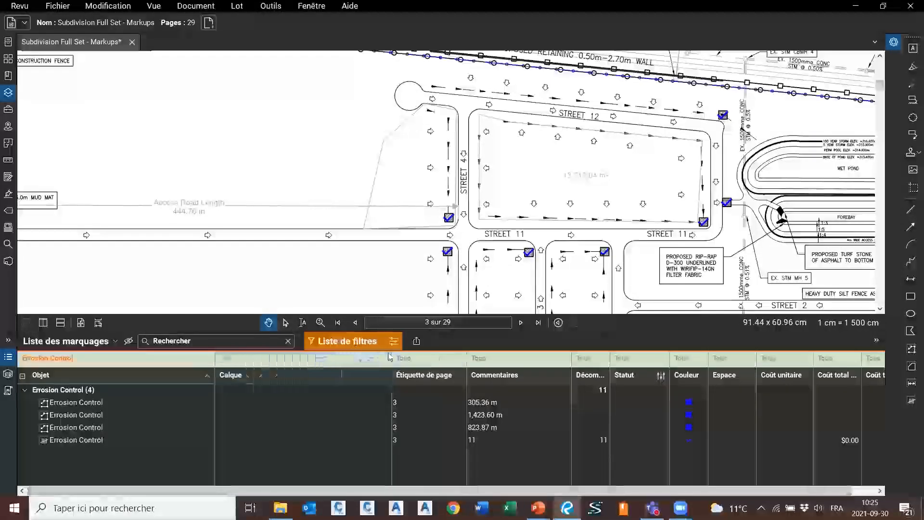
pyautogui.moveTo(391, 357); pyautogui.dragTo(297, 357)
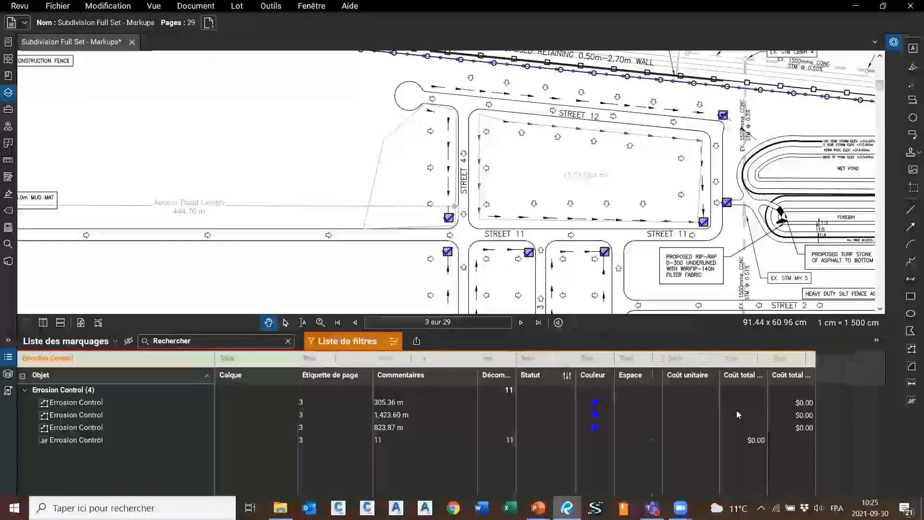
# Enter unit costs of $15, $50, $30 and $250 on the four Erosion Control markups
pyautogui.click(676, 415)
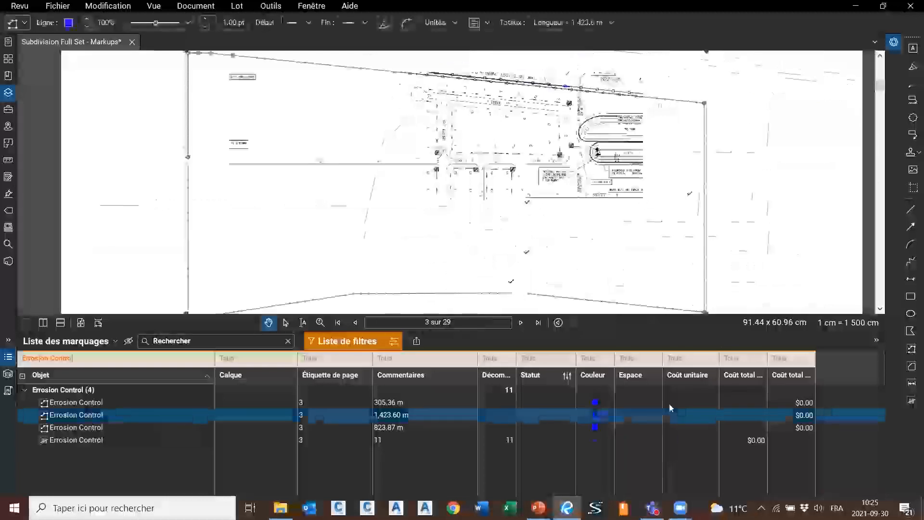
pyautogui.click(690, 397)
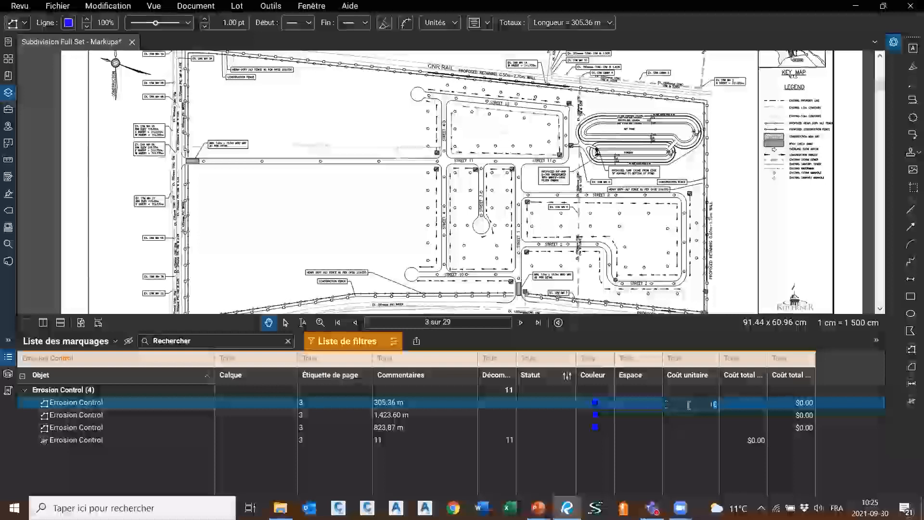
pyautogui.write('15')
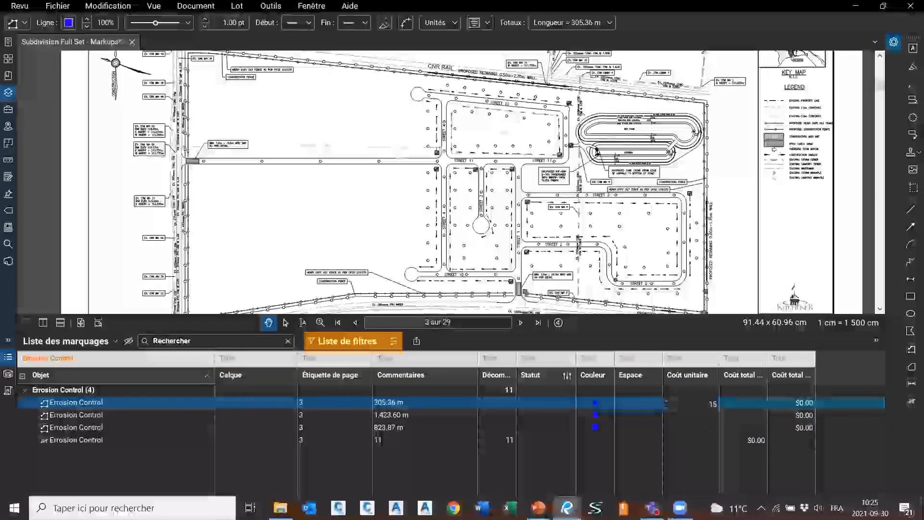
pyautogui.click(694, 416)
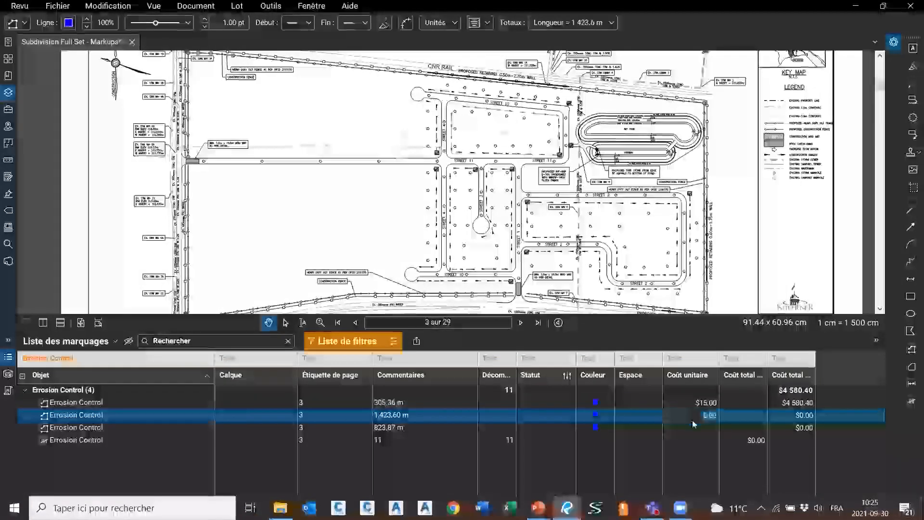
pyautogui.write('15')
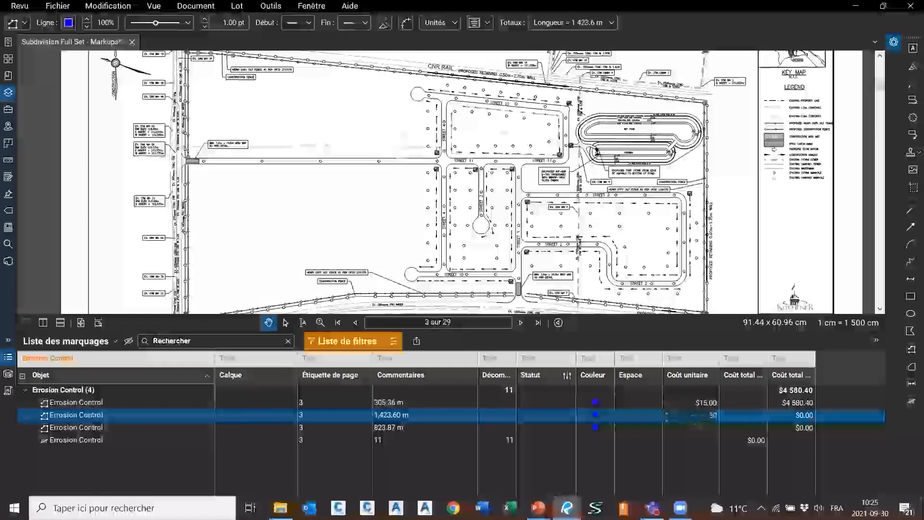
pyautogui.click(686, 432)
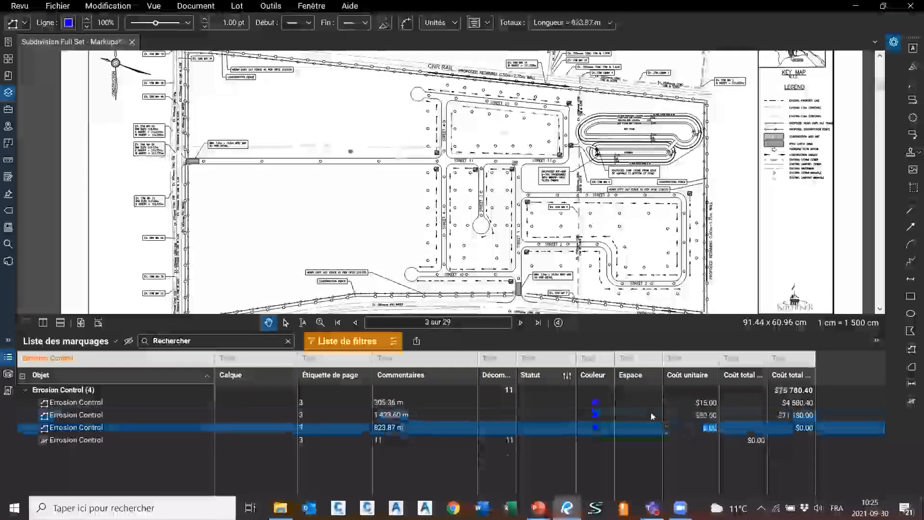
pyautogui.write('30')
pyautogui.press('Return')
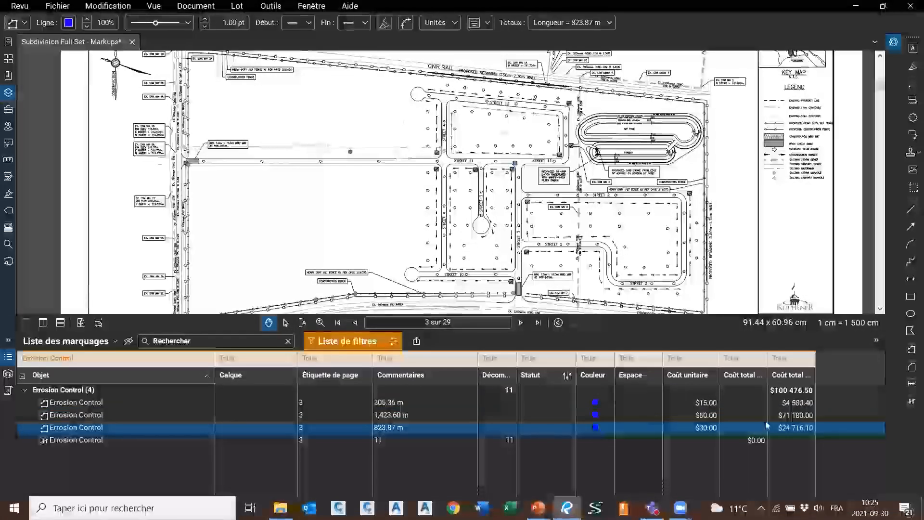
pyautogui.click(702, 441)
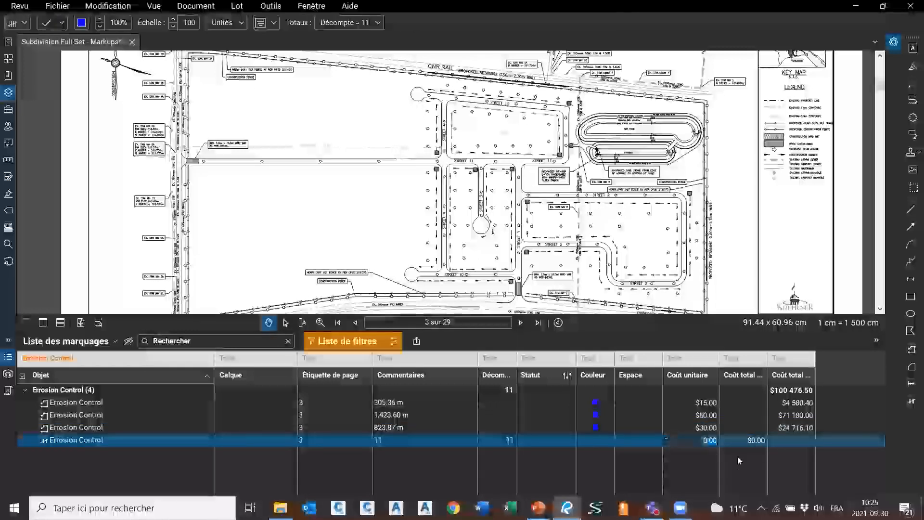
pyautogui.write('250')
pyautogui.press('Return')
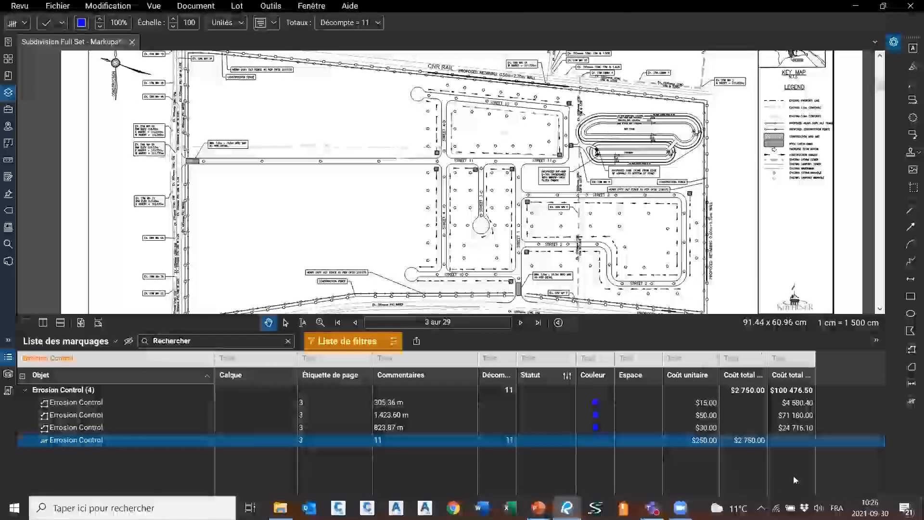
pyautogui.moveTo(767, 374); pyautogui.dragTo(797, 375)
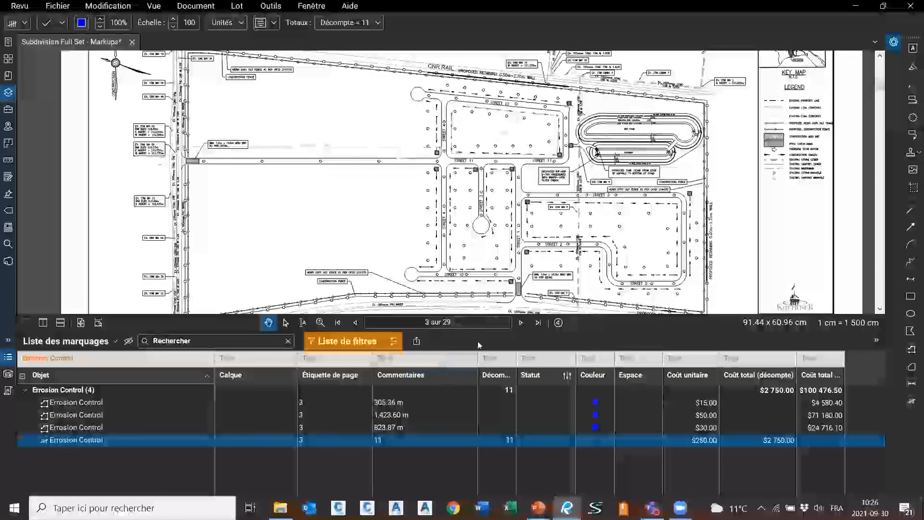
pyautogui.click(417, 341)
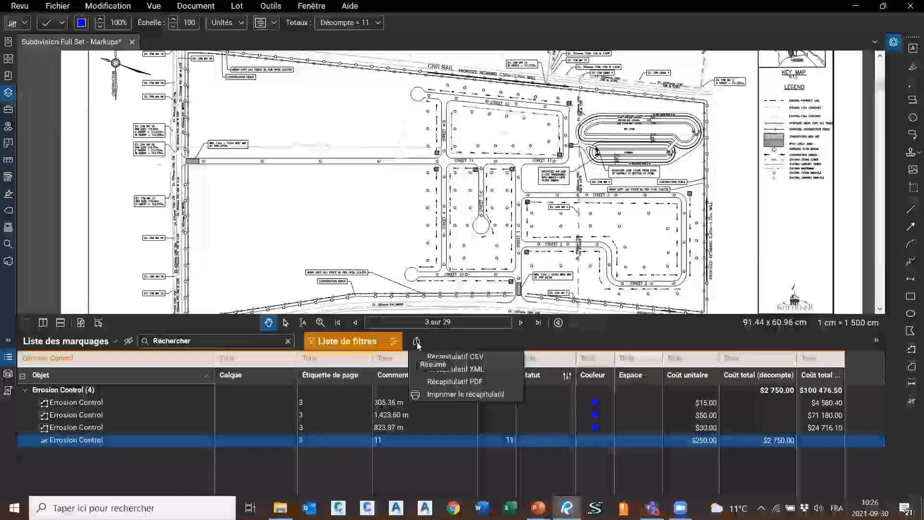
pyautogui.click(476, 383)
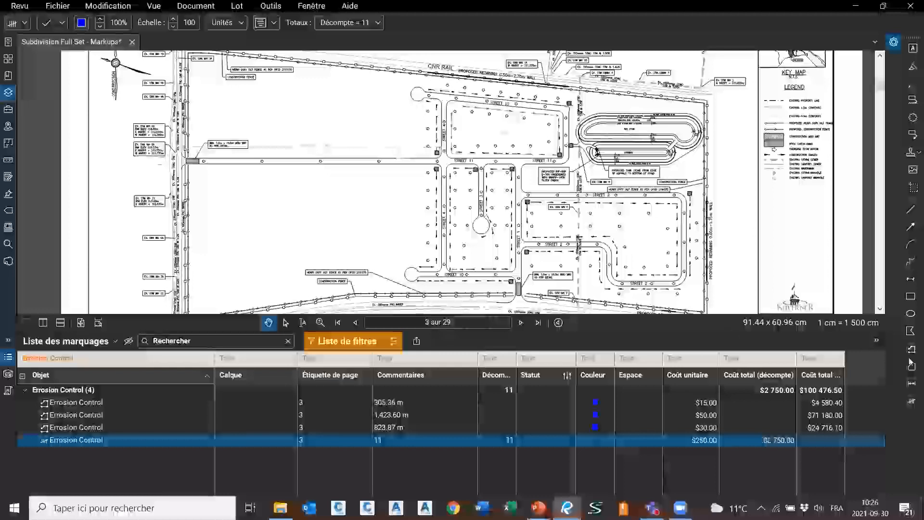
pyautogui.click(416, 342)
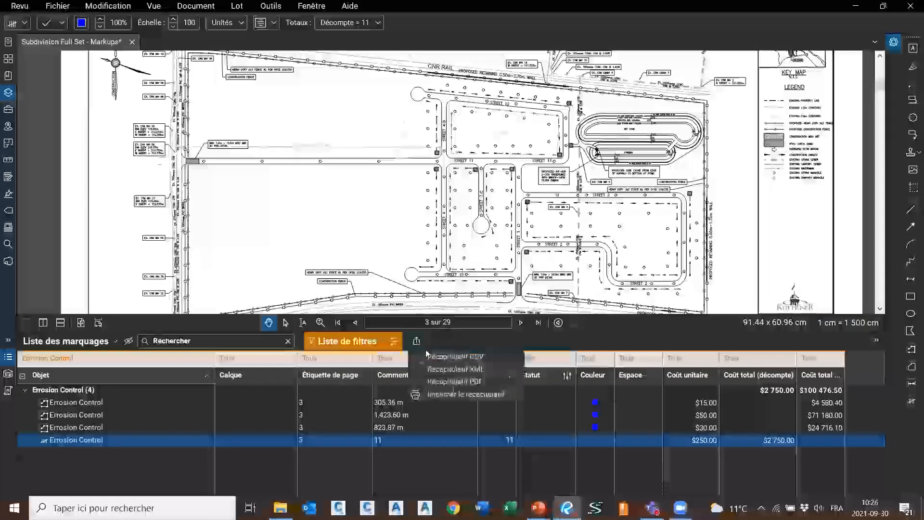
pyautogui.click(464, 338)
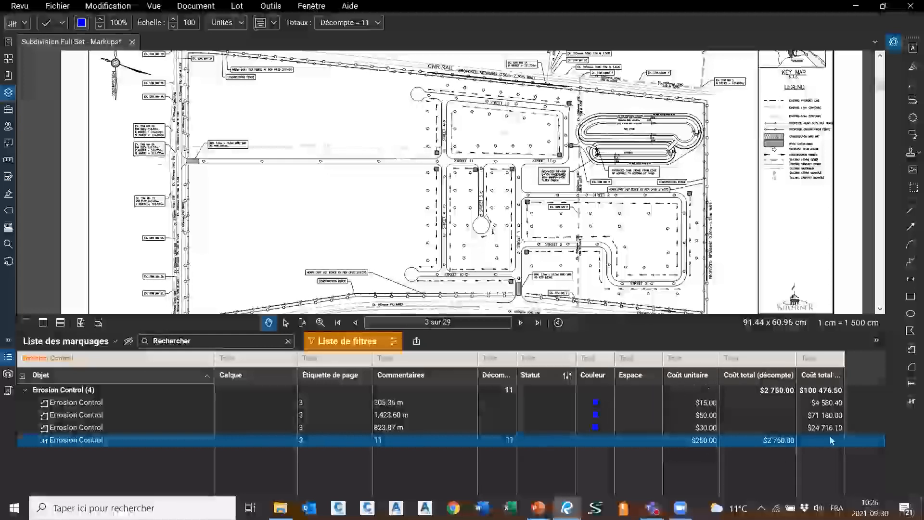
pyautogui.click(668, 418)
pyautogui.click(692, 402)
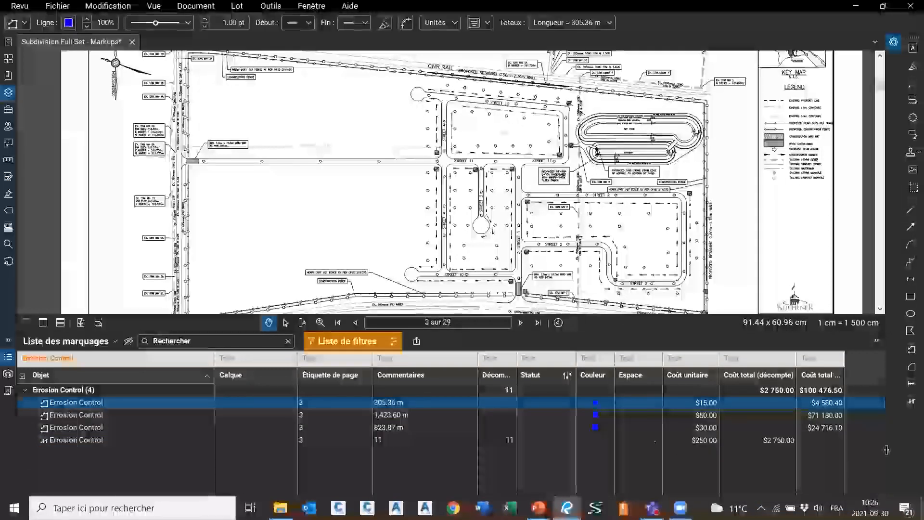
pyautogui.click(685, 419)
pyautogui.click(681, 438)
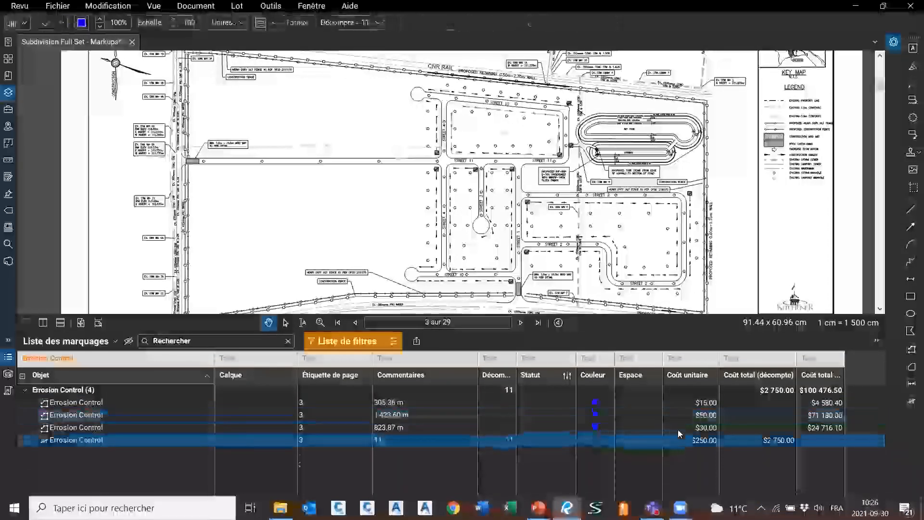
pyautogui.click(678, 428)
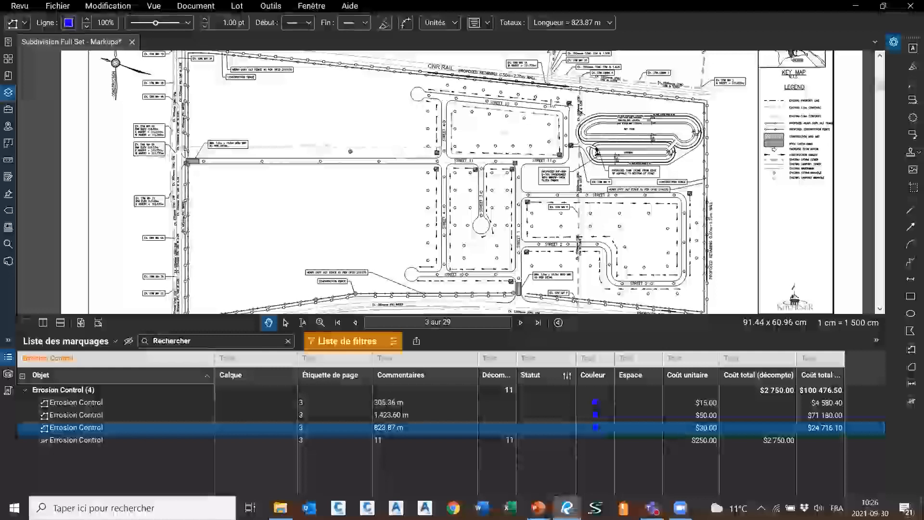
pyautogui.click(689, 404)
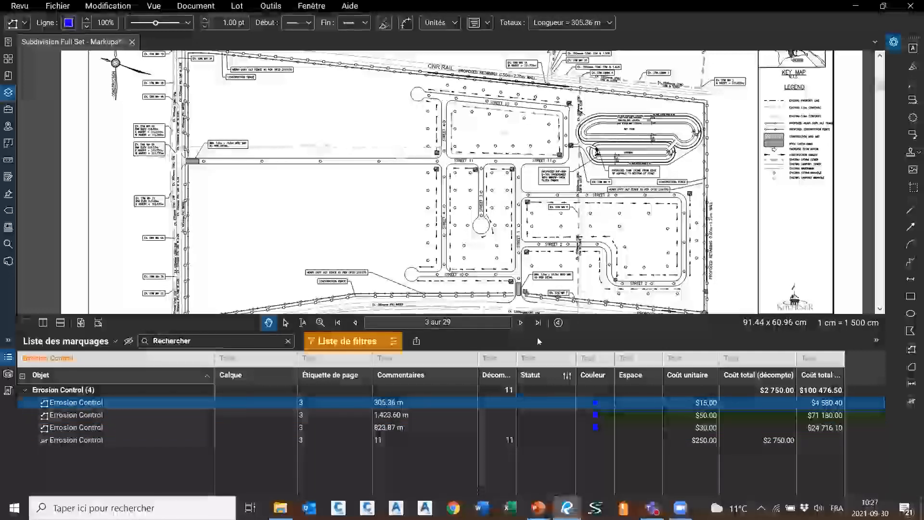
pyautogui.click(691, 427)
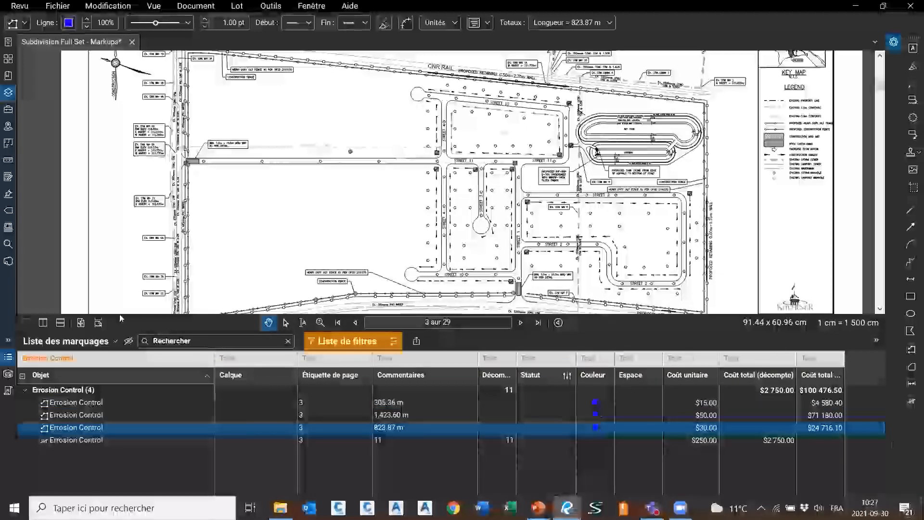
pyautogui.click(66, 342)
pyautogui.moveTo(72, 356)
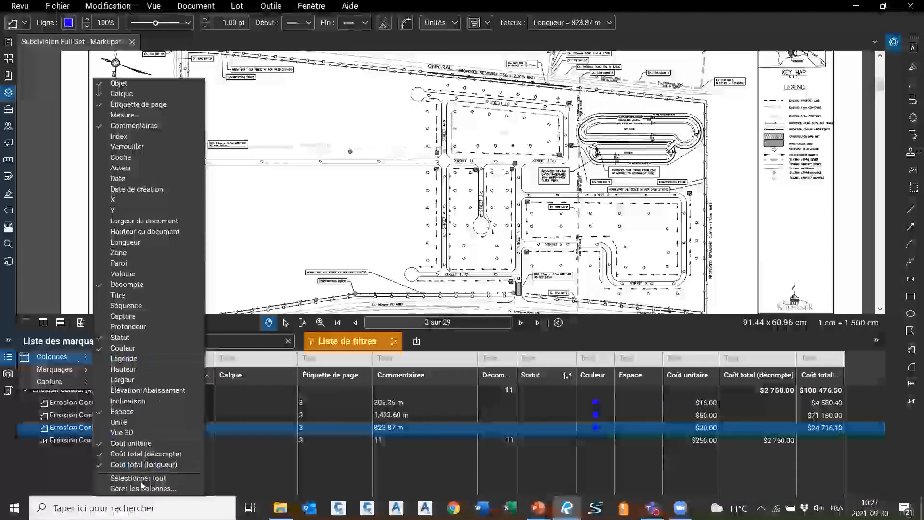
# Add a Sélection-type custom column named 'Assigné à' in Gestion des colonnes
pyautogui.click(143, 488)
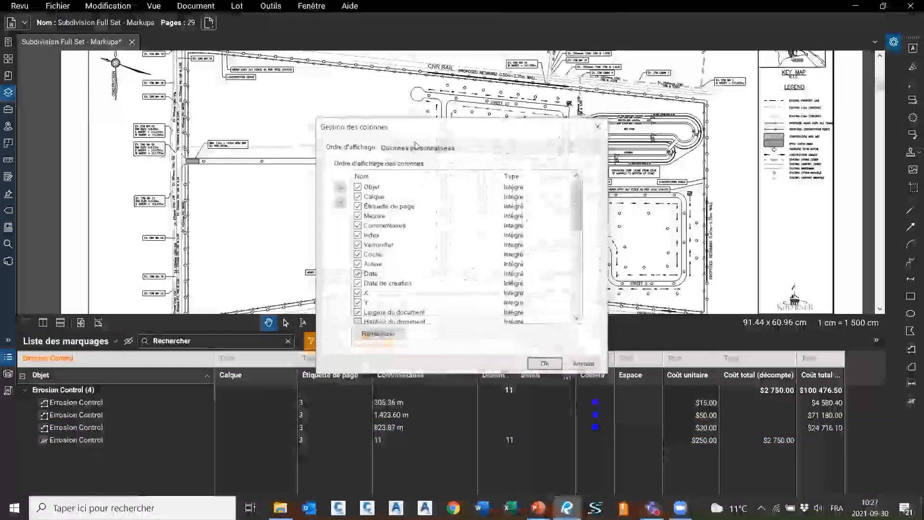
pyautogui.click(417, 147)
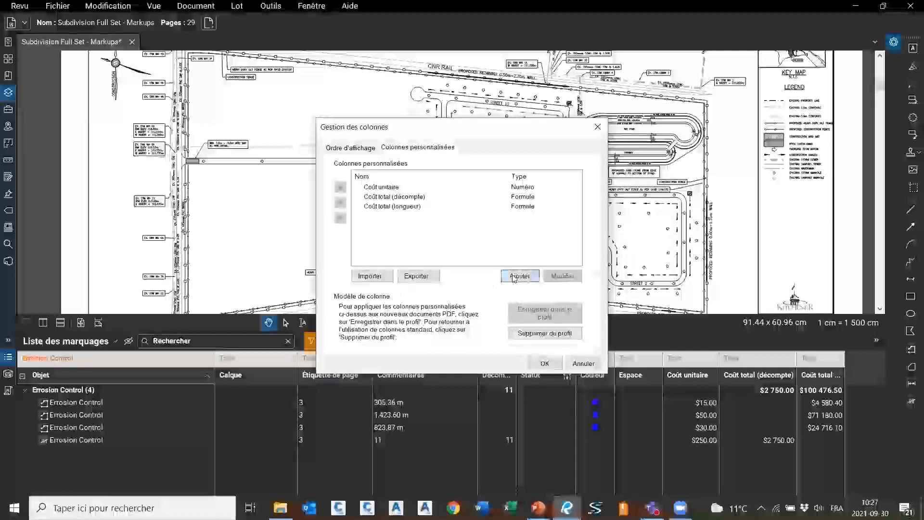
pyautogui.click(514, 276)
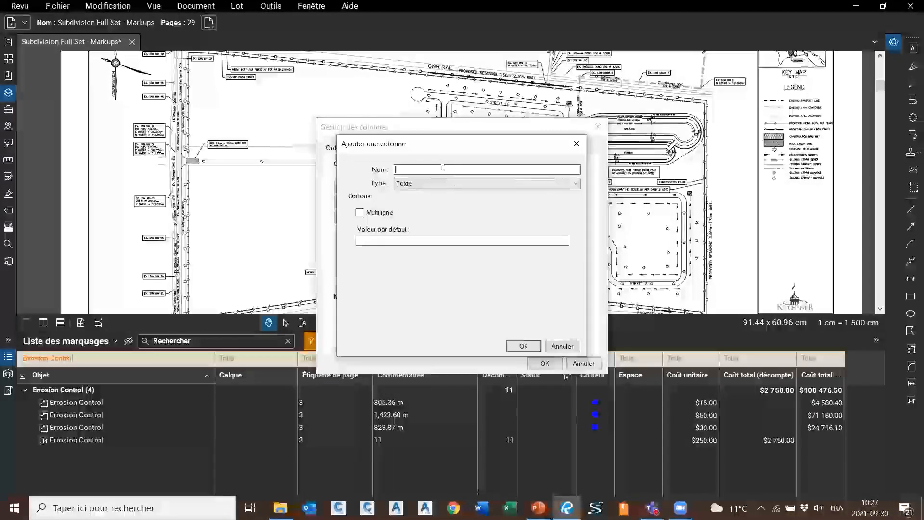
pyautogui.click(440, 183)
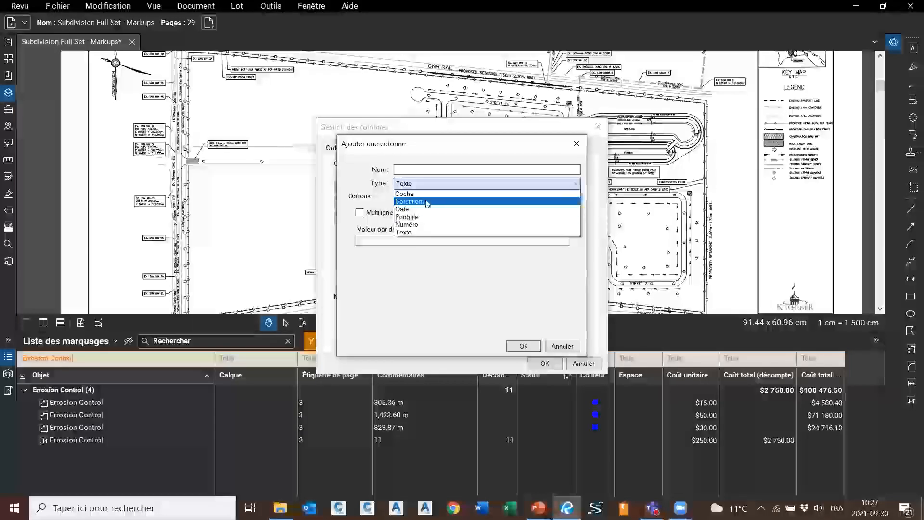
pyautogui.click(426, 201)
pyautogui.click(436, 169)
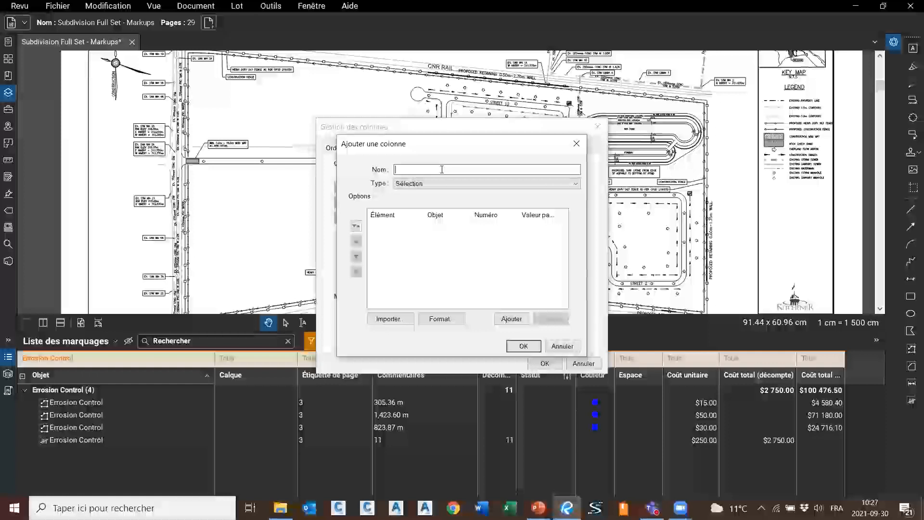
pyautogui.write('é ')
pyautogui.write('n')
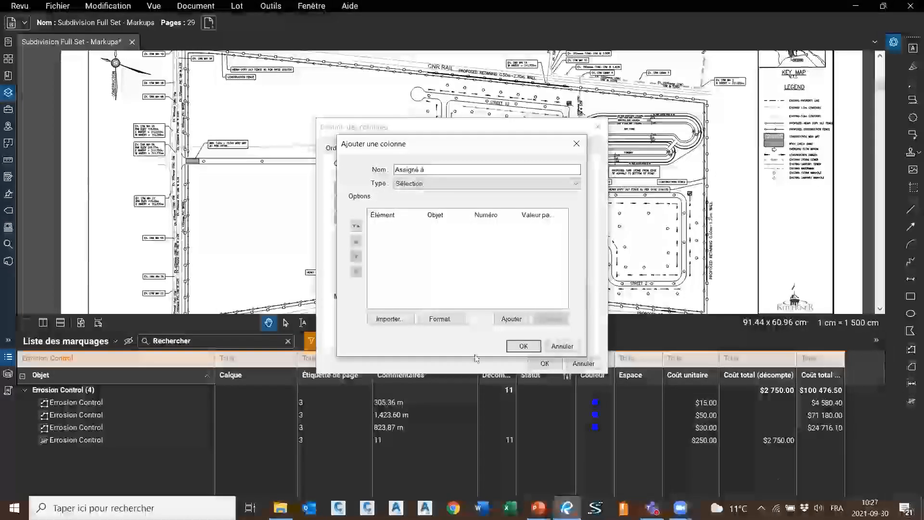
# Add the first assignee choice with the person's name and numeric value 90
pyautogui.click(511, 319)
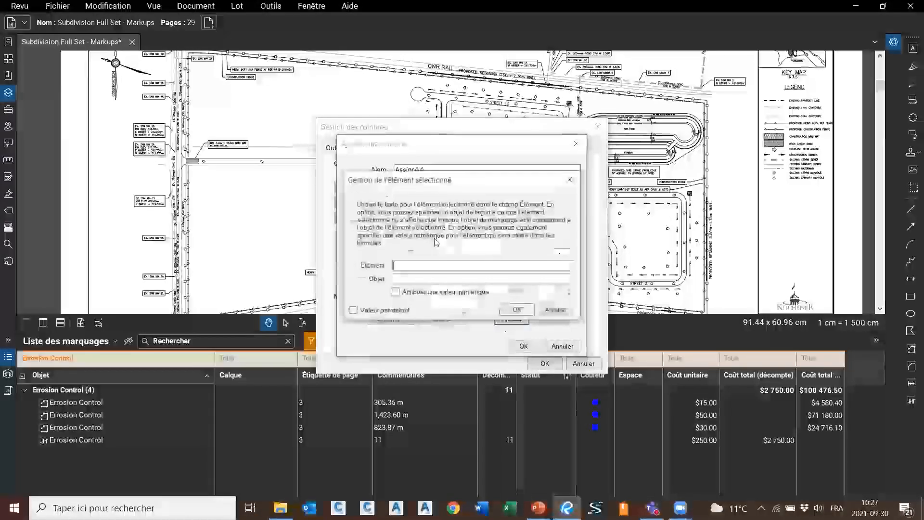
pyautogui.write('Anthony')
pyautogui.press('BackSpace')
pyautogui.press('BackSpace')
pyautogui.press('BackSpace')
pyautogui.press('BackSpace')
pyautogui.press('BackSpace')
pyautogui.press('BackSpace')
pyautogui.press('BackSpace')
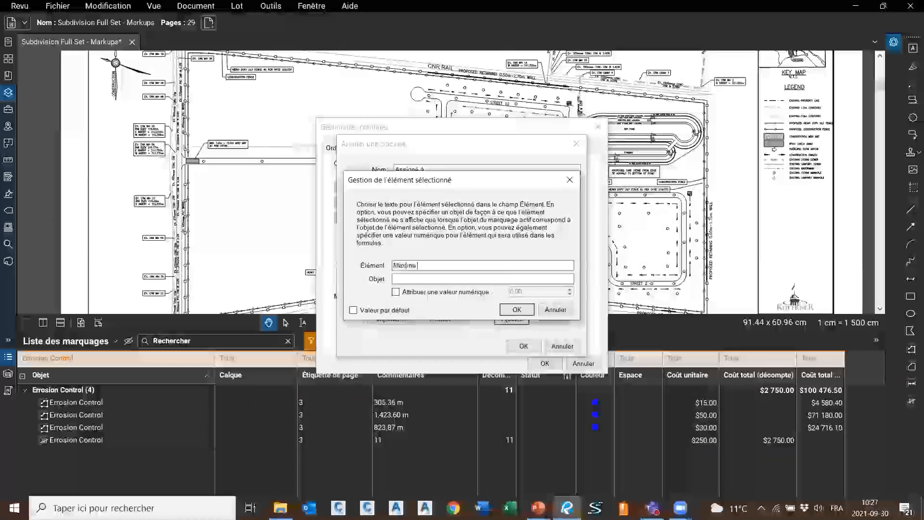
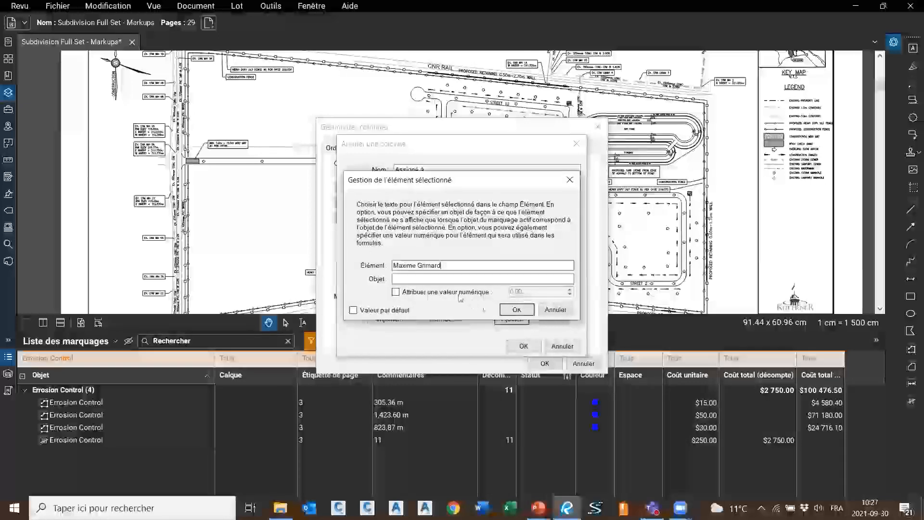
pyautogui.click(396, 291)
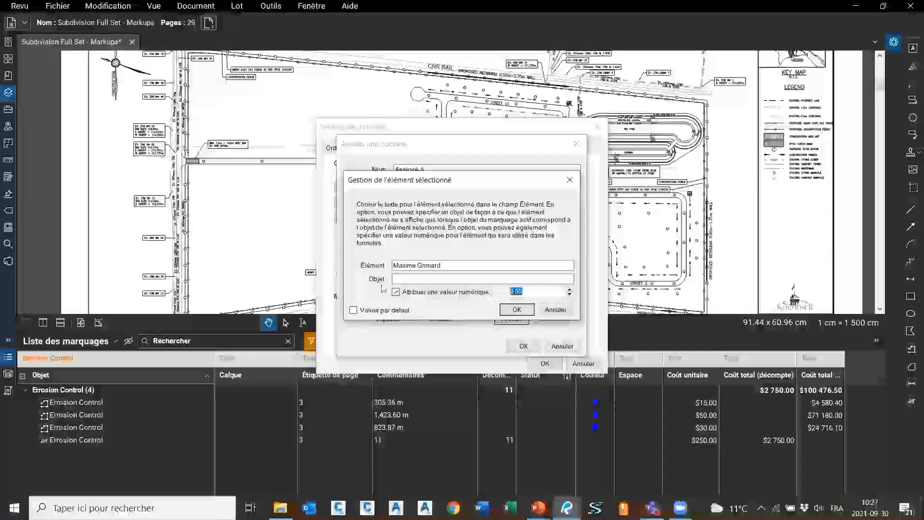
pyautogui.write('90')
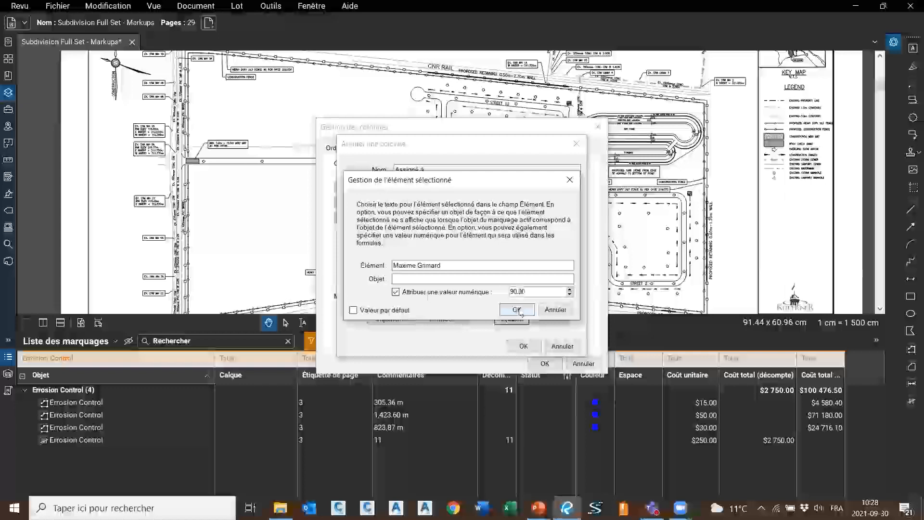
pyautogui.click(516, 310)
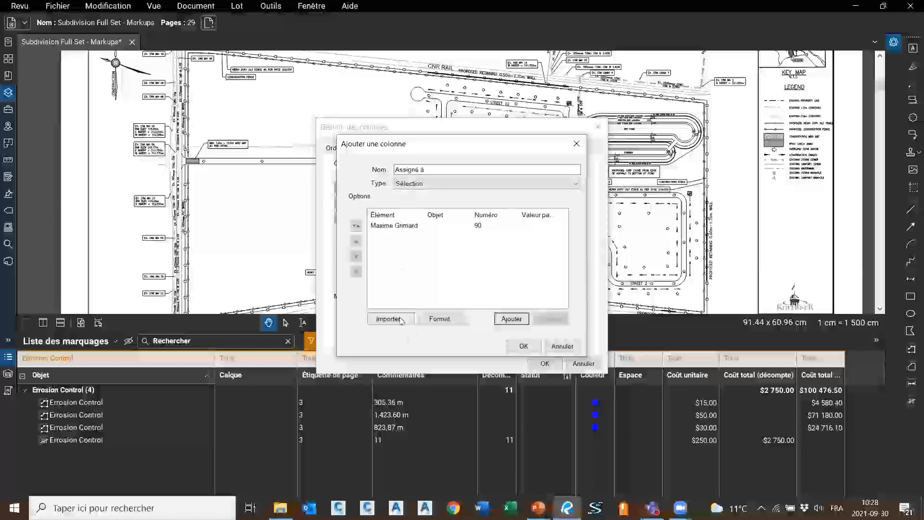
# Add a second assignee choice with the person's name and numeric value 135
pyautogui.click(511, 319)
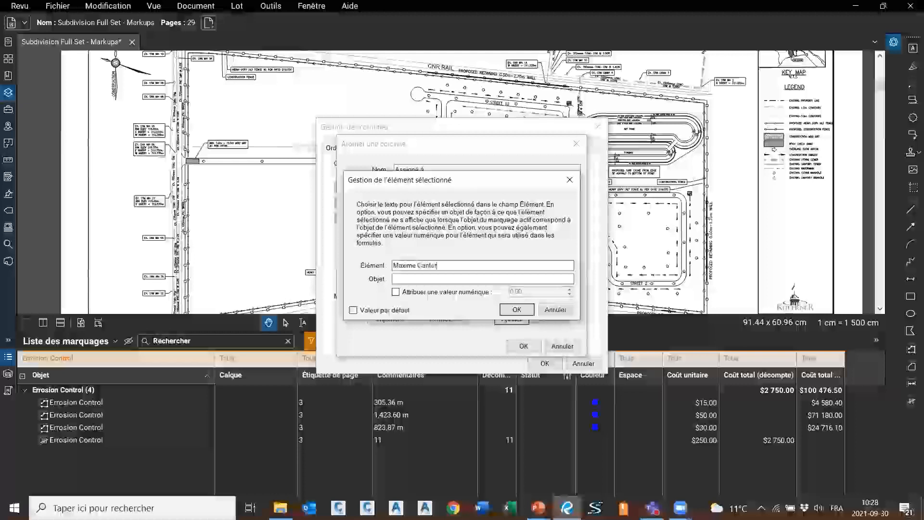
pyautogui.click(496, 292)
pyautogui.click(417, 279)
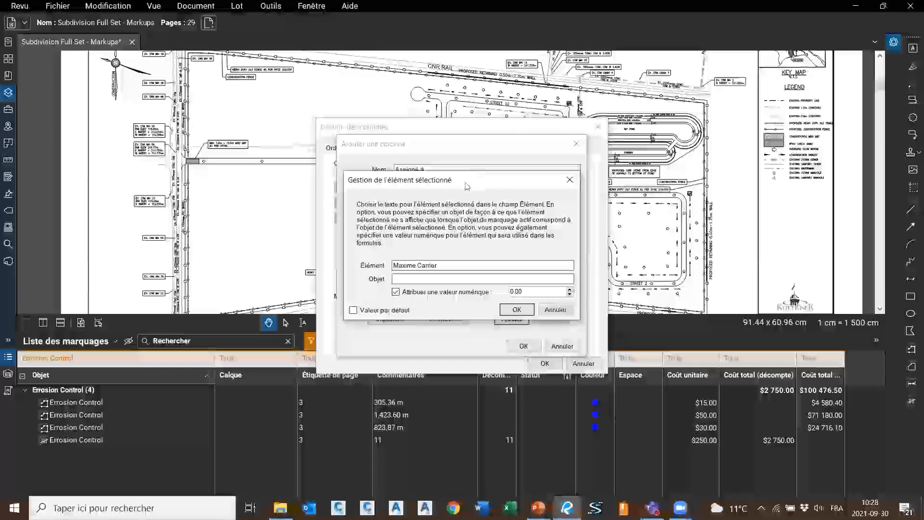
pyautogui.moveTo(464, 182); pyautogui.dragTo(454, 281)
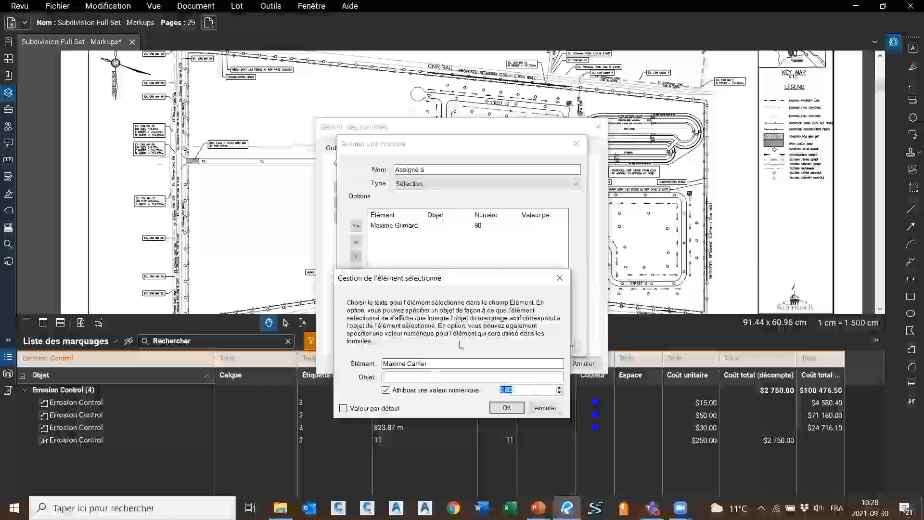
pyautogui.write('135')
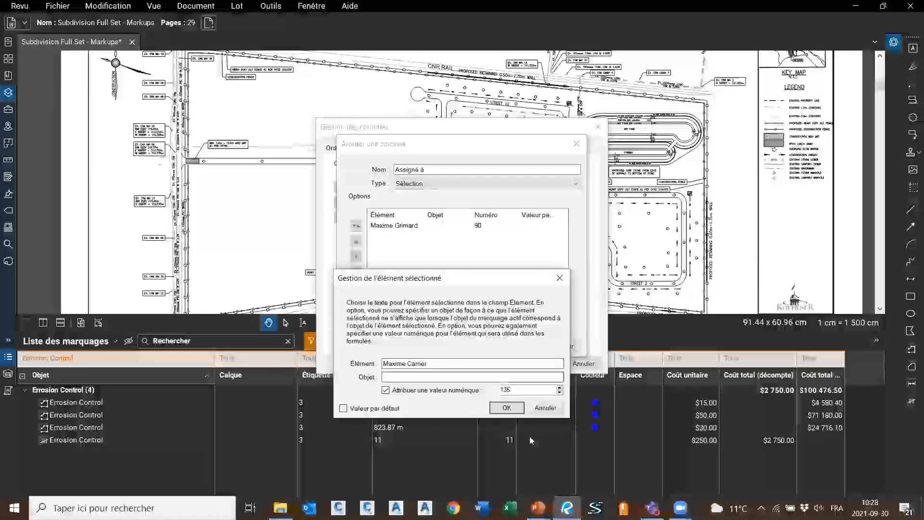
pyautogui.click(498, 408)
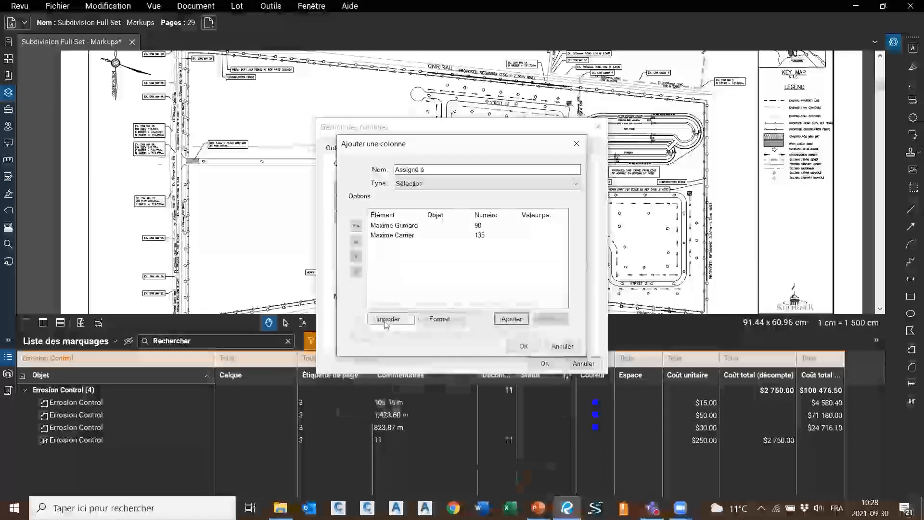
# Add a third assignee choice valued 175 and put the Assigné à column on the list
pyautogui.click(514, 320)
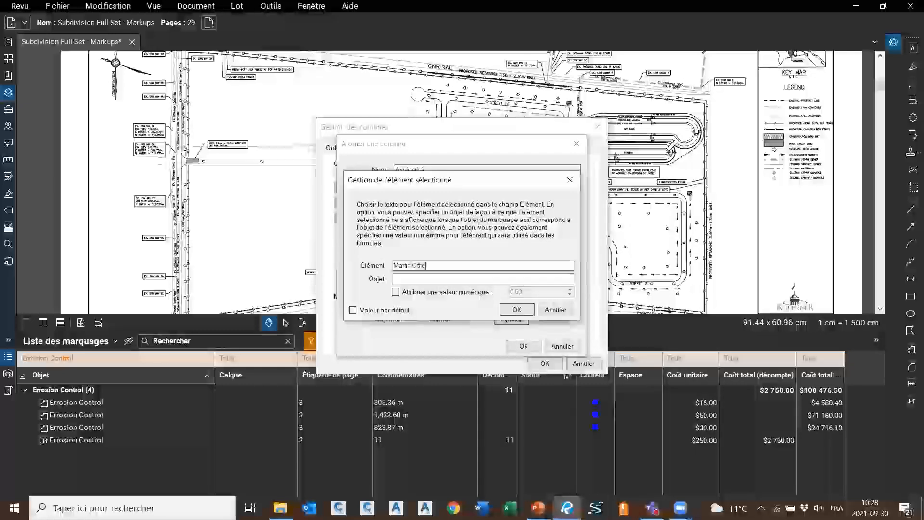
pyautogui.click(448, 292)
pyautogui.write('175')
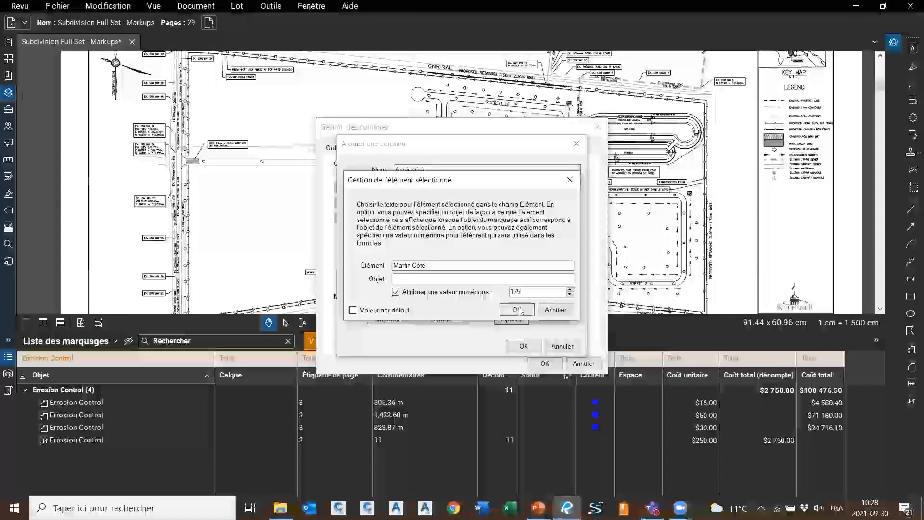
pyautogui.click(517, 310)
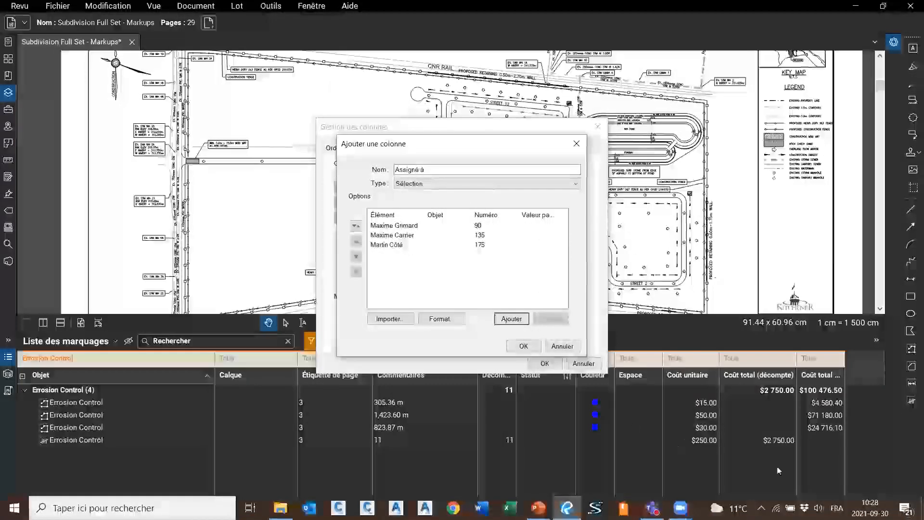
pyautogui.click(523, 346)
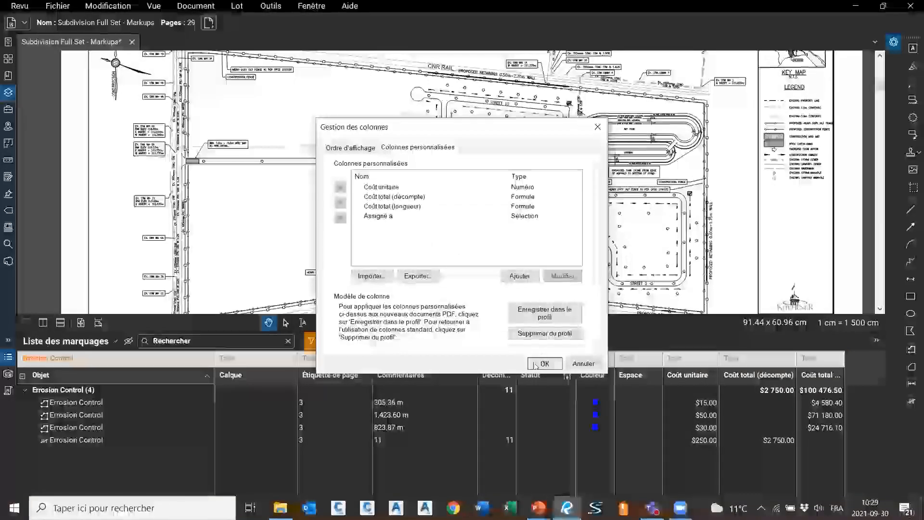
pyautogui.click(535, 364)
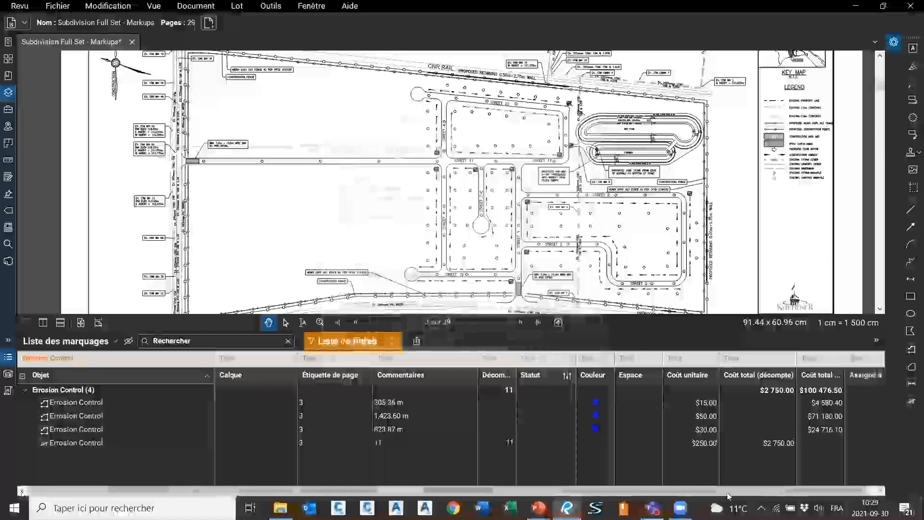
# Move the Assigné à column to just after Espace
pyautogui.click(856, 404)
pyautogui.click(856, 404)
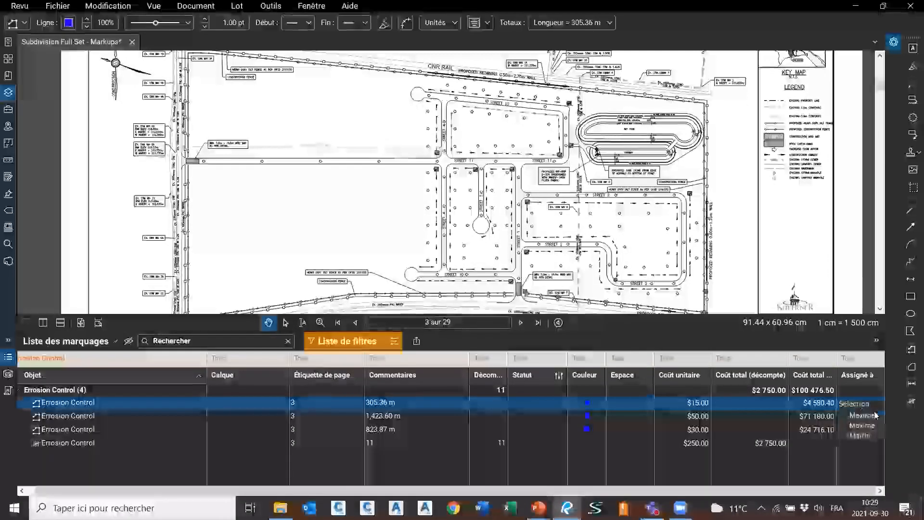
pyautogui.click(850, 364)
pyautogui.click(631, 363)
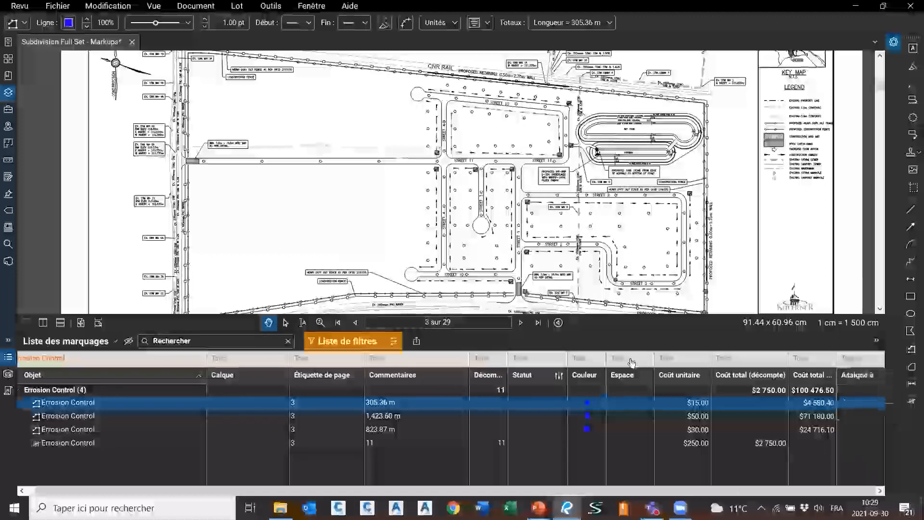
pyautogui.moveTo(632, 363); pyautogui.dragTo(633, 365)
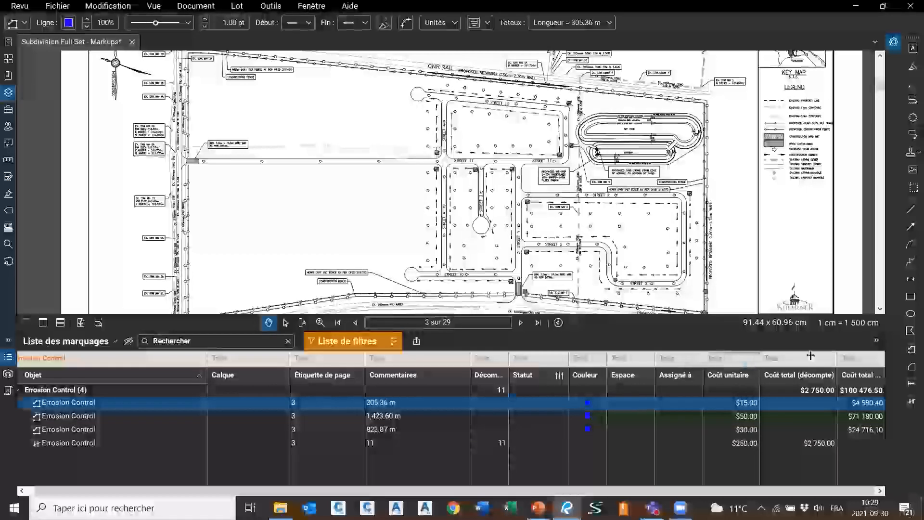
# Assign the four Erosion Control markups to the persons valued 90, 135, 175 and 90
pyautogui.click(673, 402)
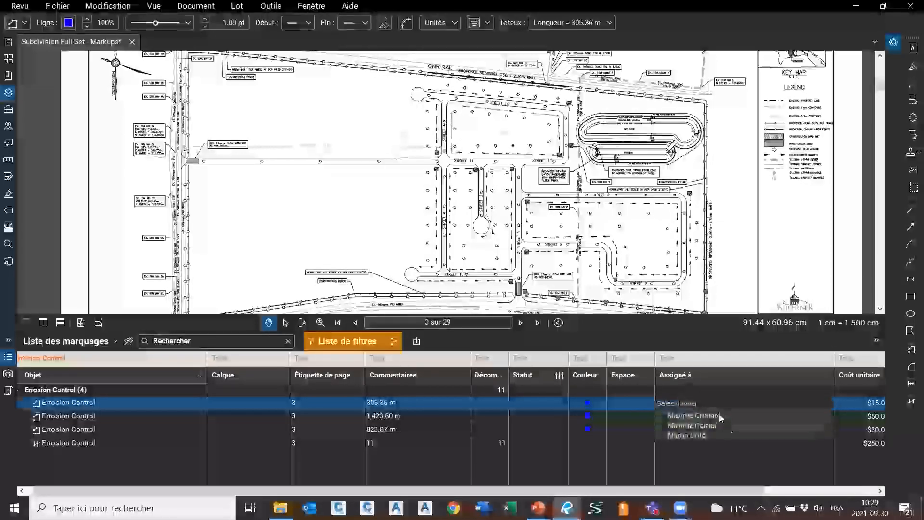
pyautogui.click(693, 414)
pyautogui.click(692, 414)
pyautogui.click(699, 435)
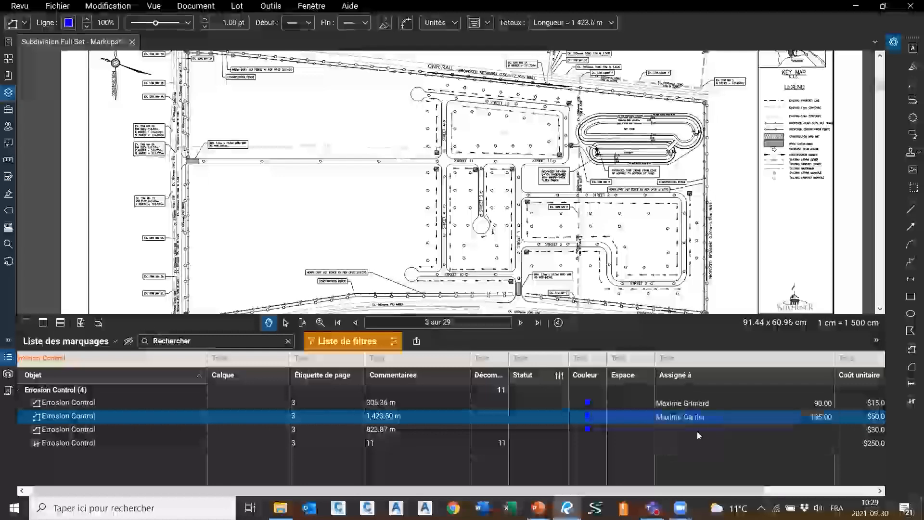
pyautogui.click(689, 429)
pyautogui.click(701, 465)
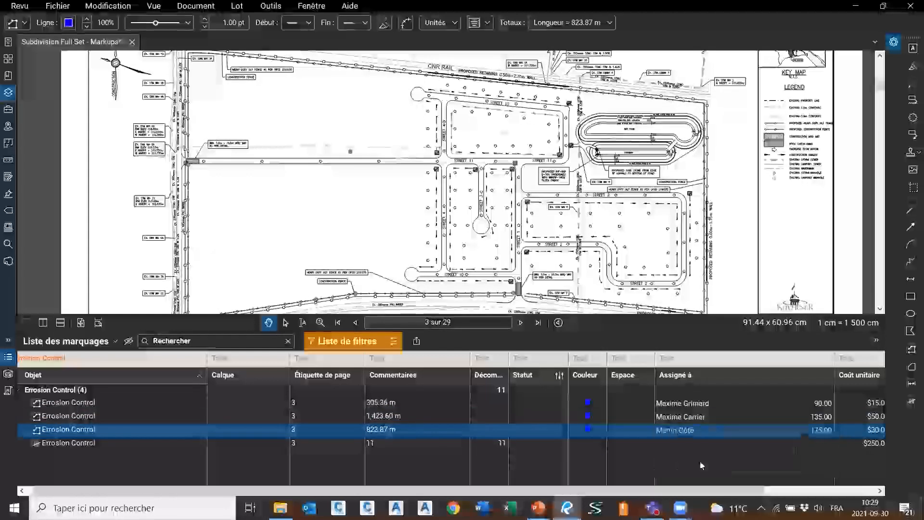
pyautogui.click(683, 442)
pyautogui.click(695, 463)
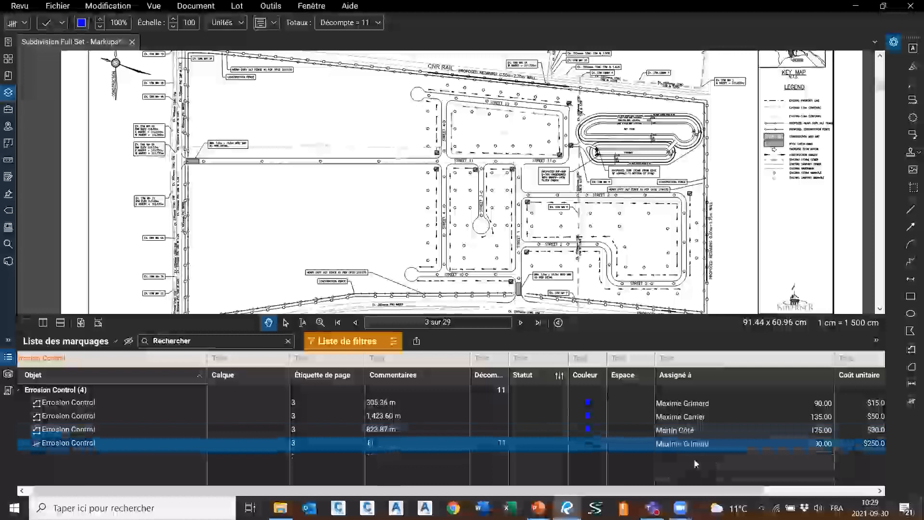
pyautogui.moveTo(594, 491); pyautogui.dragTo(758, 491)
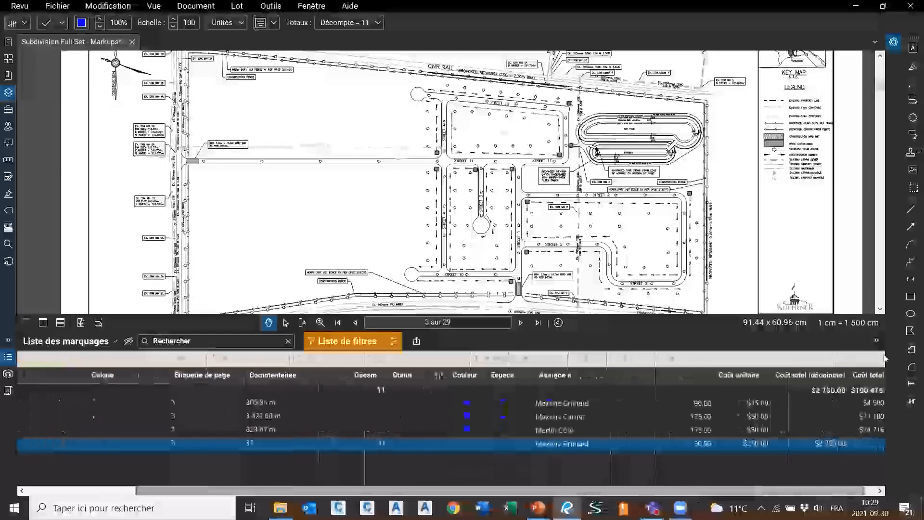
pyautogui.moveTo(551, 490); pyautogui.dragTo(620, 499)
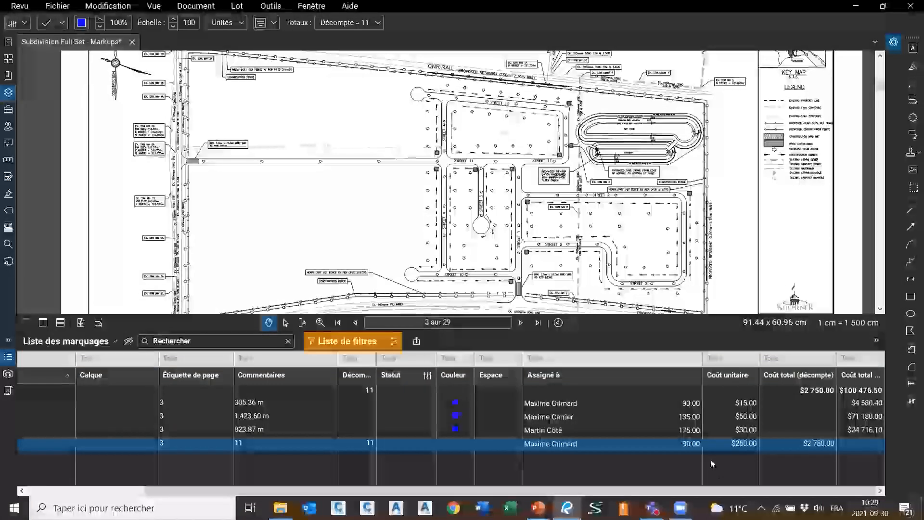
# Review the assignee filter values and open the markups list's column options
pyautogui.click(701, 360)
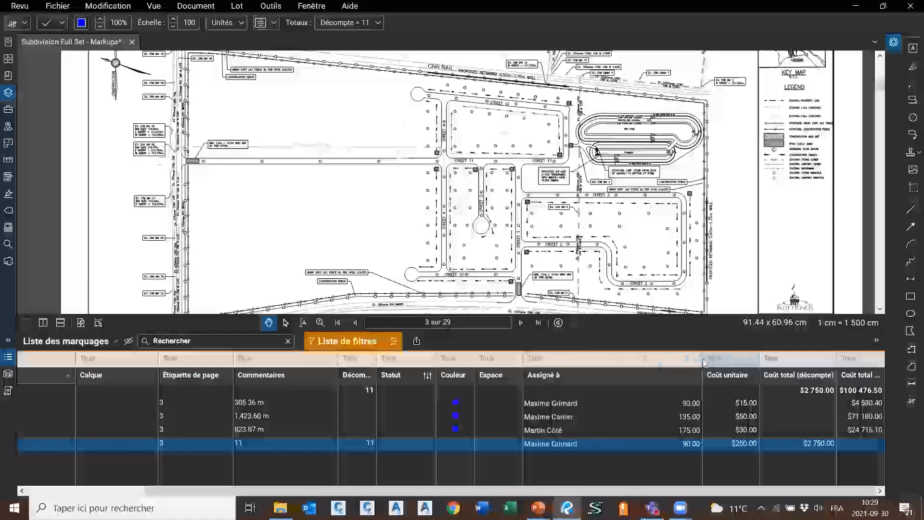
pyautogui.rightClick(45, 356)
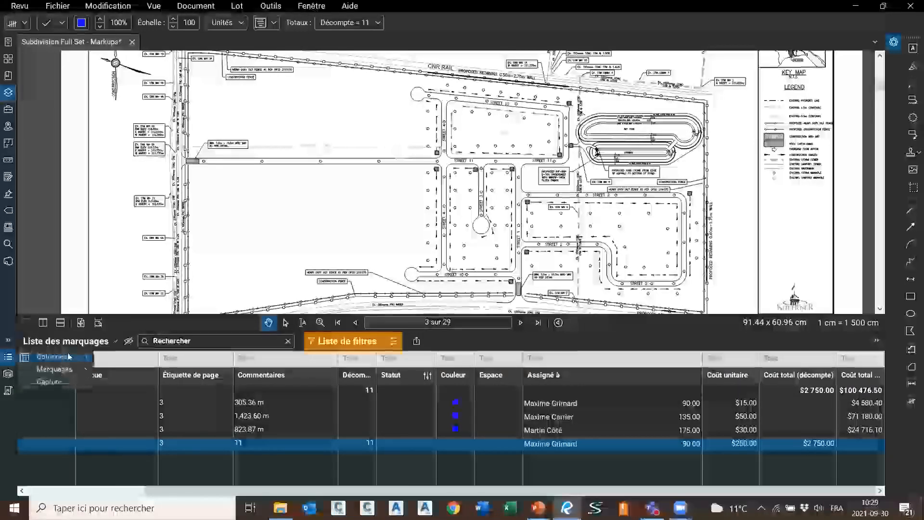
pyautogui.moveTo(58, 356)
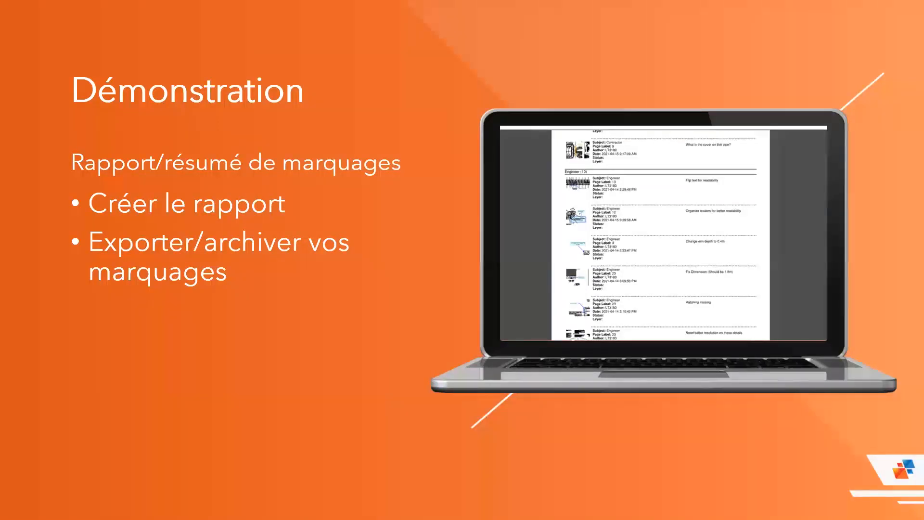
# Switch from the presentation back to the Bluebeam Revu window
pyautogui.hotkey('alt', 'Tab')
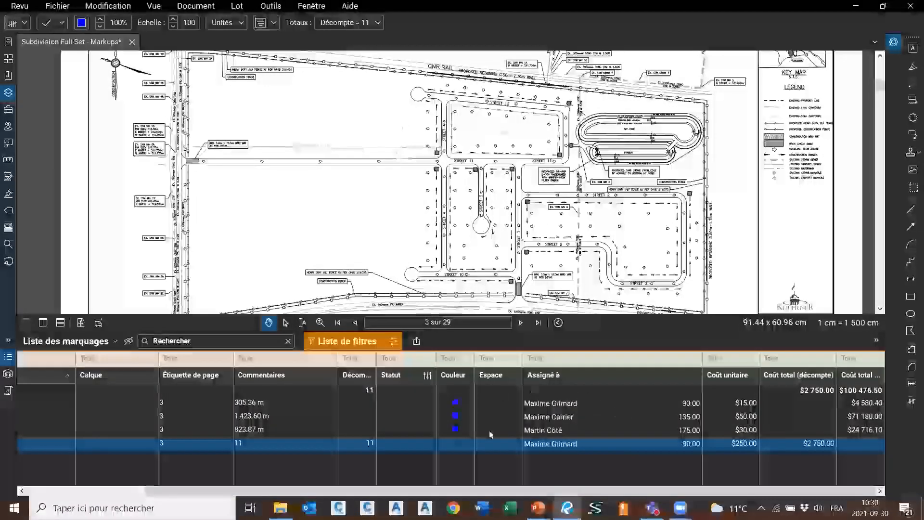
# Filter the Assigné à column to the assignee valued 90 and choose a PDF summary report
pyautogui.click(394, 342)
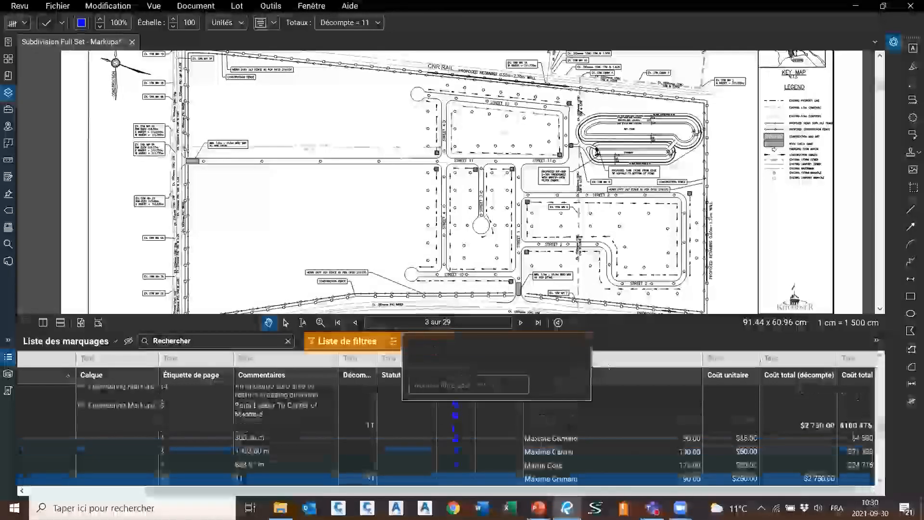
pyautogui.click(640, 347)
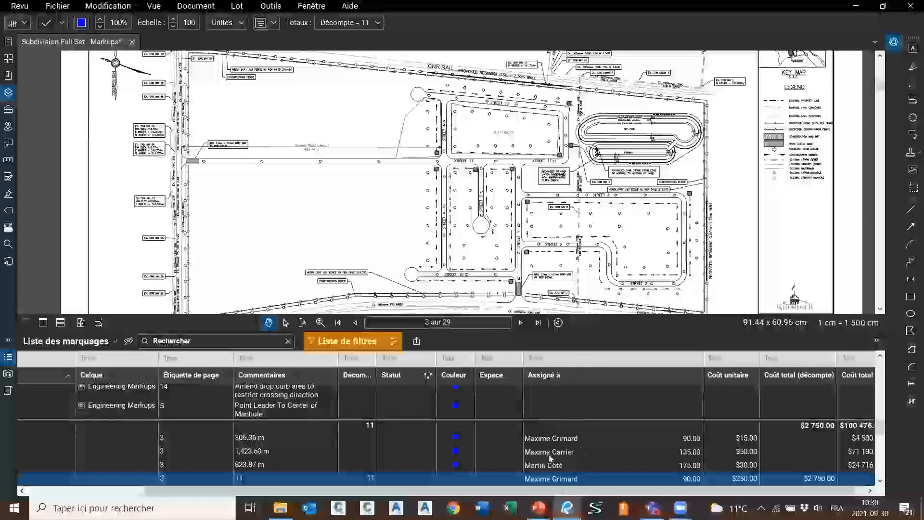
pyautogui.click(552, 365)
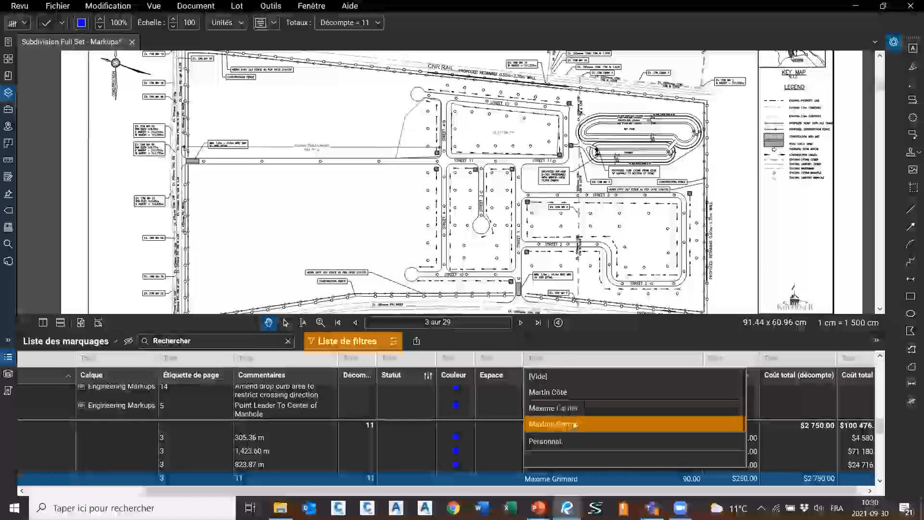
pyautogui.click(573, 422)
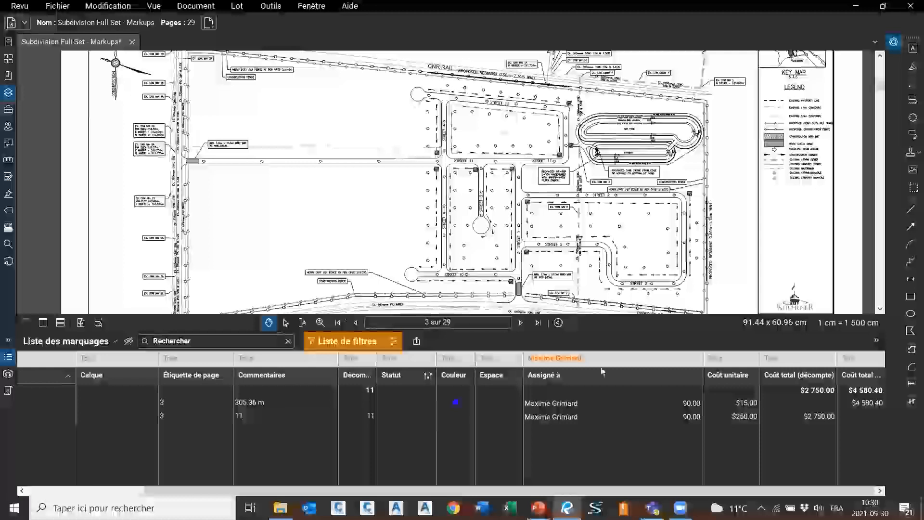
pyautogui.click(417, 342)
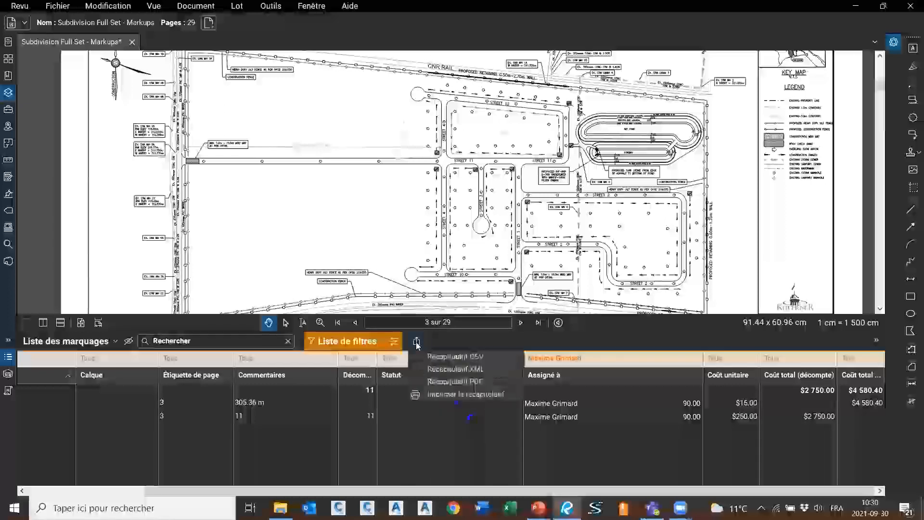
pyautogui.click(457, 382)
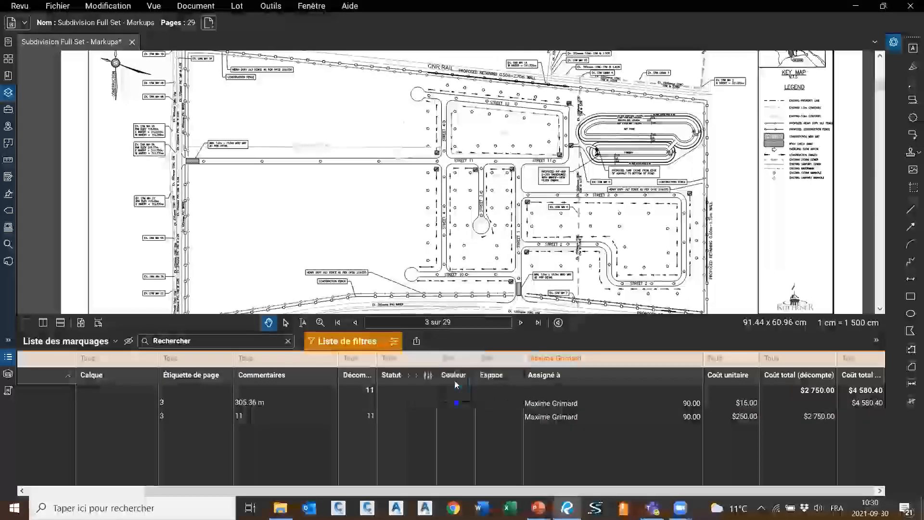
# Uncheck the Coût total (décompte) and Coût unitaire columns in the Colonnes tab
pyautogui.click(537, 220)
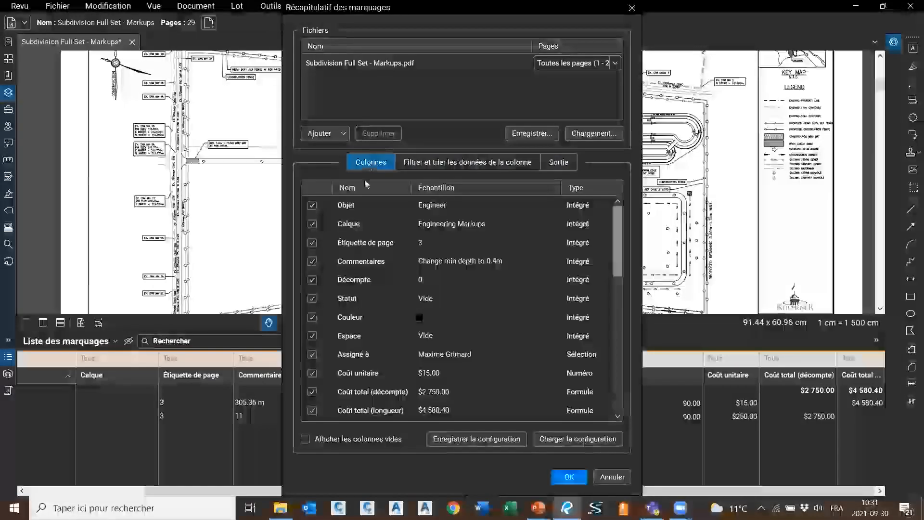
pyautogui.scroll(-10, 387, 250)
pyautogui.scroll(5, 380, 260)
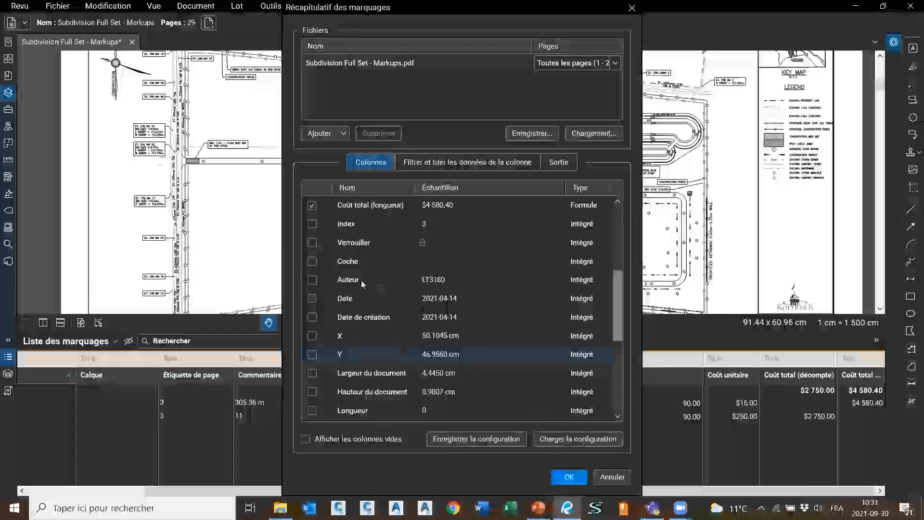
pyautogui.scroll(3, 370, 274)
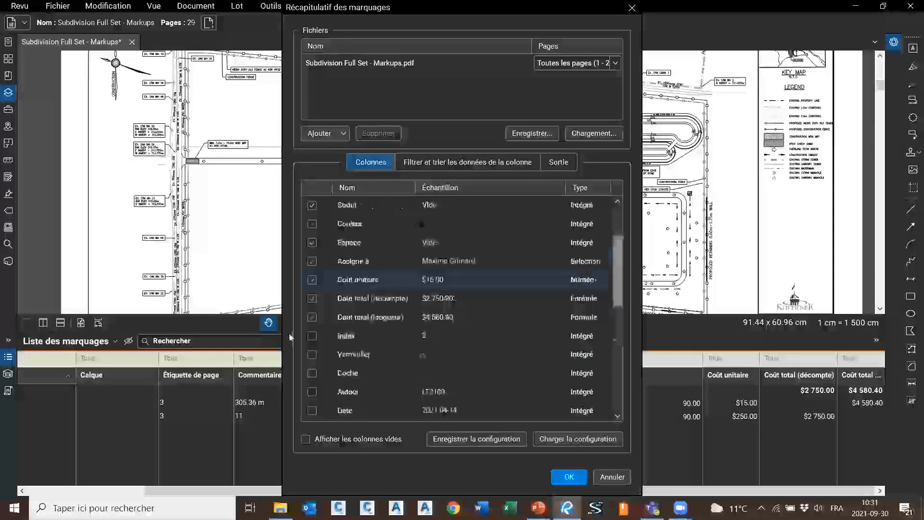
pyautogui.click(312, 298)
pyautogui.click(312, 280)
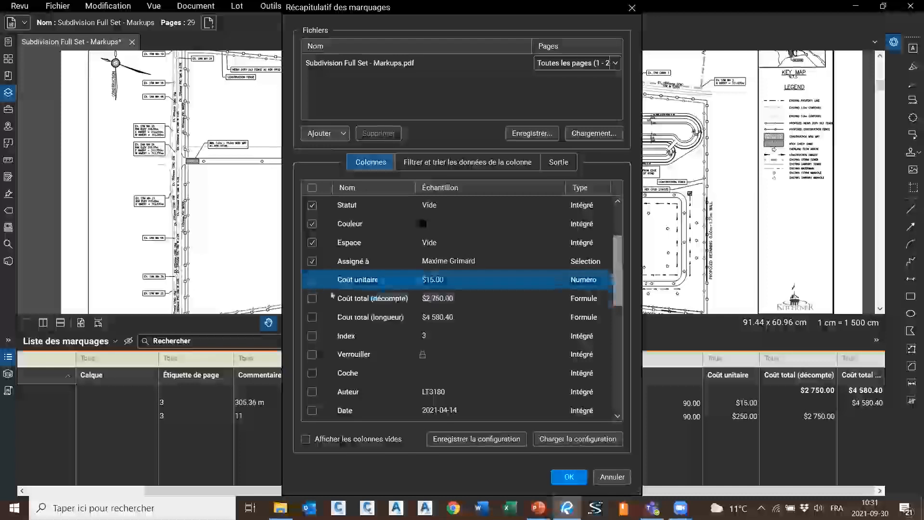
# Review the remaining report columns and move the summary settings dialog to the left
pyautogui.scroll(3, 332, 296)
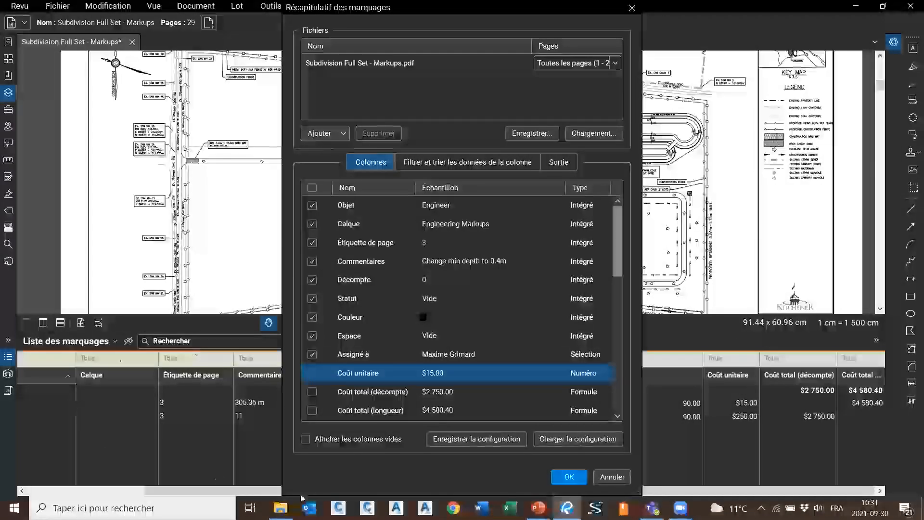
pyautogui.scroll(-1, 332, 375)
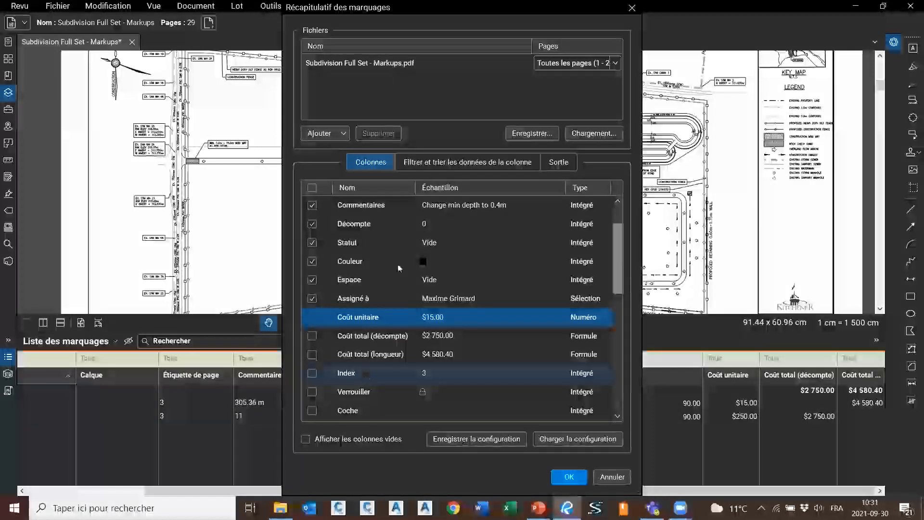
pyautogui.scroll(1, 382, 369)
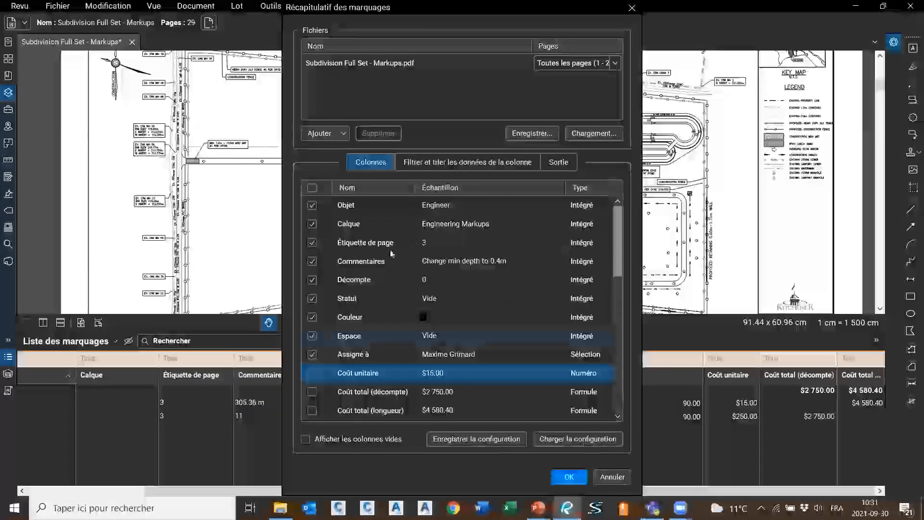
pyautogui.scroll(-6, 395, 289)
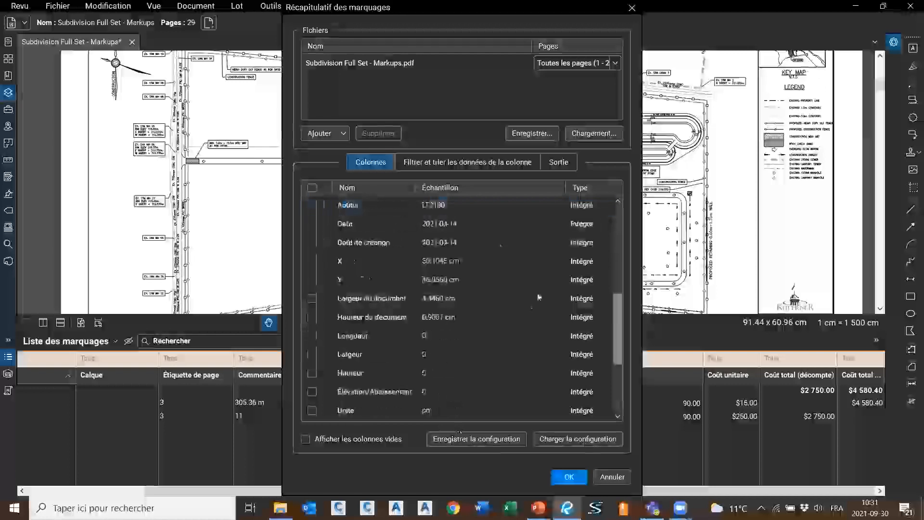
pyautogui.scroll(-3, 523, 407)
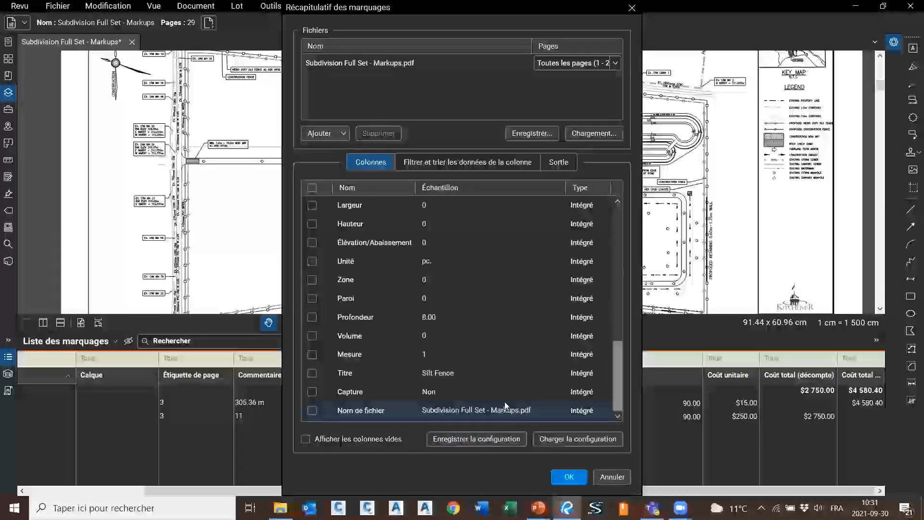
pyautogui.scroll(10, 505, 405)
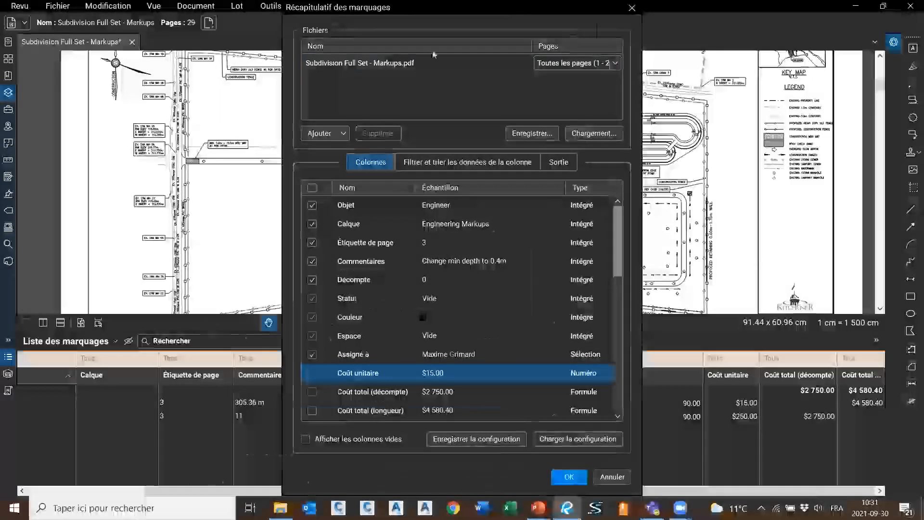
pyautogui.moveTo(526, 15); pyautogui.dragTo(434, 57)
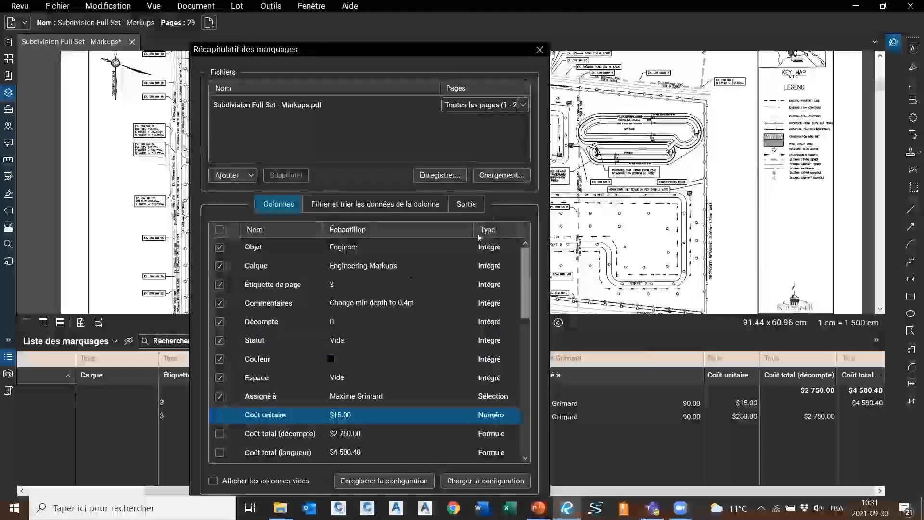
# Review the report's per-column filters on the Filtrer et trier tab
pyautogui.click(348, 205)
pyautogui.scroll(-1, 339, 299)
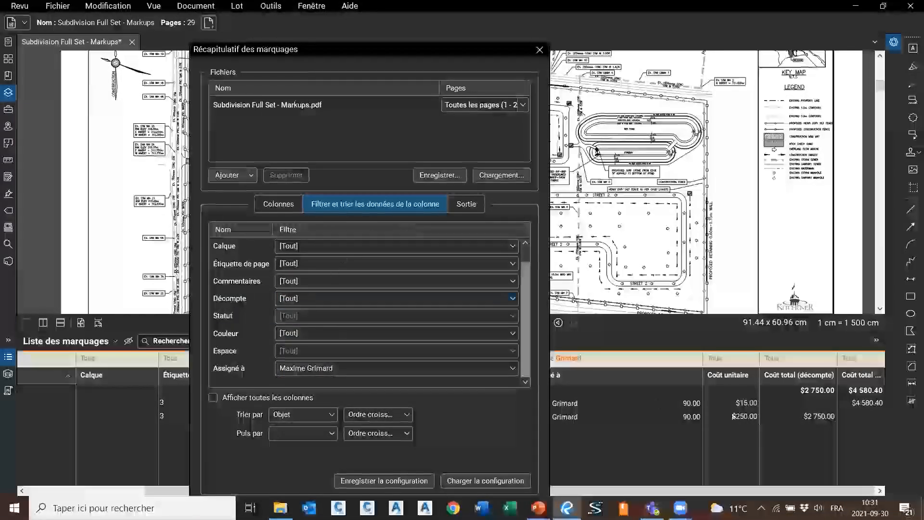
pyautogui.scroll(1, 370, 287)
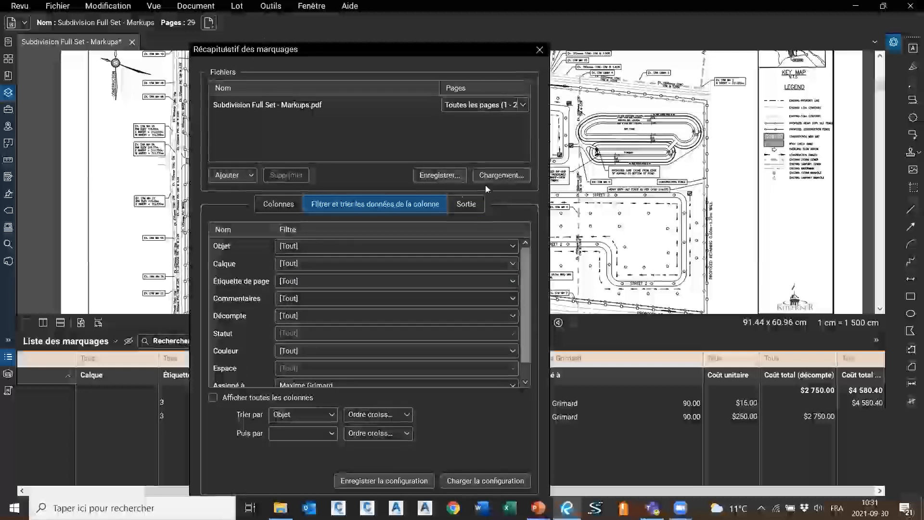
# Keep A4 Portrait page options under Sortie and create the PDF summary report
pyautogui.click(457, 206)
pyautogui.scroll(-1, 426, 356)
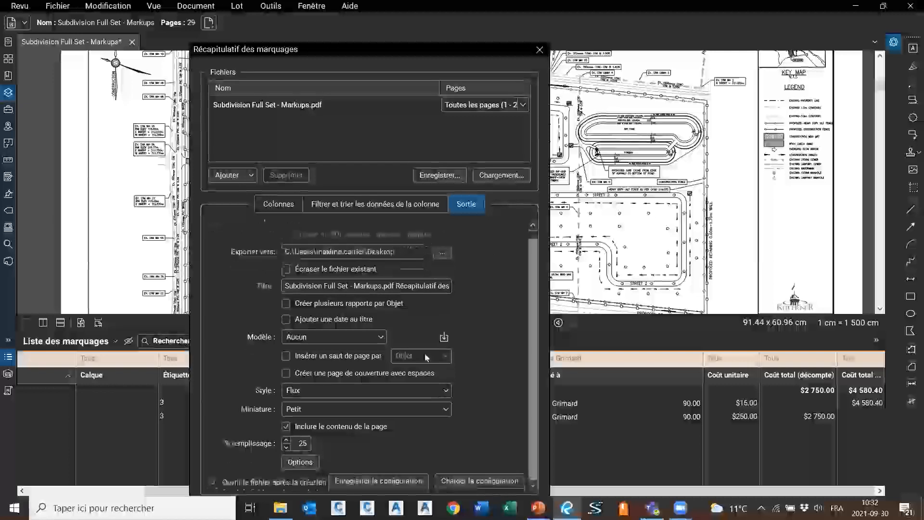
pyautogui.click(300, 461)
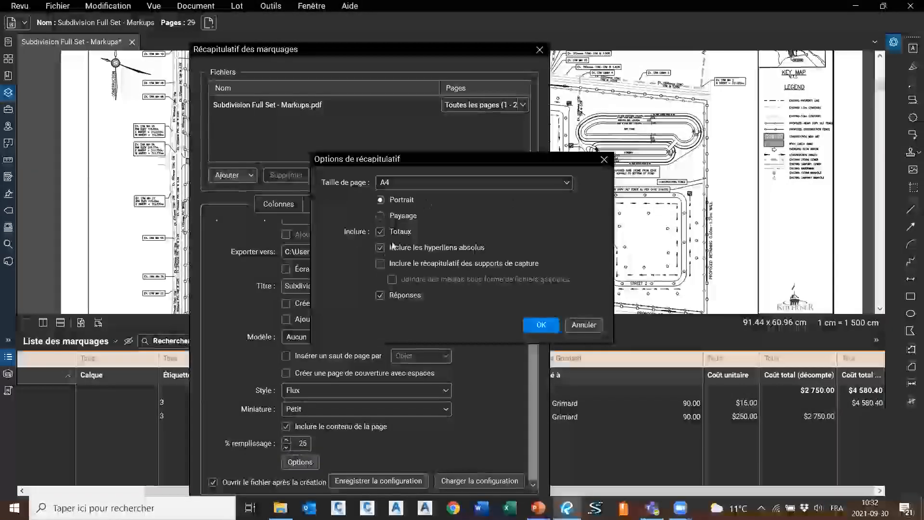
pyautogui.click(552, 324)
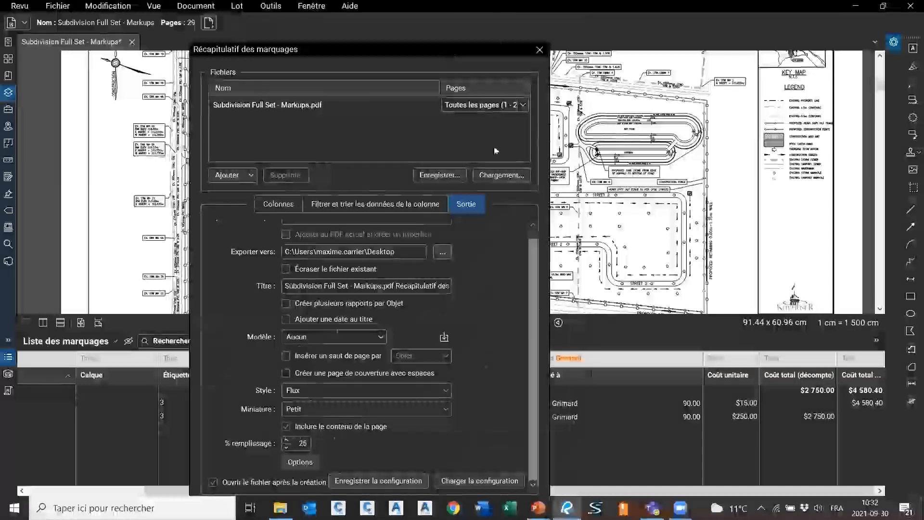
pyautogui.moveTo(449, 49); pyautogui.dragTo(491, 7)
pyautogui.click(527, 479)
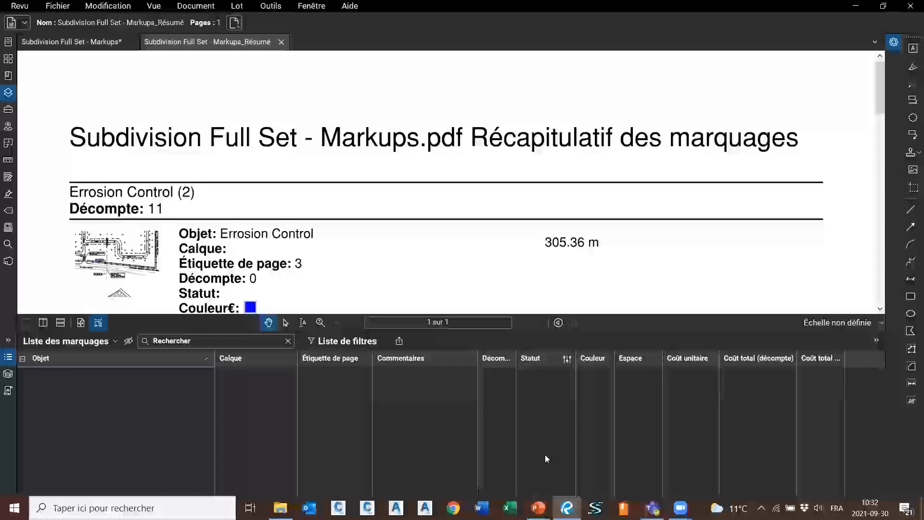
# Collapse the Markups list so the Markups_Résumé report fills the workspace, briefly checking the drawing tab
pyautogui.scroll(3, 464, 192)
pyautogui.scroll(3, 475, 179)
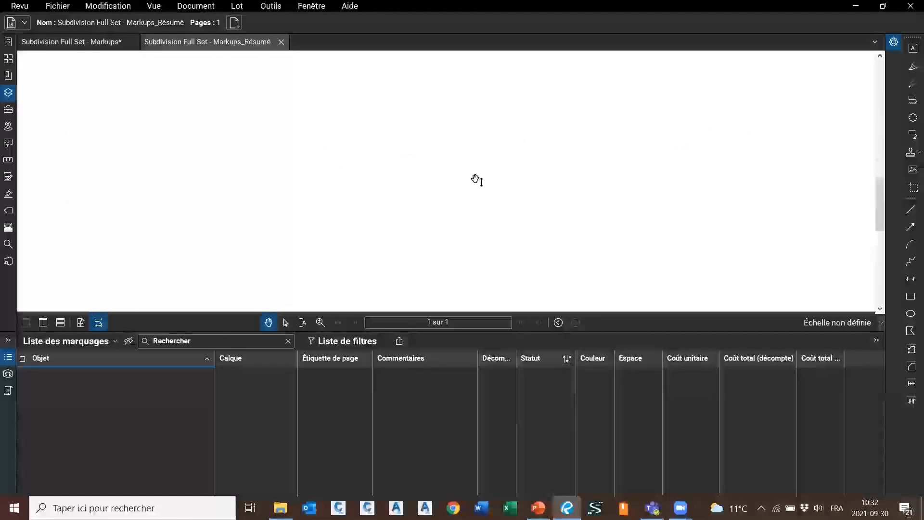
pyautogui.click(9, 341)
pyautogui.click(26, 356)
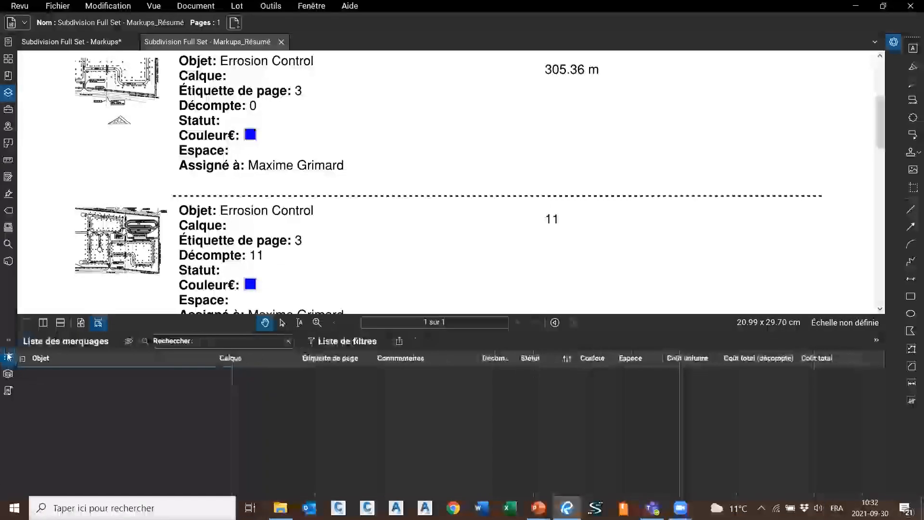
pyautogui.scroll(-2, 272, 231)
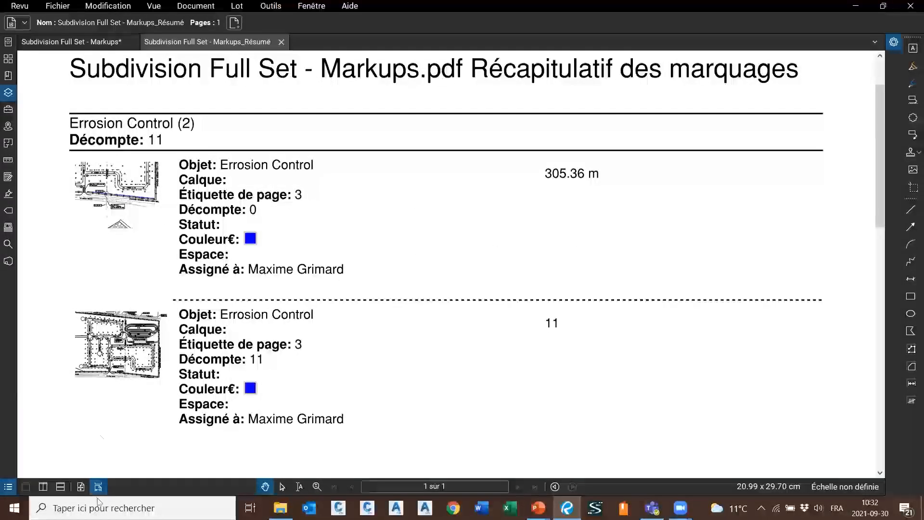
pyautogui.click(126, 193)
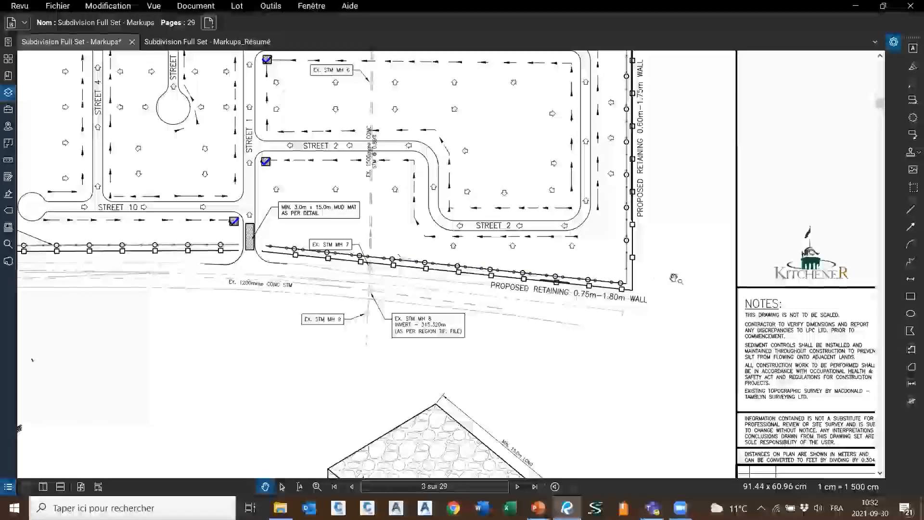
pyautogui.click(168, 42)
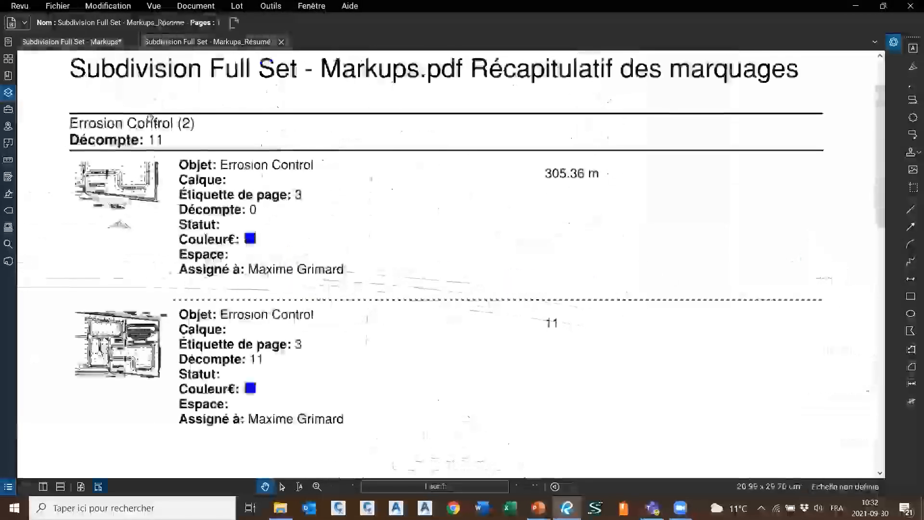
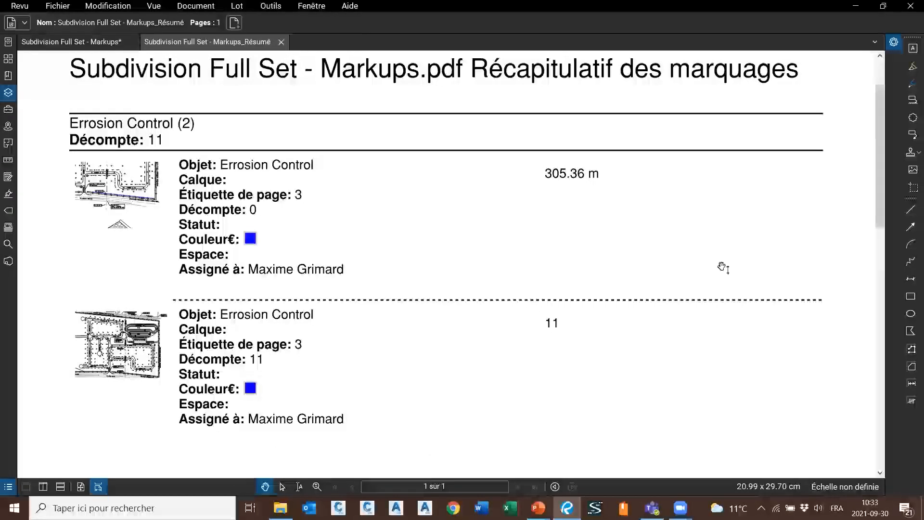
# Close the Markups_Résumé summary and scroll to the report pages at the end of the set
pyautogui.click(281, 42)
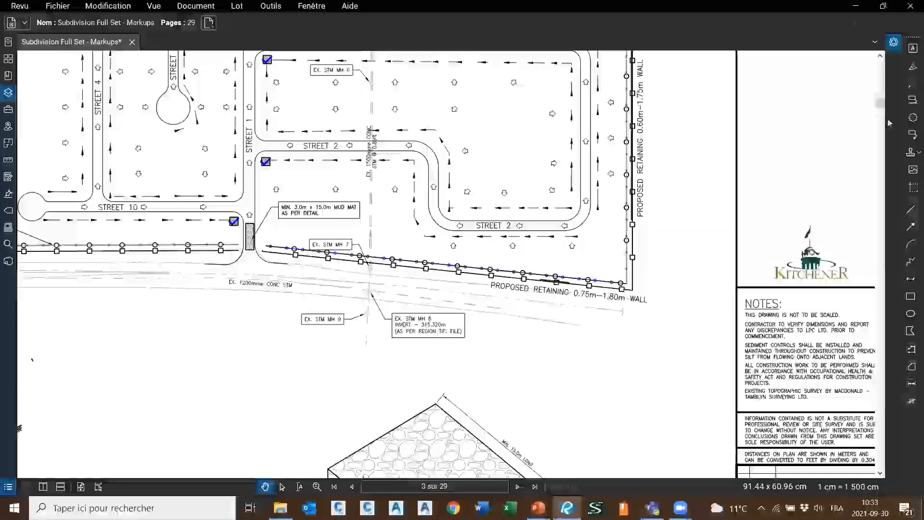
pyautogui.scroll(-1, 879, 102)
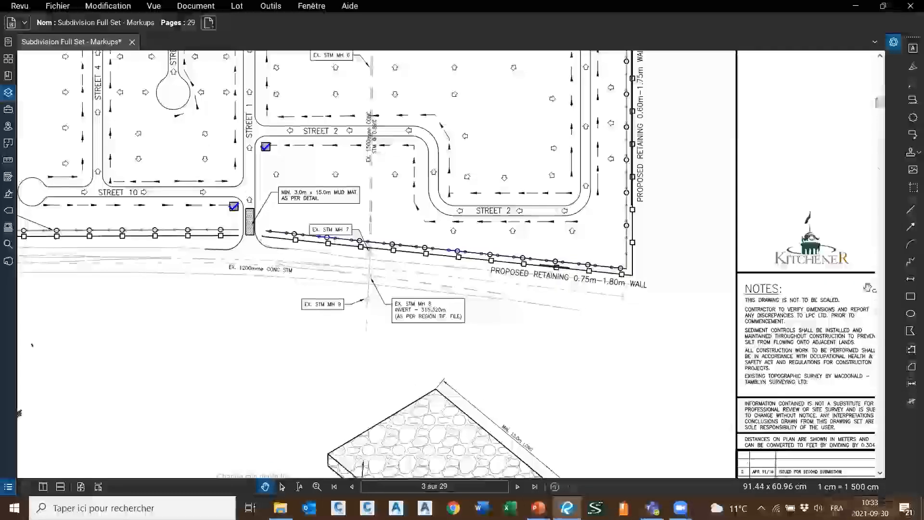
pyautogui.moveTo(880, 104); pyautogui.dragTo(880, 458)
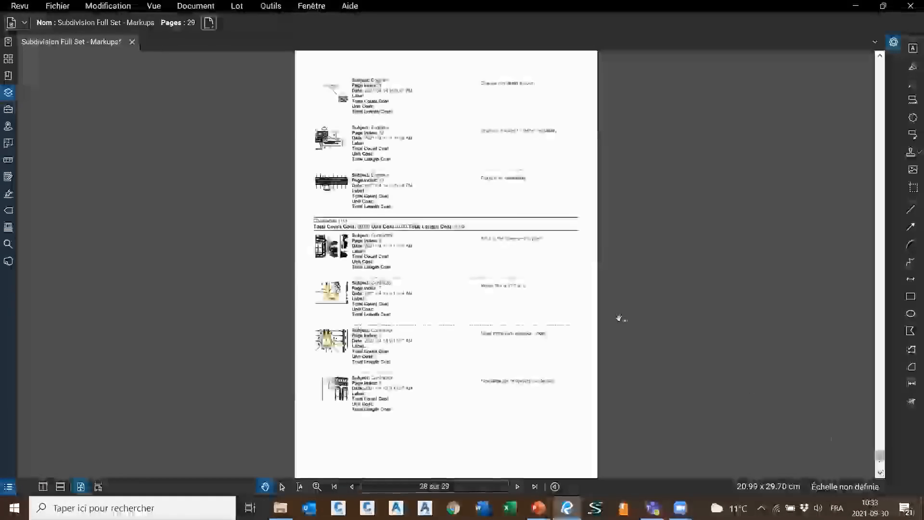
pyautogui.scroll(1, 335, 91)
pyautogui.scroll(-3, 348, 115)
# Jump from the report's snapshot to the Fix labeling clarity issue markup on page 13
pyautogui.moveTo(518, 142); pyautogui.dragTo(482, 468)
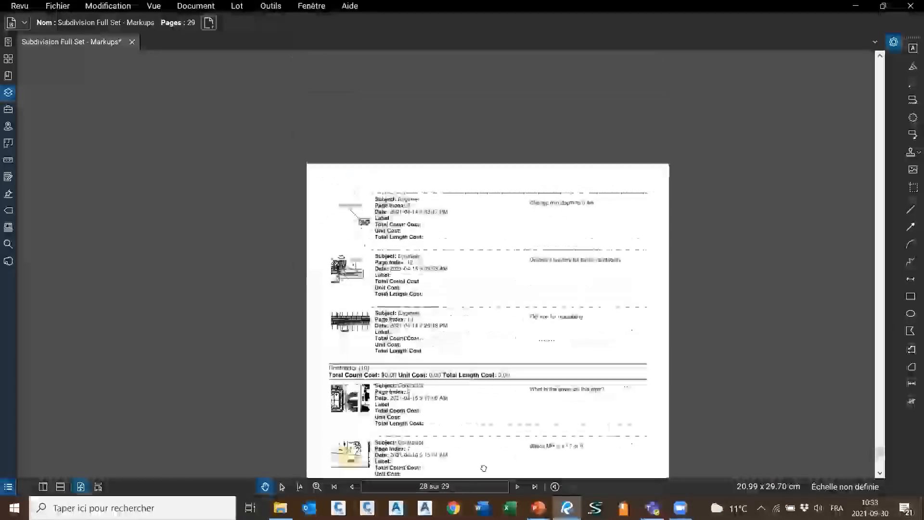
pyautogui.scroll(-2, 505, 132)
pyautogui.scroll(-3, 741, 200)
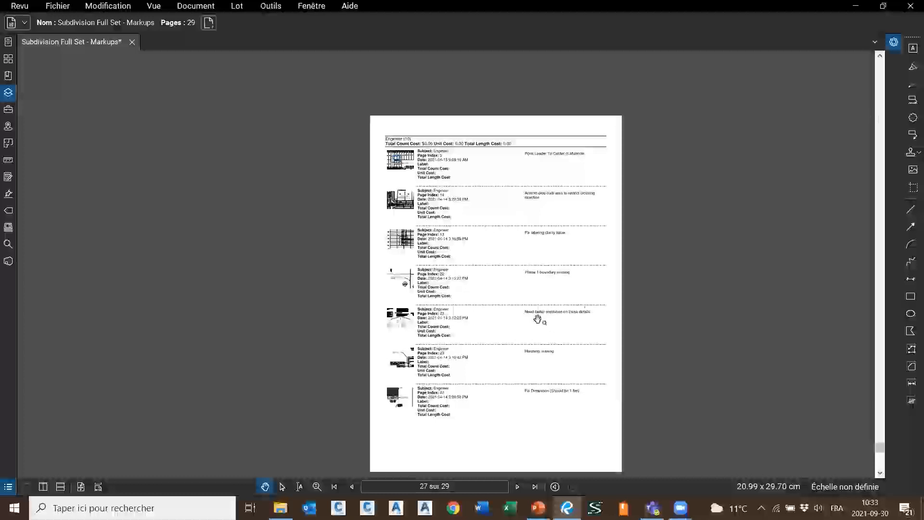
pyautogui.scroll(3, 544, 97)
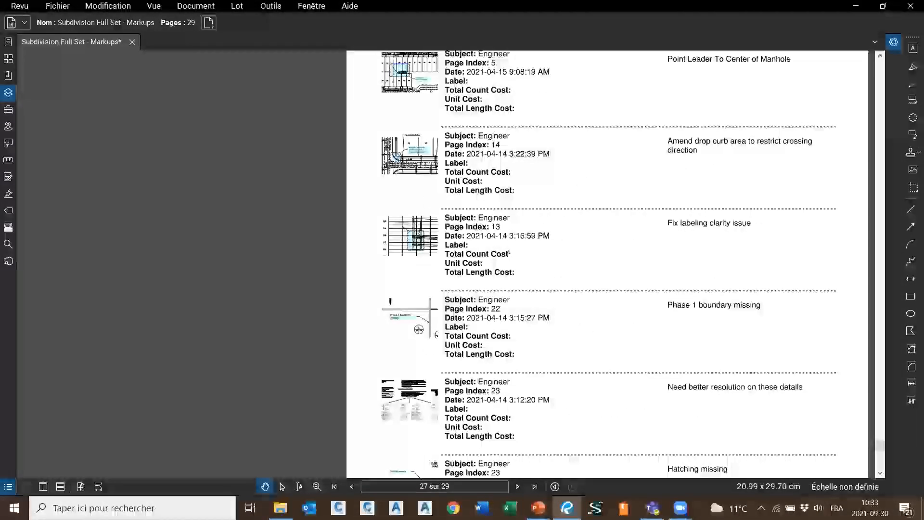
pyautogui.click(420, 232)
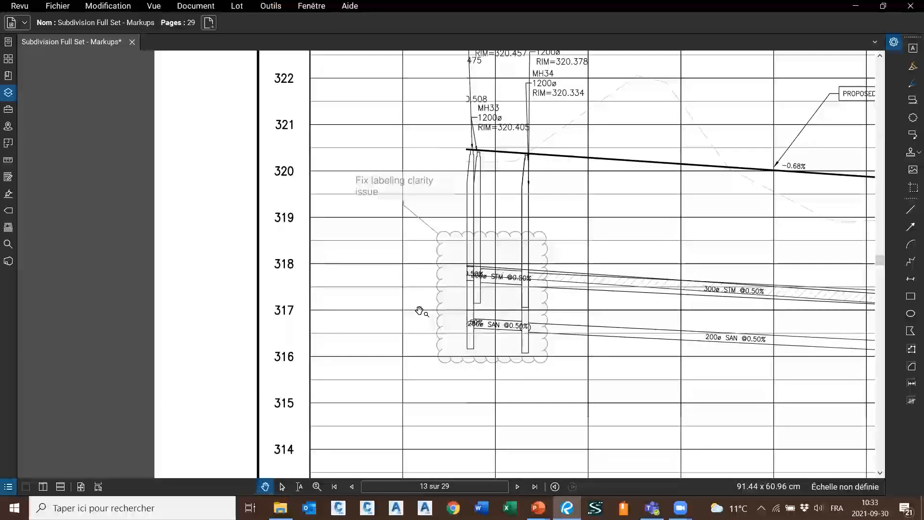
pyautogui.click(9, 486)
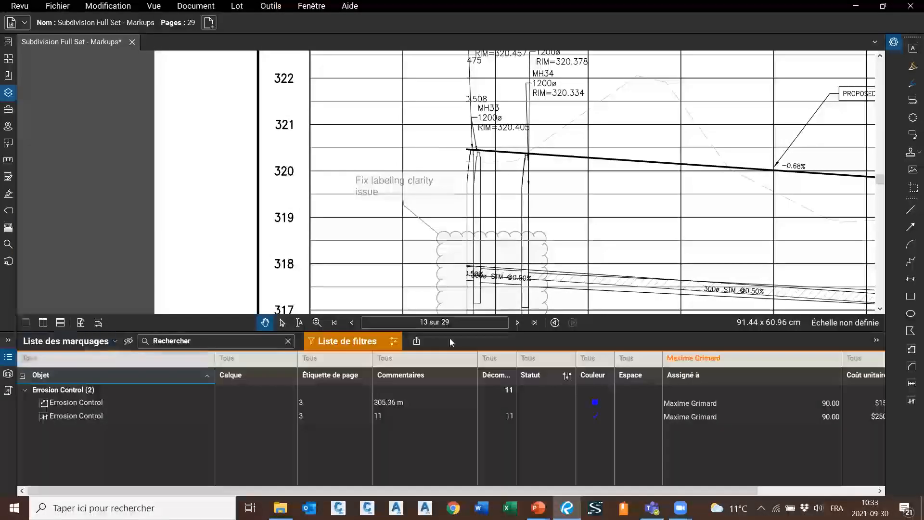
# Set the markups list filter to Tout afficher and zoom out to show the whole page 13 sheet
pyautogui.click(392, 340)
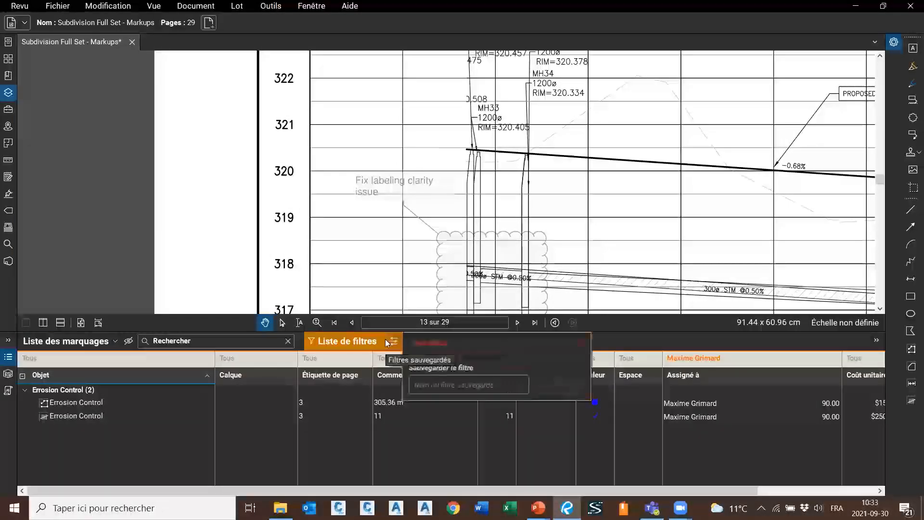
pyautogui.click(452, 343)
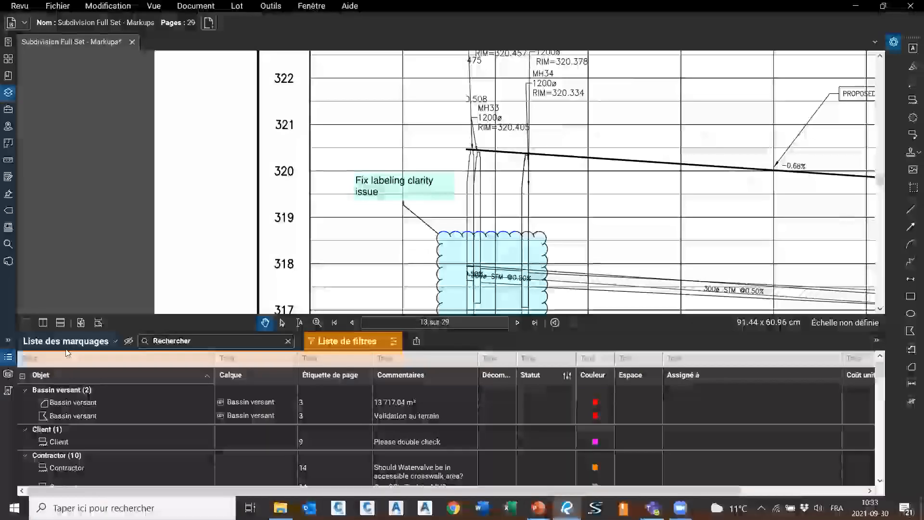
pyautogui.scroll(-3, 332, 177)
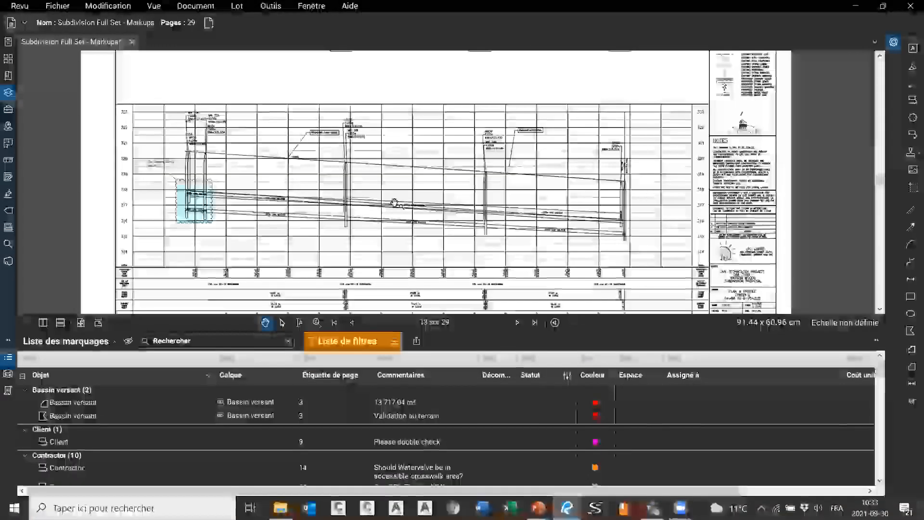
pyautogui.scroll(2, 399, 202)
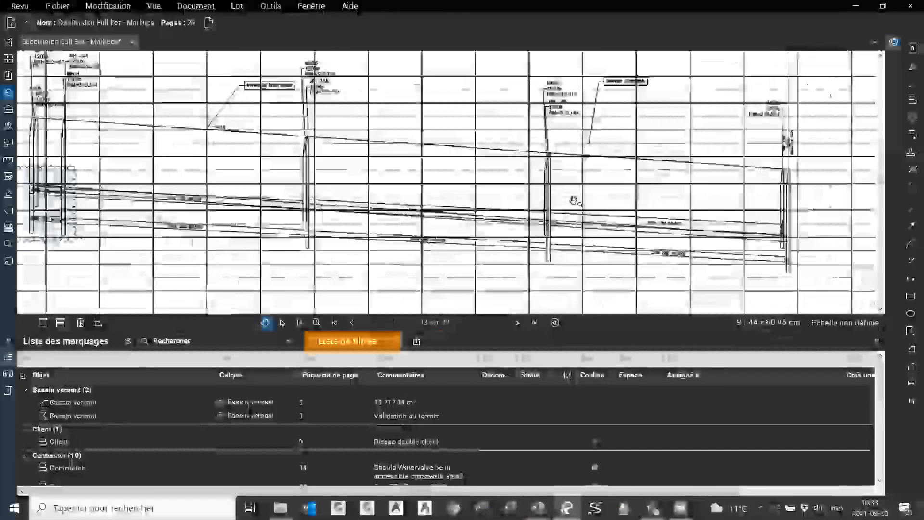
pyautogui.scroll(-3, 574, 201)
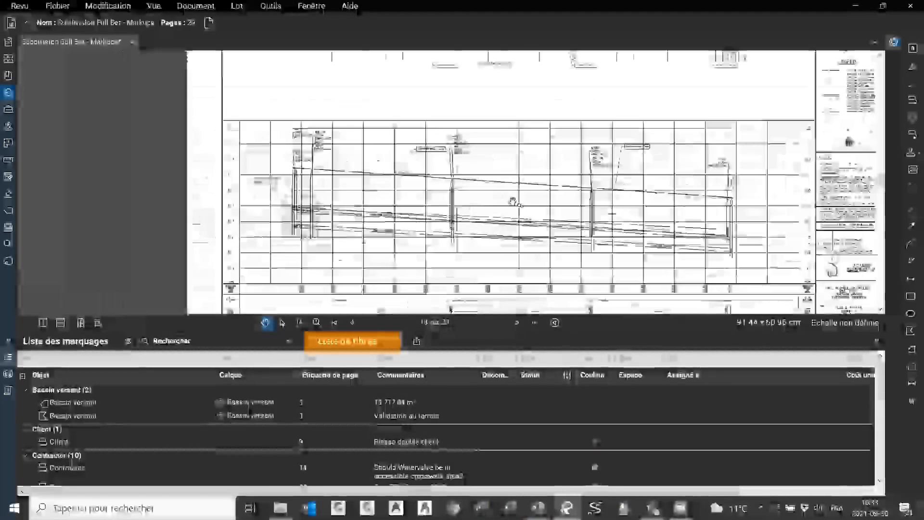
pyautogui.scroll(-3, 487, 206)
pyautogui.moveTo(481, 207); pyautogui.dragTo(468, 162)
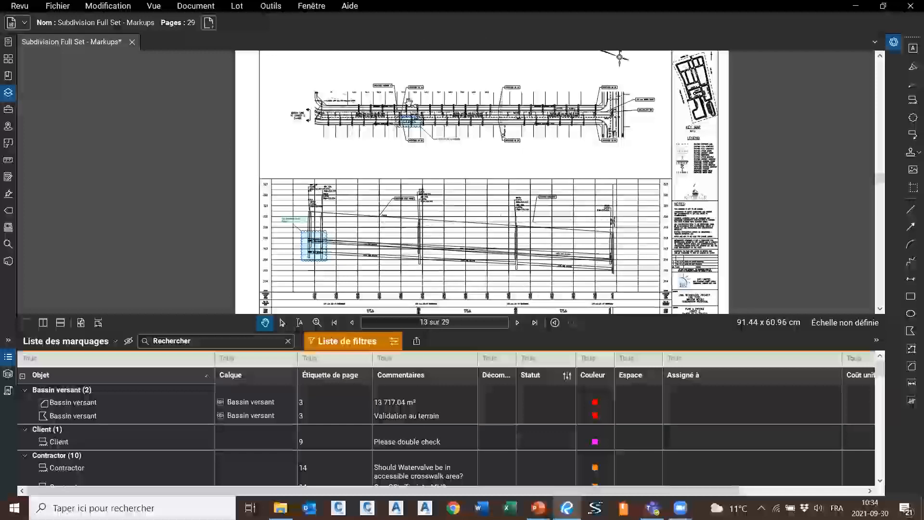
# Browse the markups list options and try an export, cancelling the save dialog
pyautogui.click(111, 342)
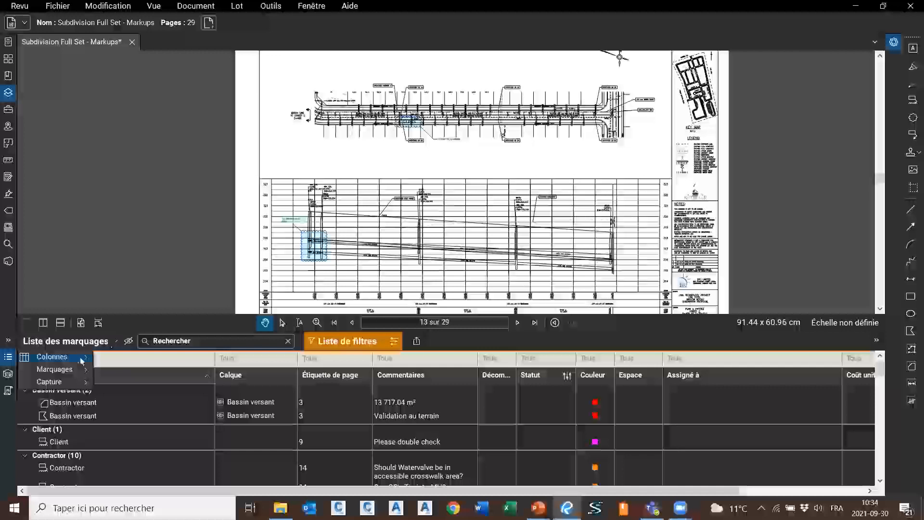
pyautogui.moveTo(63, 375)
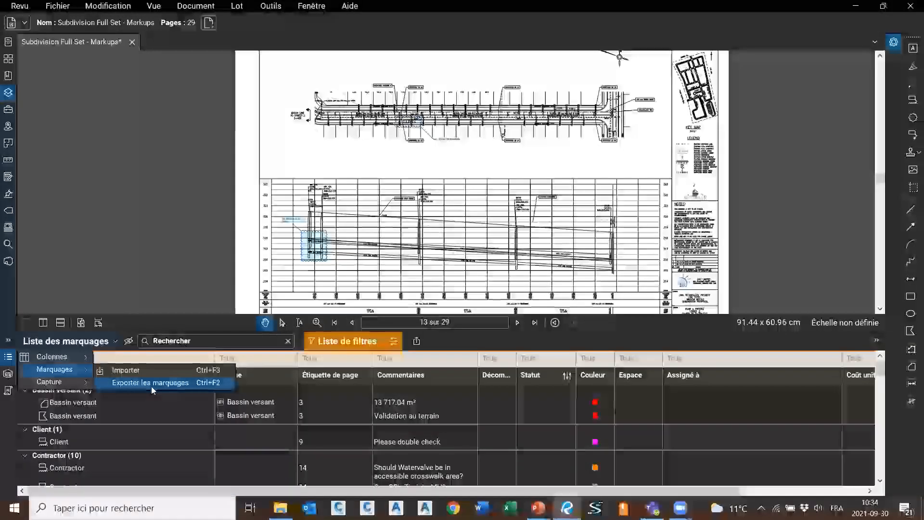
pyautogui.click(183, 323)
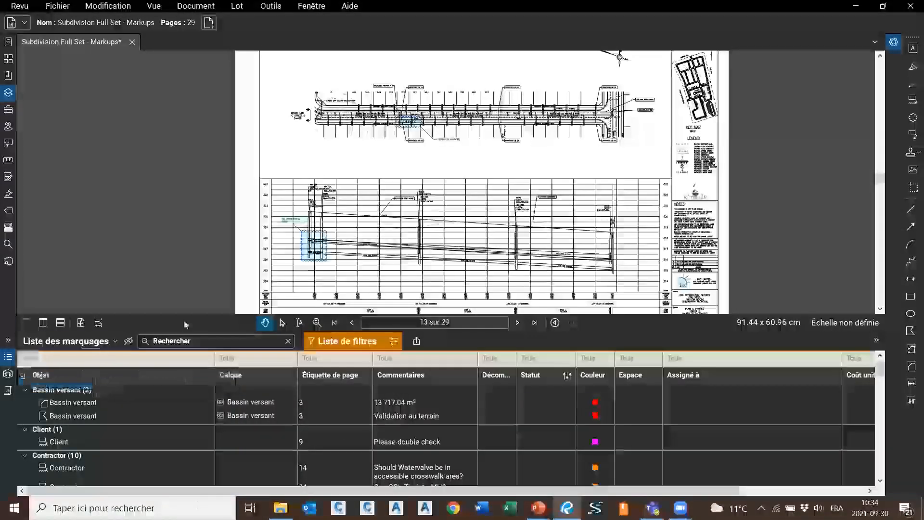
pyautogui.click(52, 342)
pyautogui.moveTo(54, 369)
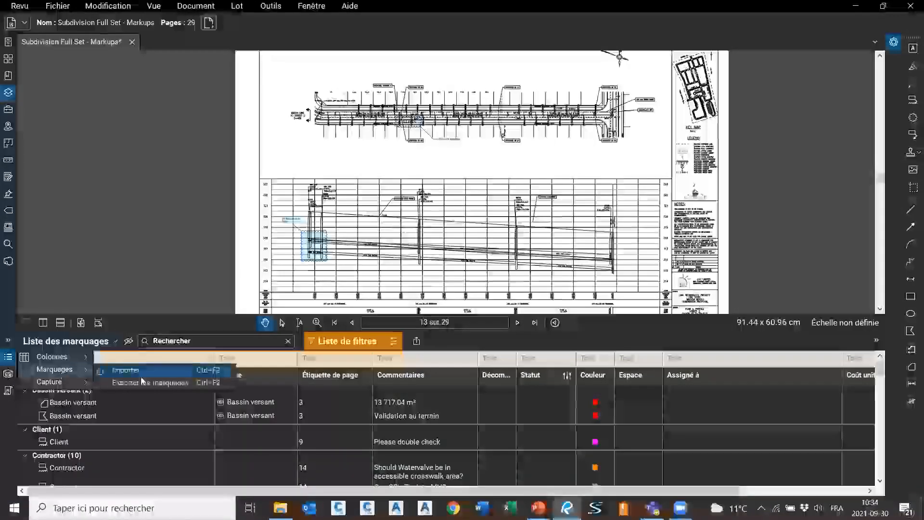
pyautogui.click(168, 384)
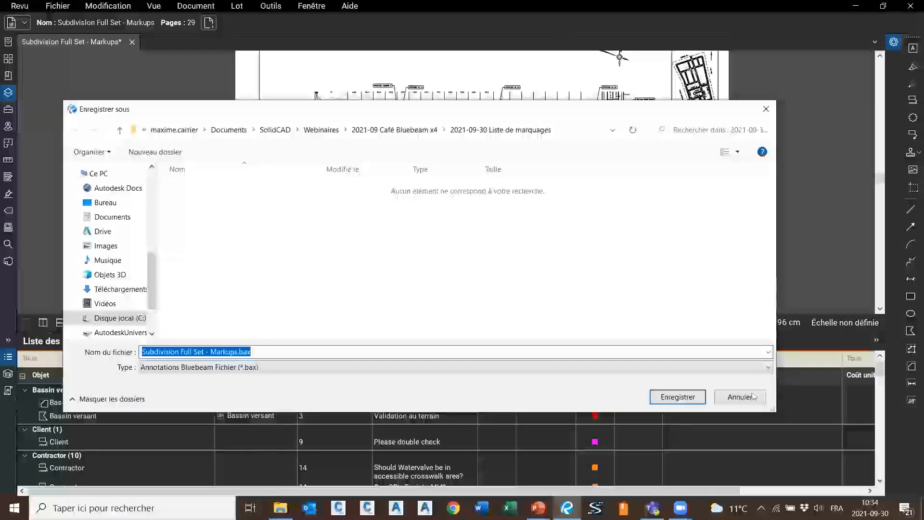
pyautogui.click(740, 397)
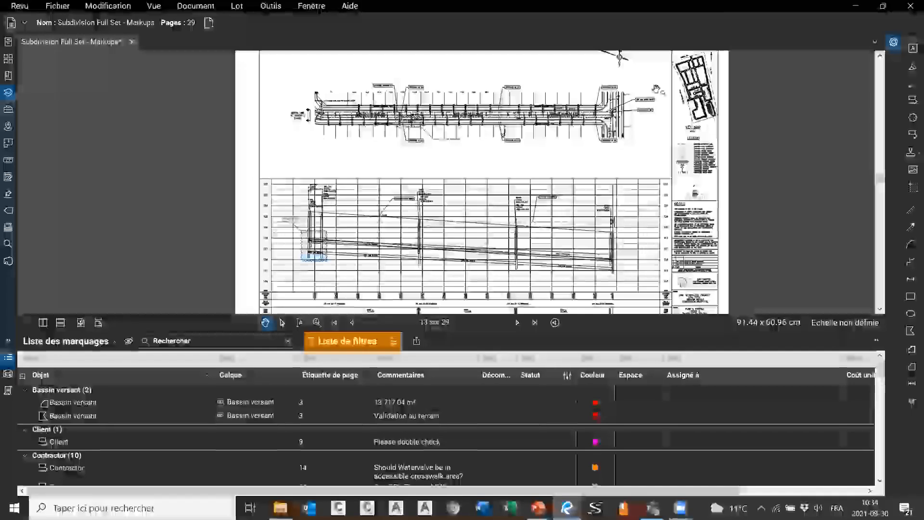
pyautogui.scroll(3, 511, 190)
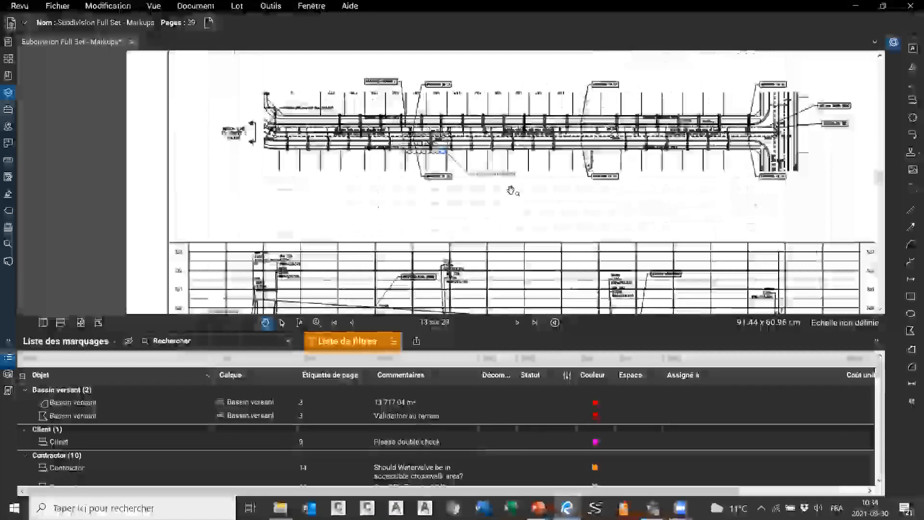
pyautogui.scroll(3, 461, 173)
pyautogui.scroll(-2, 466, 179)
pyautogui.scroll(-4, 548, 175)
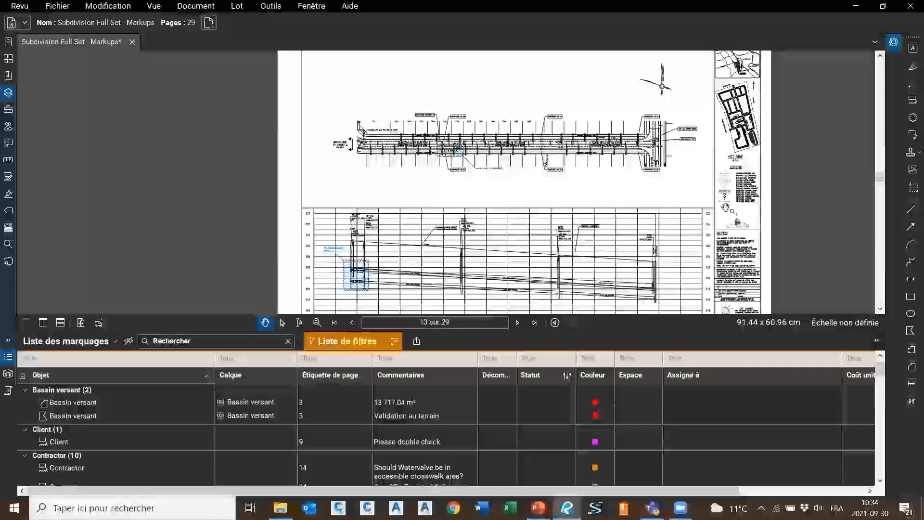
pyautogui.scroll(2, 752, 162)
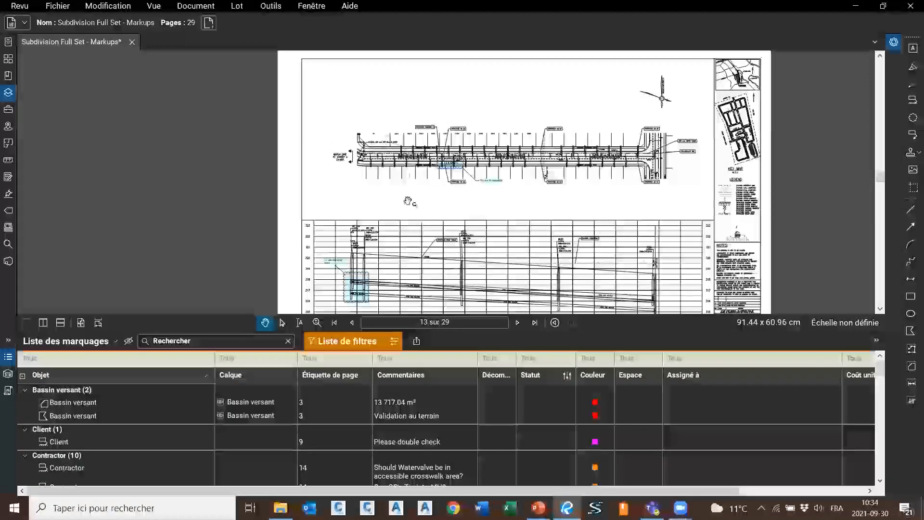
# Export the markups to Subdivision Full Set - Markups.bax in the 2021-09-30 Liste de marquages folder
pyautogui.click(63, 341)
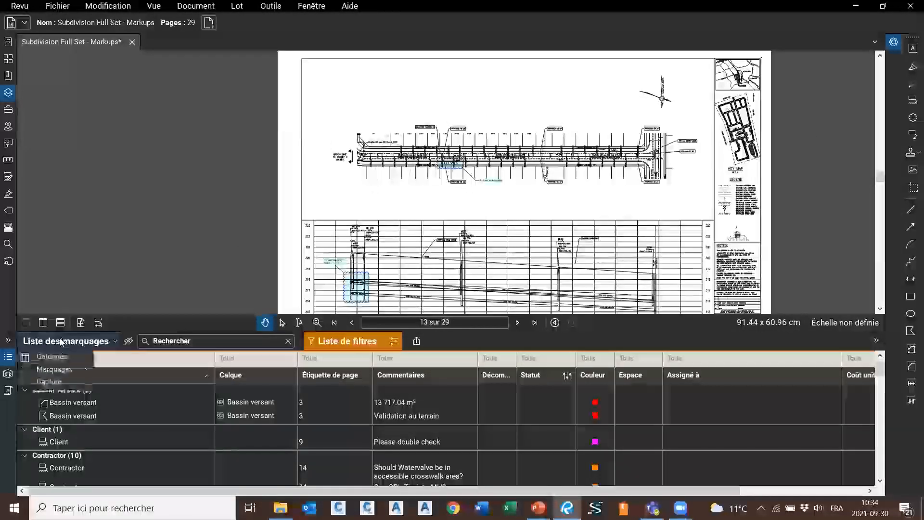
pyautogui.moveTo(82, 369)
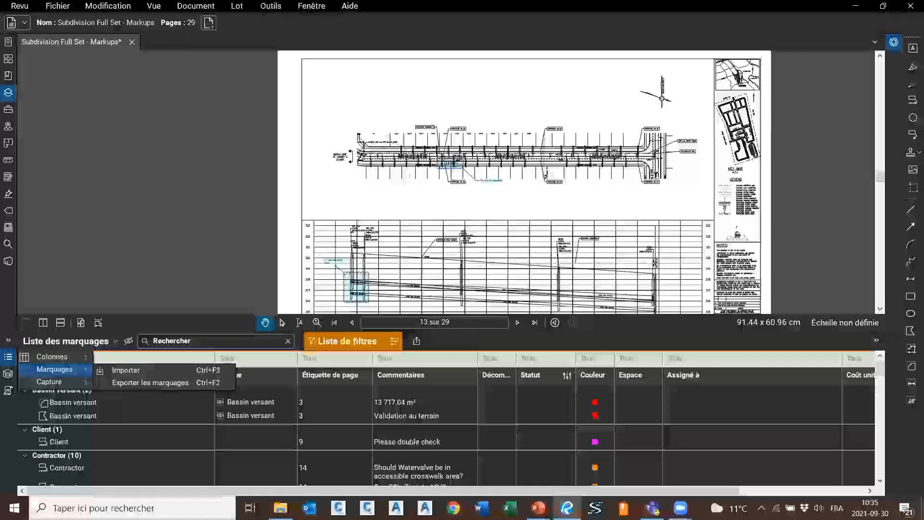
pyautogui.click(446, 441)
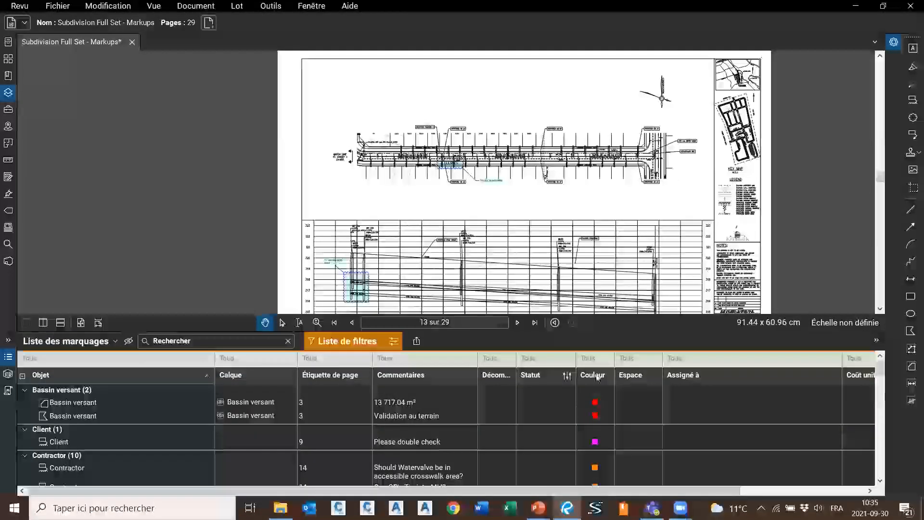
pyautogui.click(50, 342)
pyautogui.moveTo(52, 376)
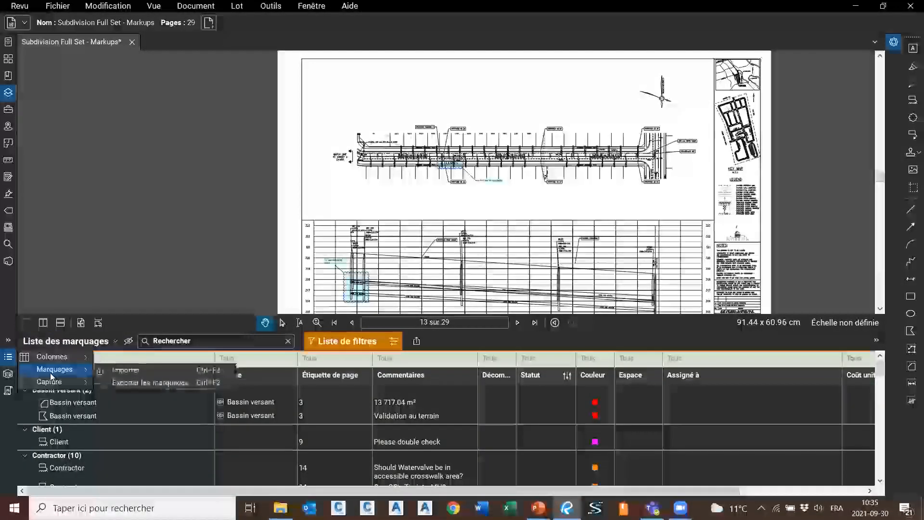
pyautogui.click(136, 385)
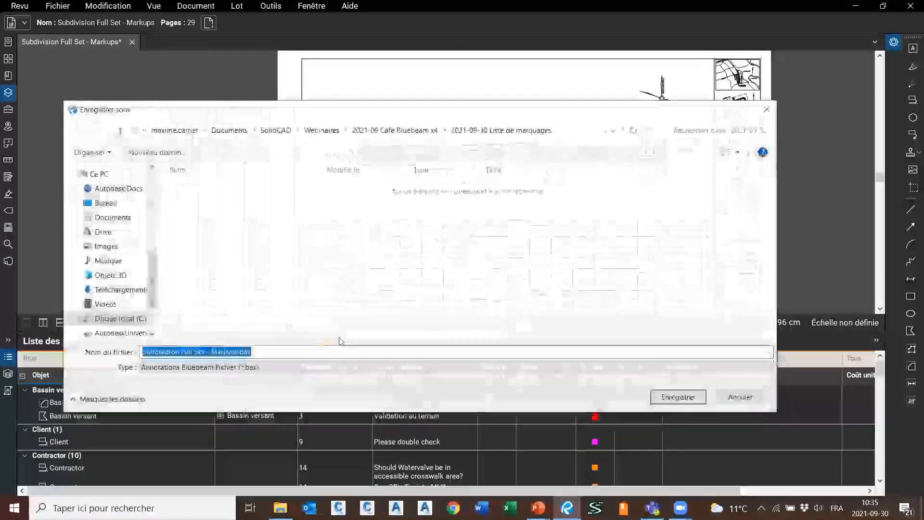
pyautogui.click(678, 397)
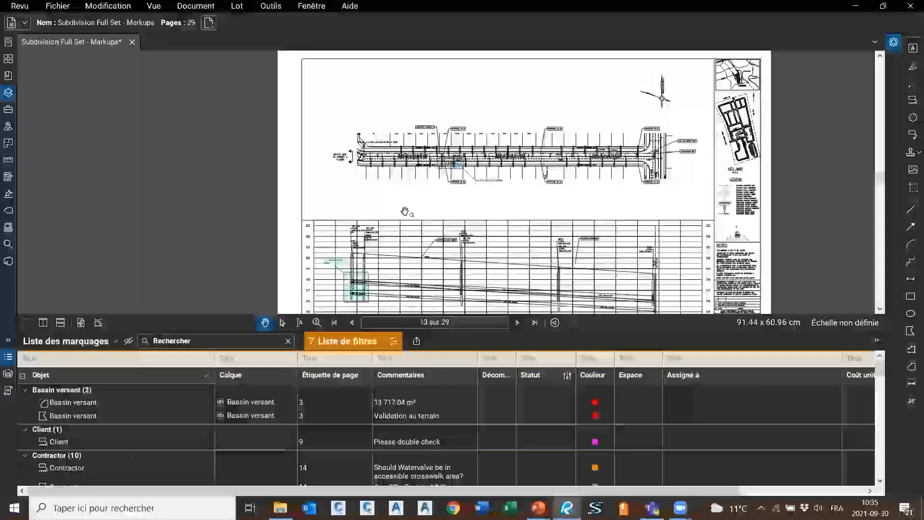
# Jump to the second Bassin versant markup on page 3 and bring the markups list back
pyautogui.click(120, 412)
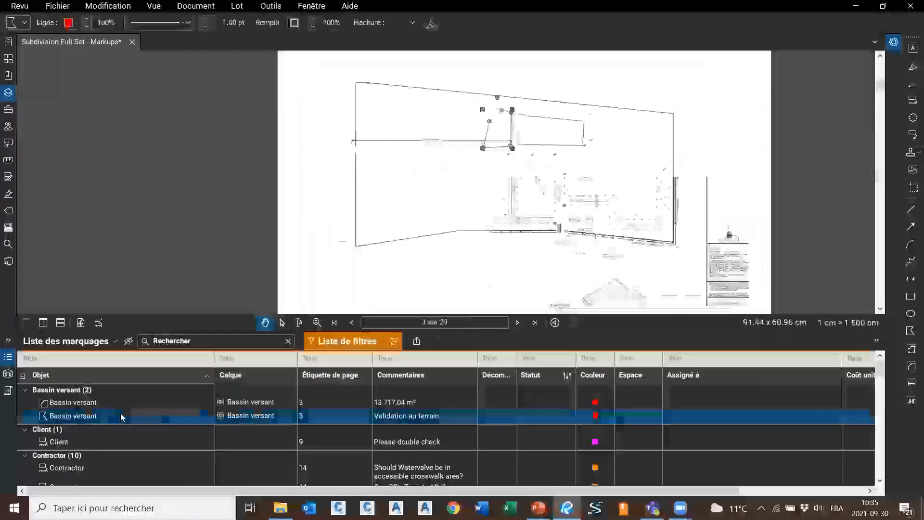
pyautogui.doubleClick(384, 331)
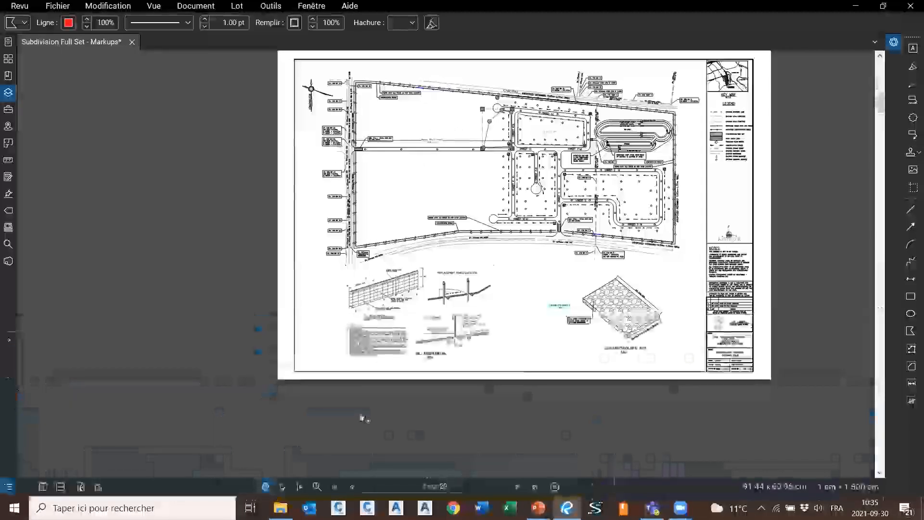
pyautogui.click(5, 491)
# Turn off the list filter, then select all markups with Ctrl+A and delete them
pyautogui.click(390, 342)
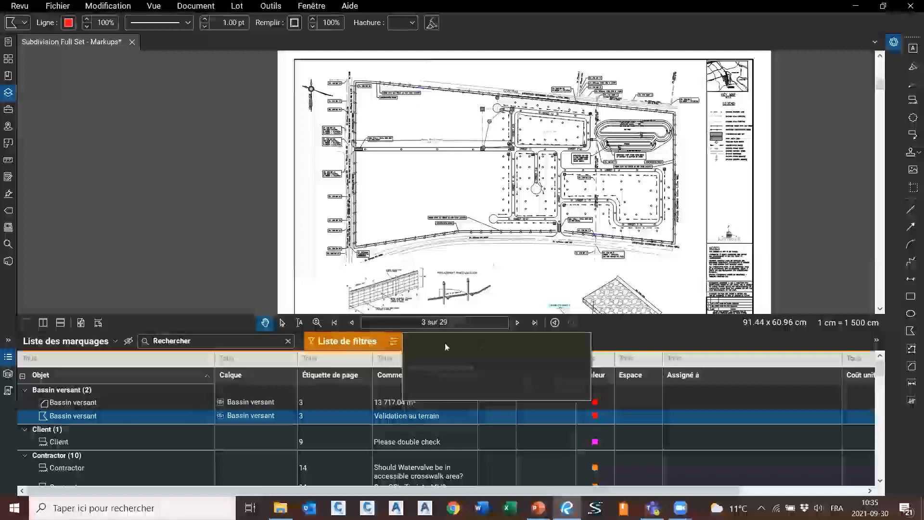
pyautogui.click(332, 345)
pyautogui.click(332, 344)
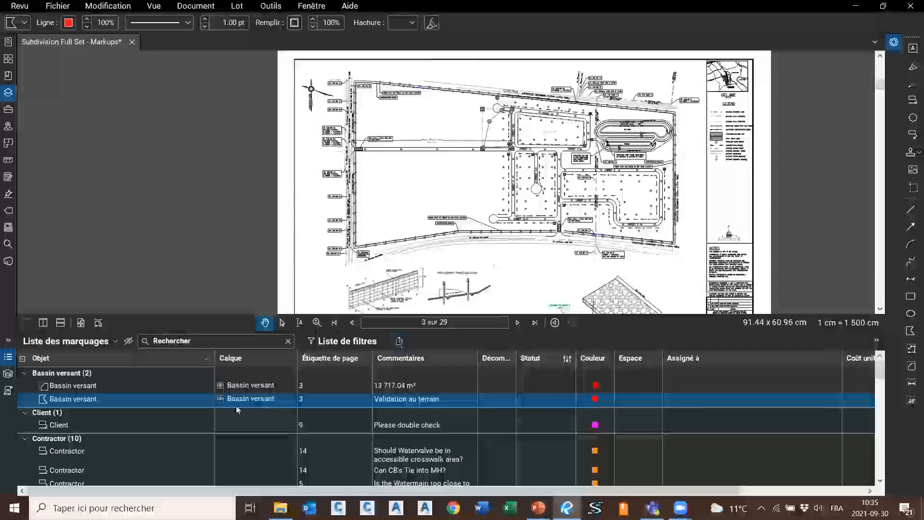
pyautogui.hotkey('ctrl', 'a')
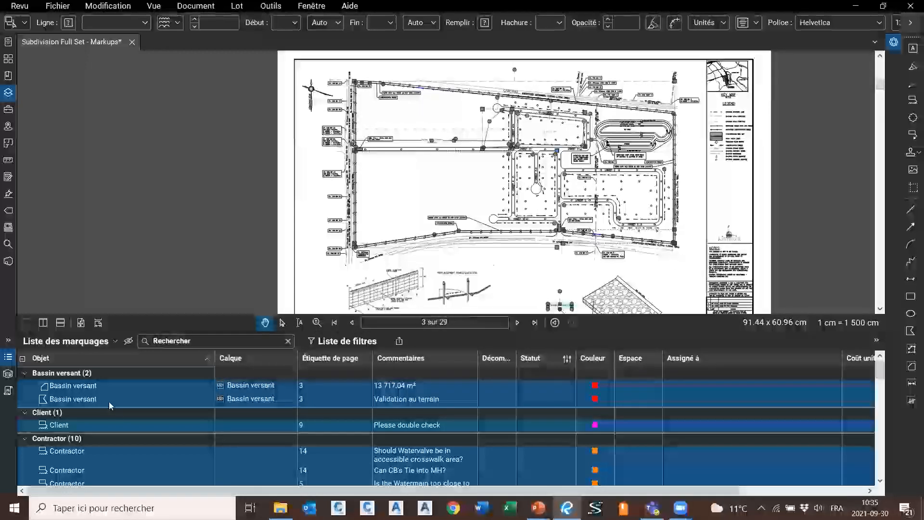
pyautogui.press('Delete')
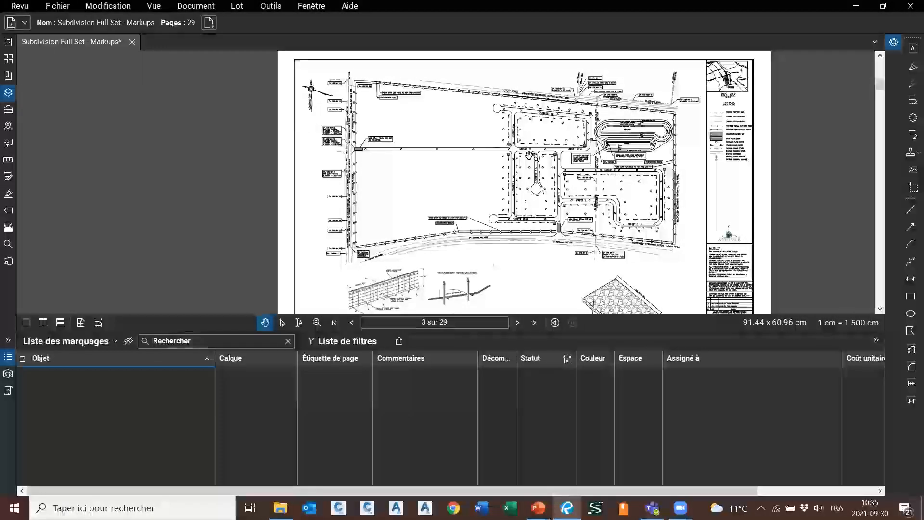
# Import Subdivision Full Set - Markups.bax, restoring the Bassin versant, Client and Contractor markups
pyautogui.click(88, 342)
pyautogui.moveTo(73, 372)
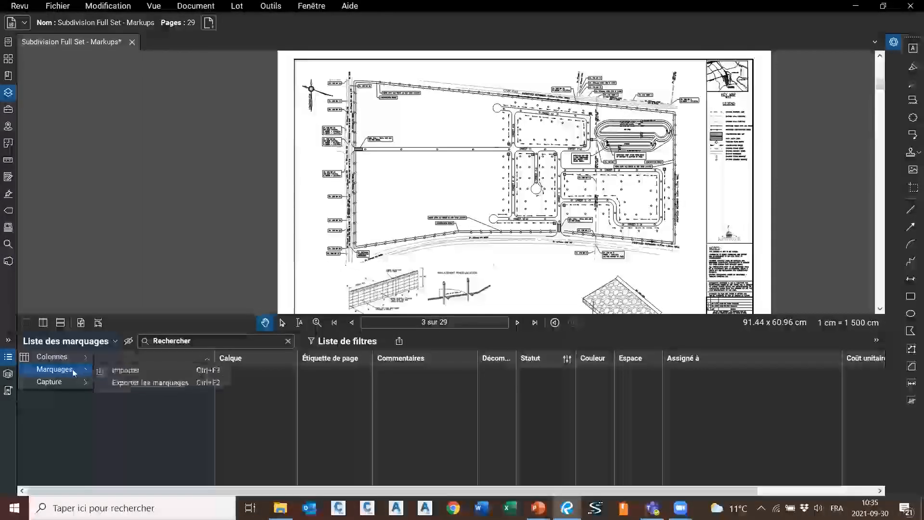
pyautogui.click(127, 370)
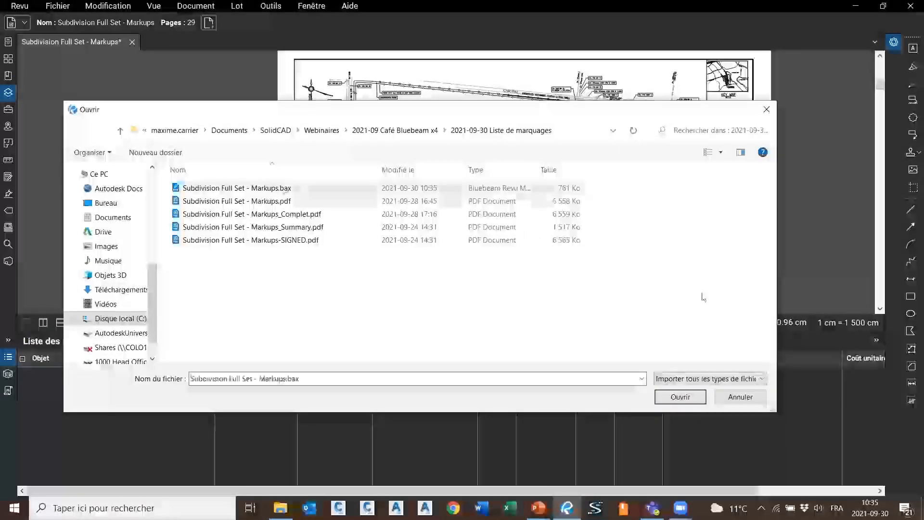
pyautogui.click(680, 397)
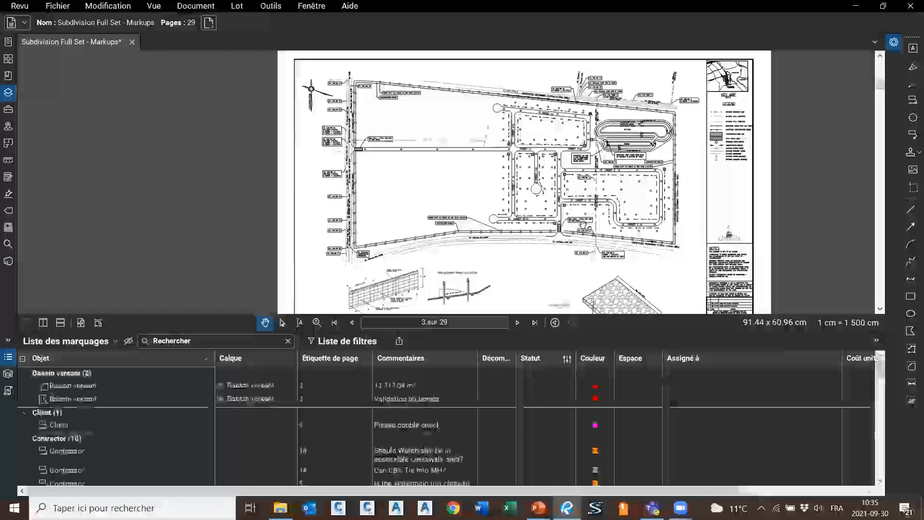